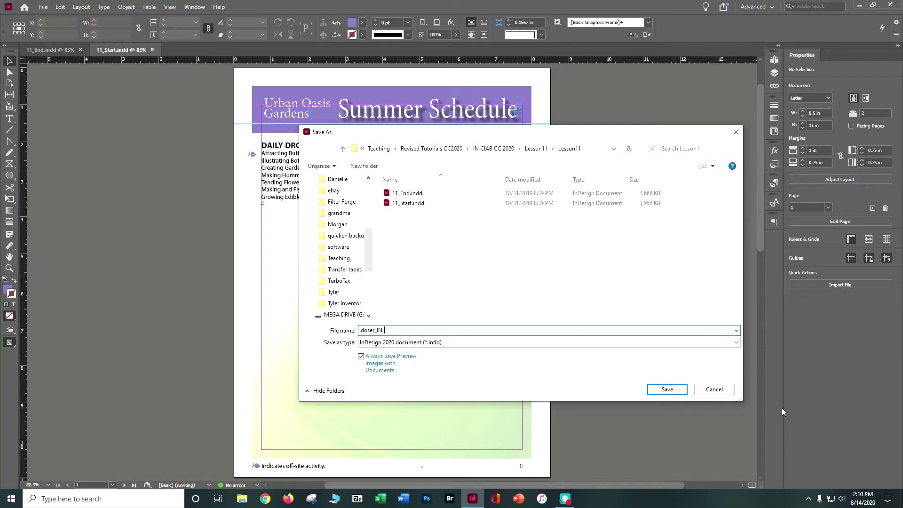
Save the document in the outer Lesson11 folder under the file name "doser_IN CIAB CH 11".
type("AB")
left_click(536, 149)
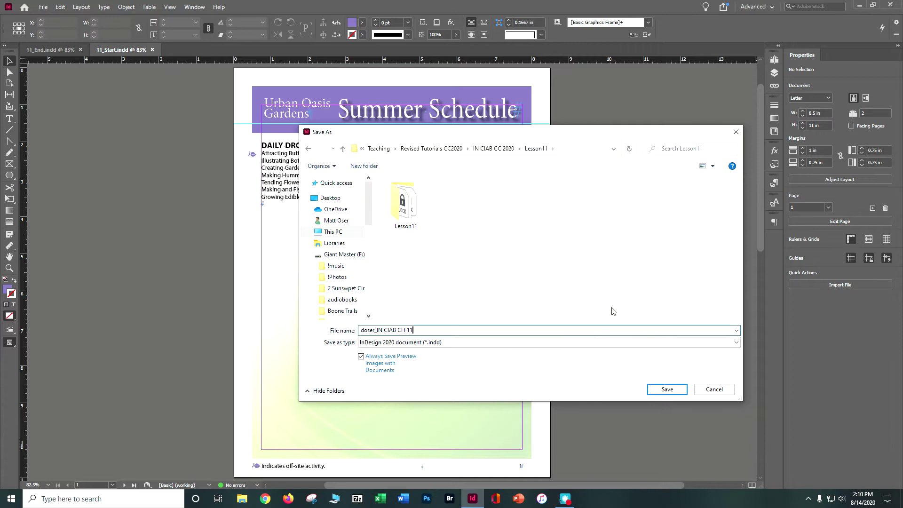
left_click(657, 389)
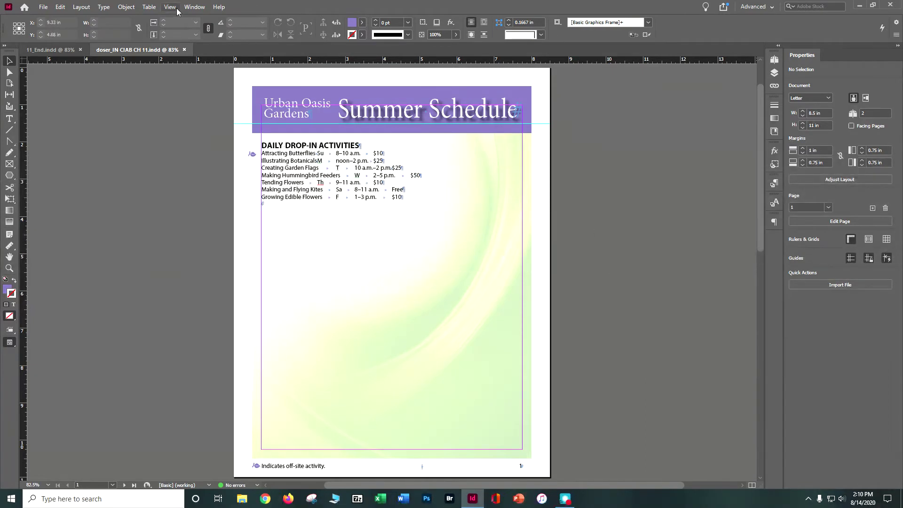
left_click(194, 7)
mouse_move(262, 20)
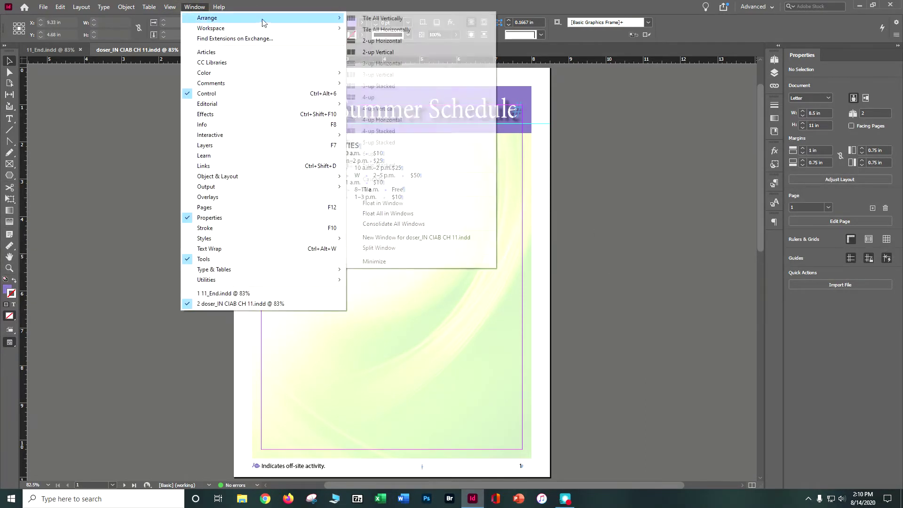
left_click(366, 43)
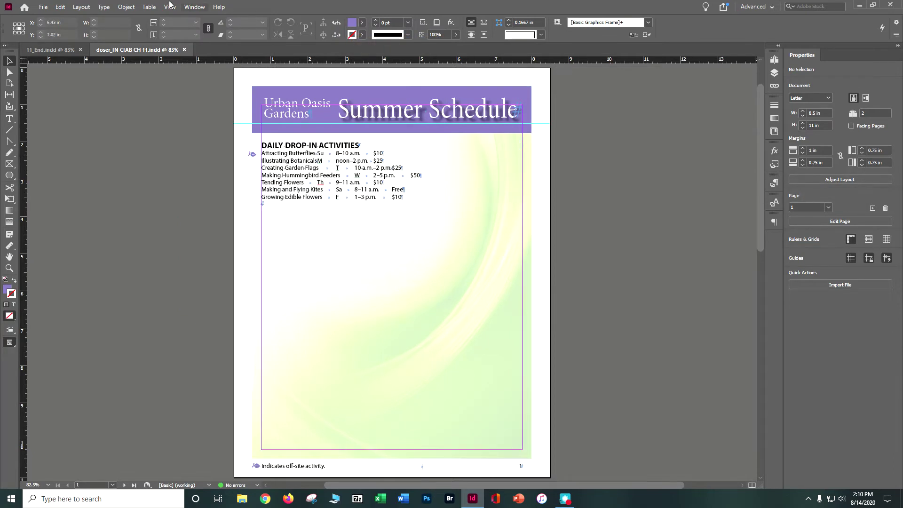
left_click(191, 8)
mouse_move(170, 7)
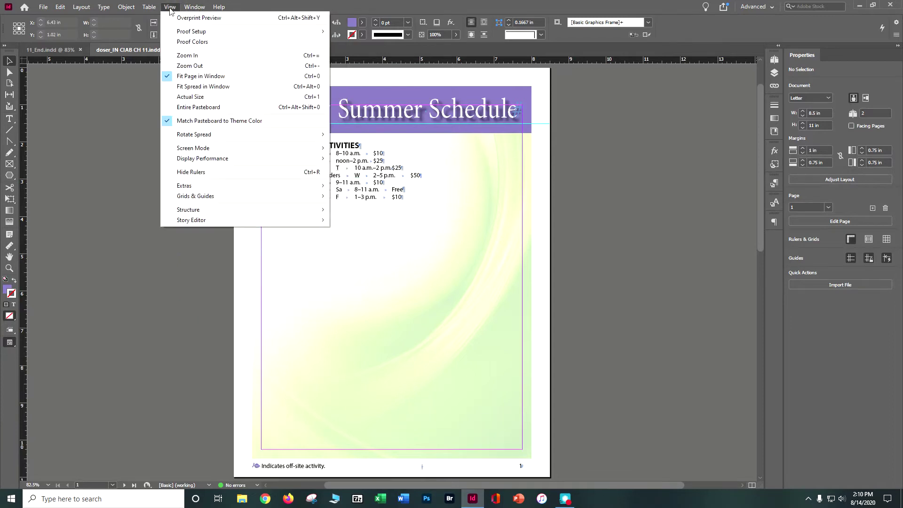
mouse_move(226, 164)
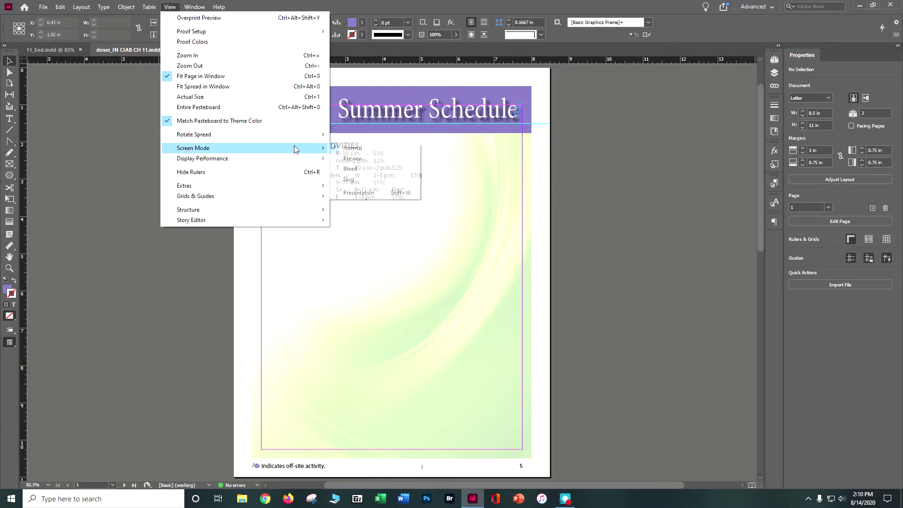
left_click(353, 181)
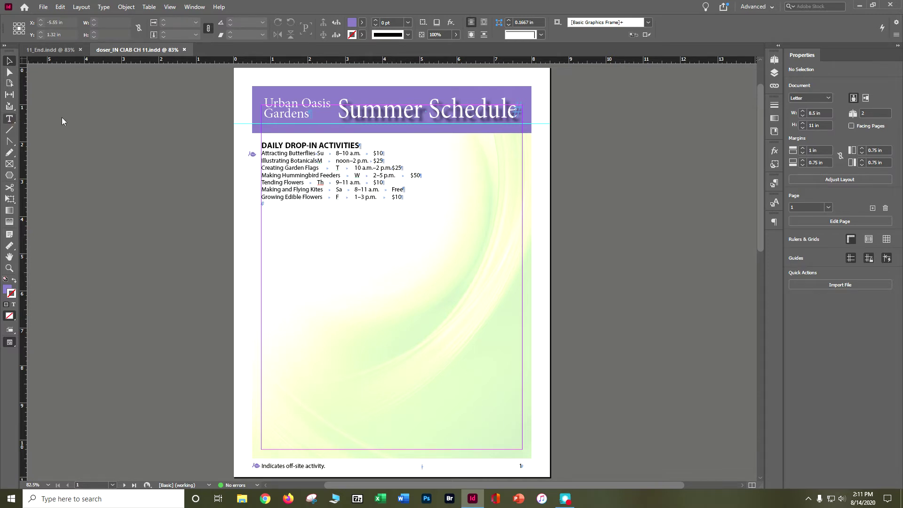
Convert all text in the Daily Drop-In Activities frame to a table with Tab column and Paragraph row separators, and save the document.
key("t")
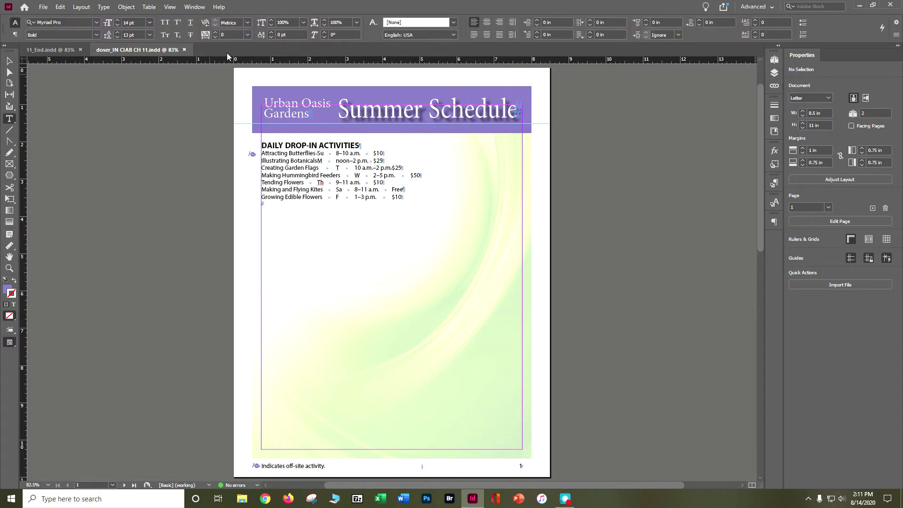
left_click(266, 145)
key("ctrl+equal")
key("ctrl+equal")
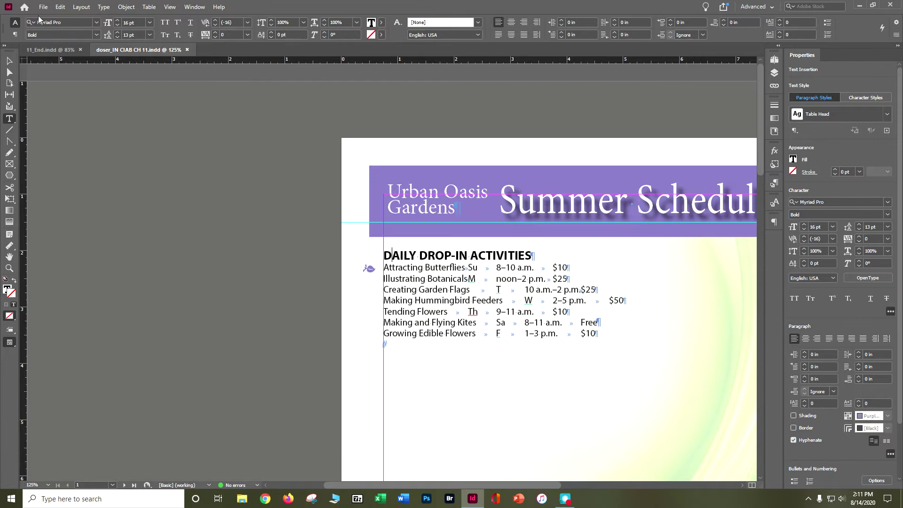
left_click(61, 7)
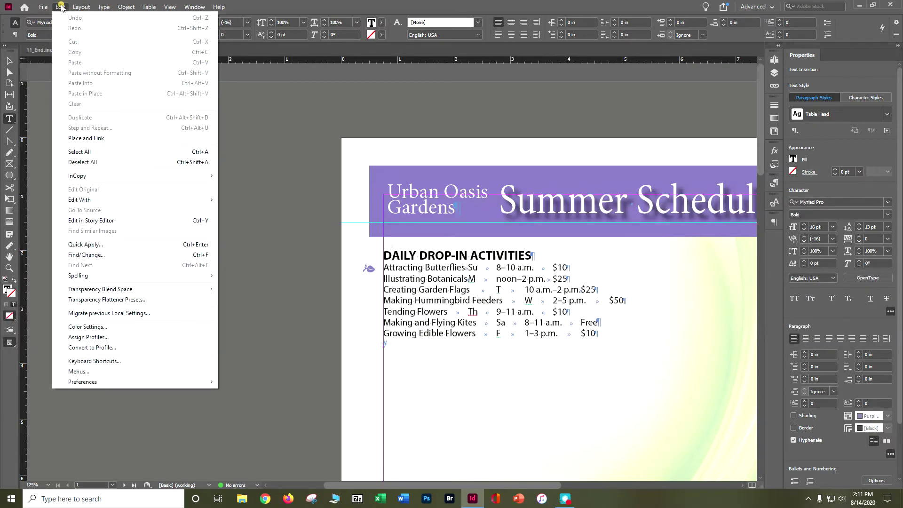
left_click(82, 151)
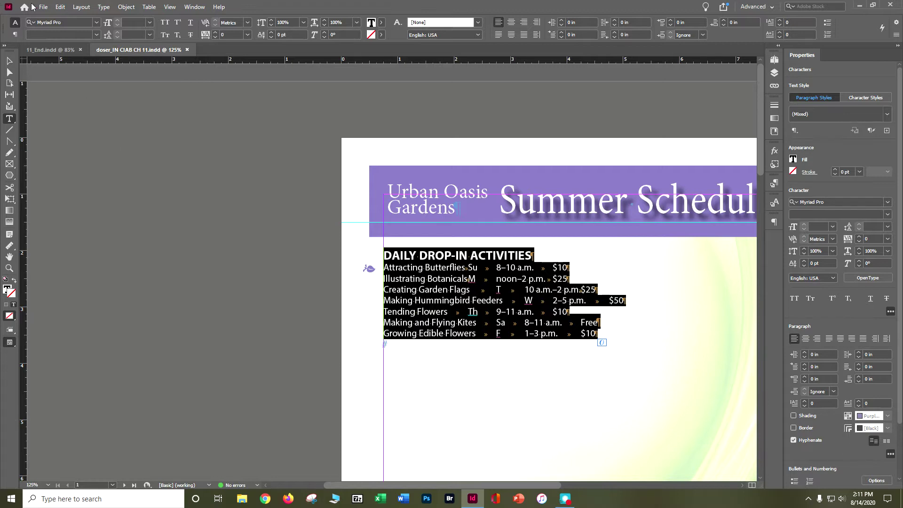
left_click(149, 7)
mouse_move(138, 12)
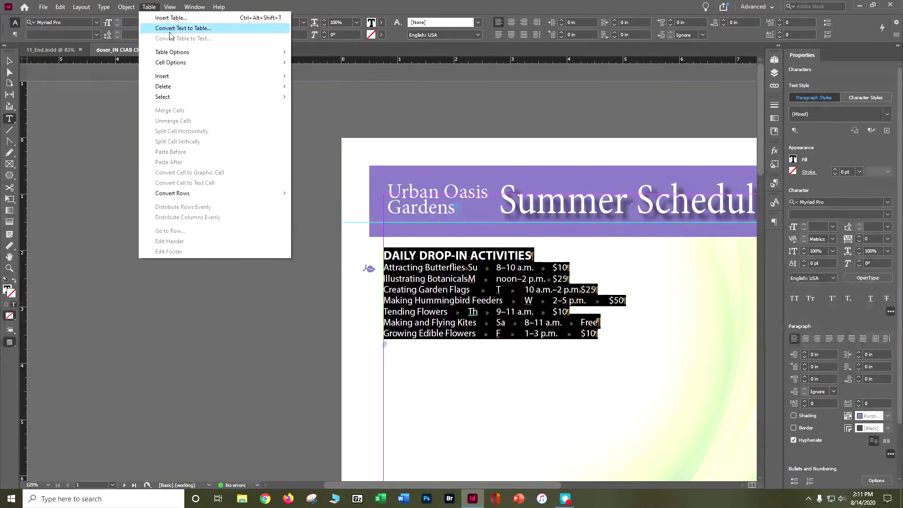
left_click(171, 29)
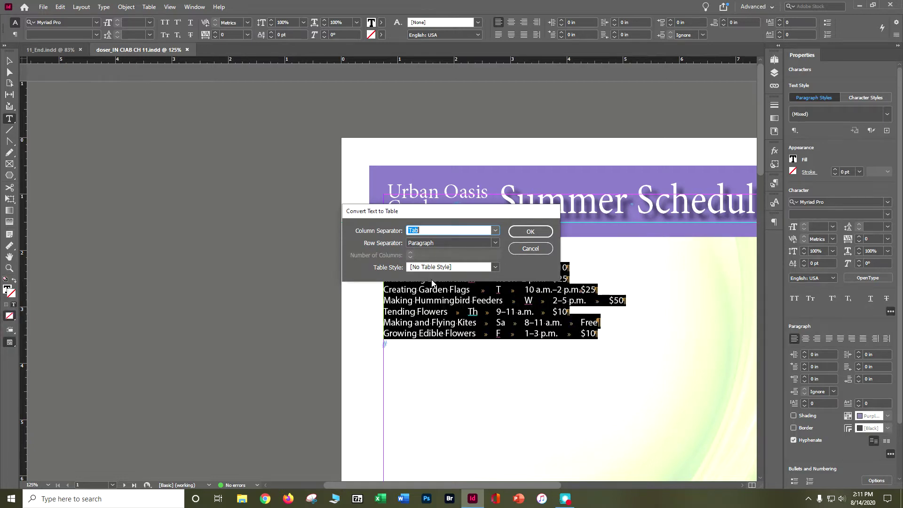
left_click(516, 234)
key("ctrl+1")
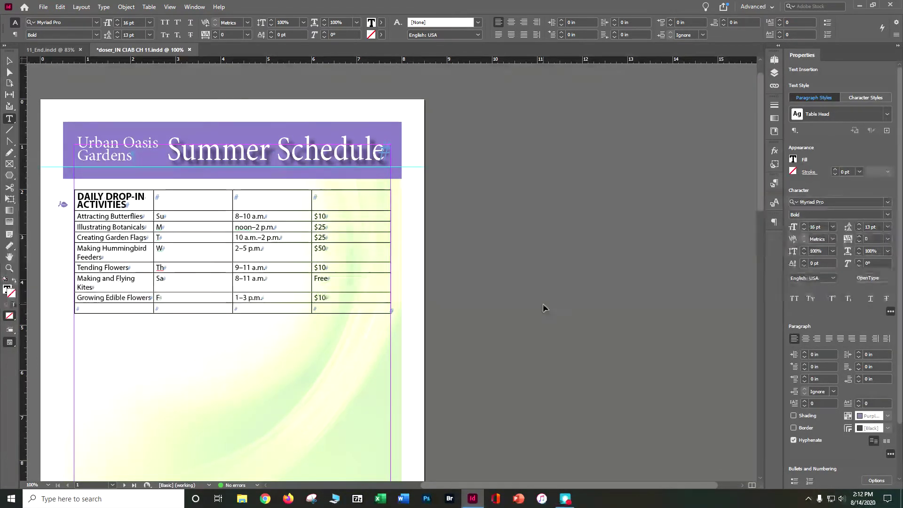
key("ctrl+s")
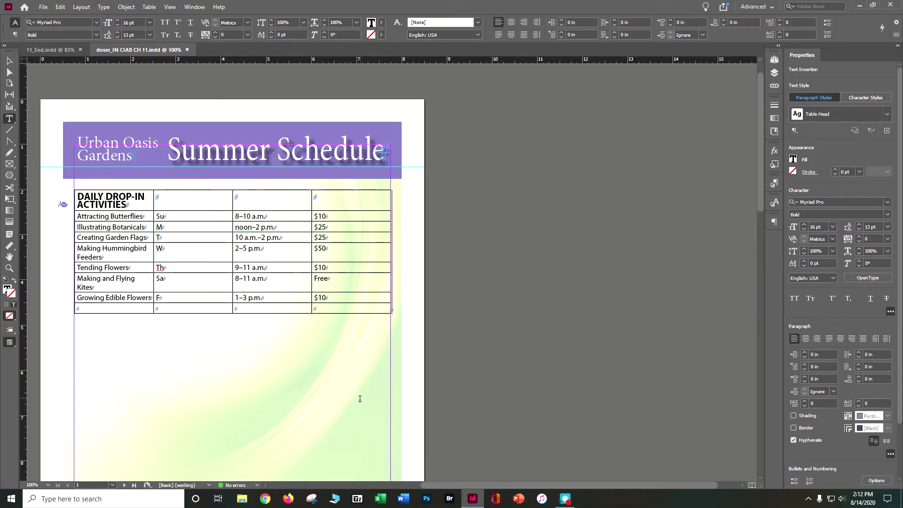
Insert one row below the DAILY DROP-IN ACTIVITIES row of the table.
left_click(78, 198)
left_click(145, 9)
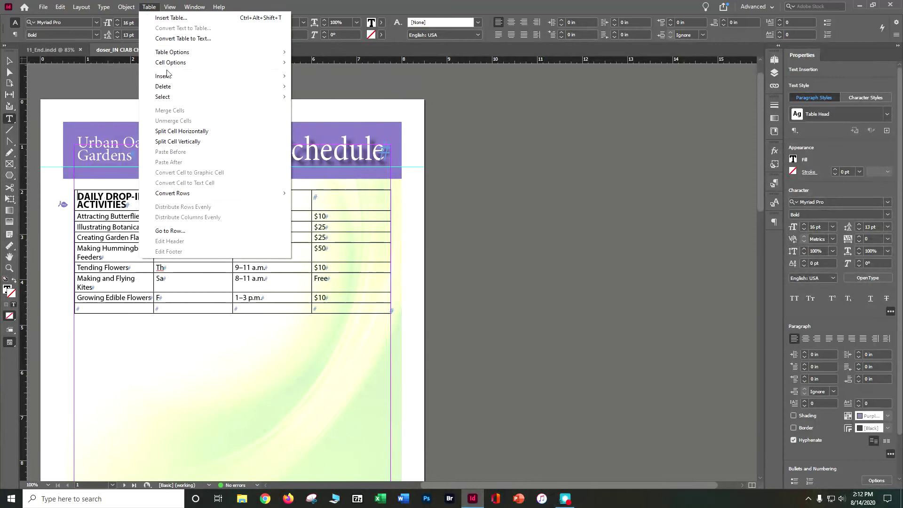
mouse_move(179, 79)
left_click(313, 77)
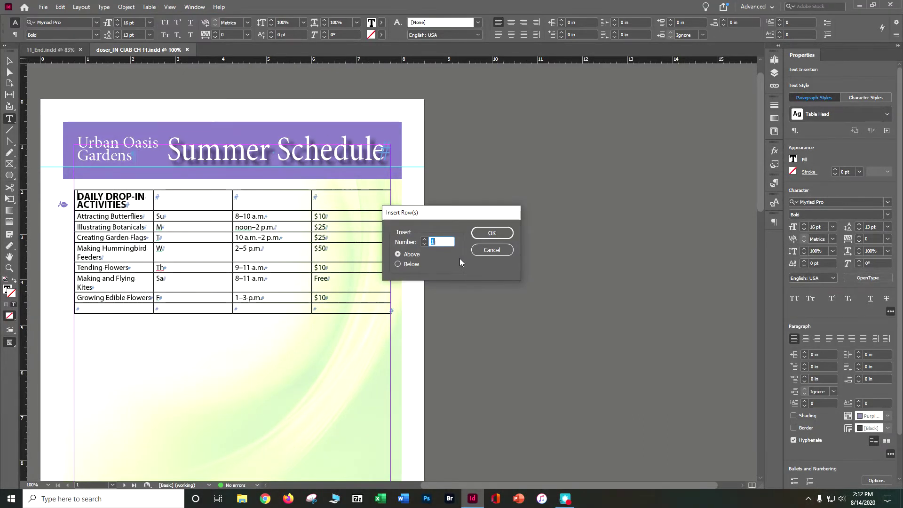
left_click(398, 264)
left_click(475, 232)
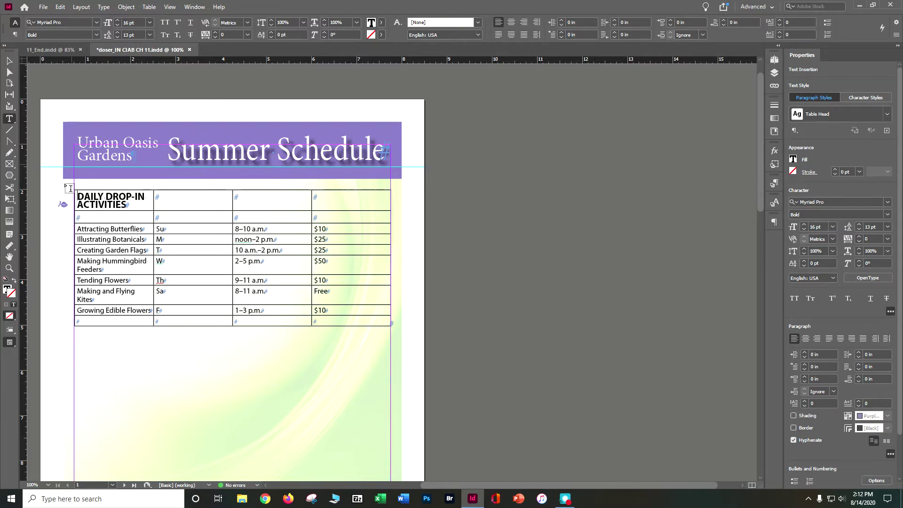
Fill the empty second row with the column headings Activity, Day, Time and Fee, and save the document.
left_click(92, 218)
type("Ac")
type("tivi")
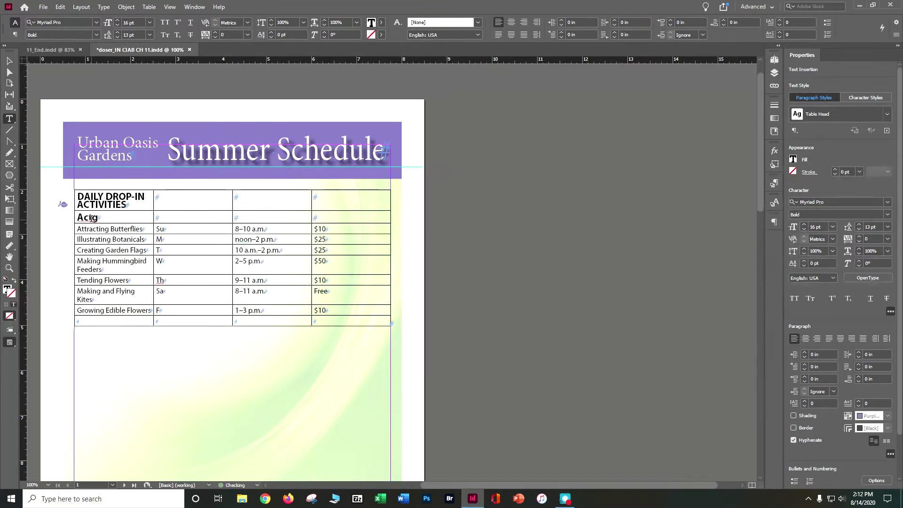
key("BackSpace")
key("BackSpace")
key("BackSpace")
type("ivity")
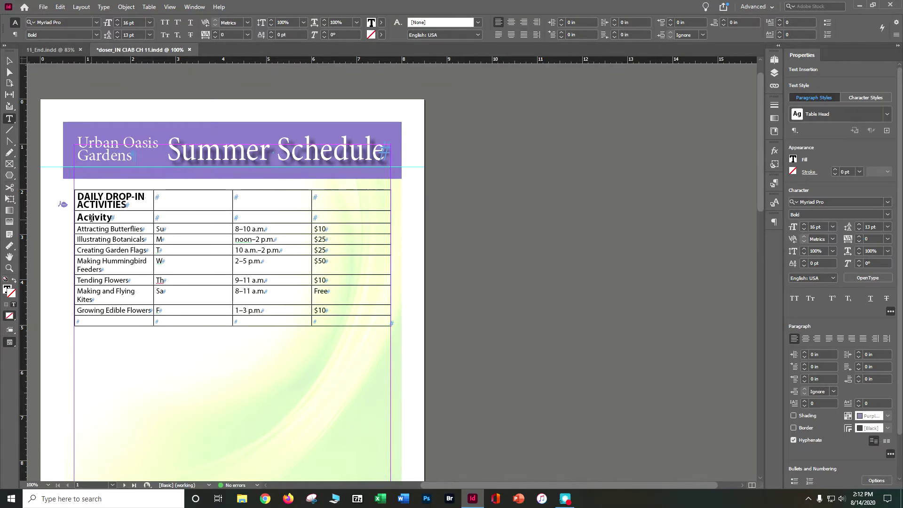
key("Tab")
type("Day")
key("Tab")
type("Time")
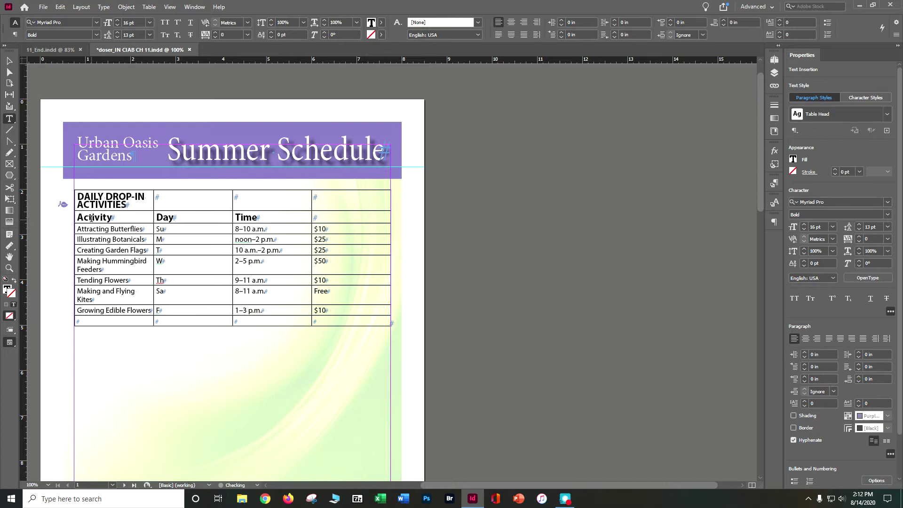
key("Tab")
type("Fee")
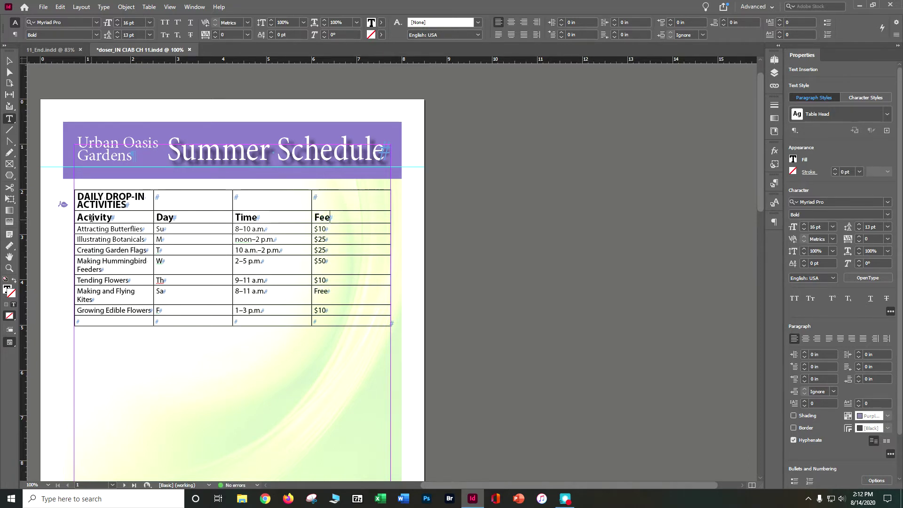
key("ctrl+s")
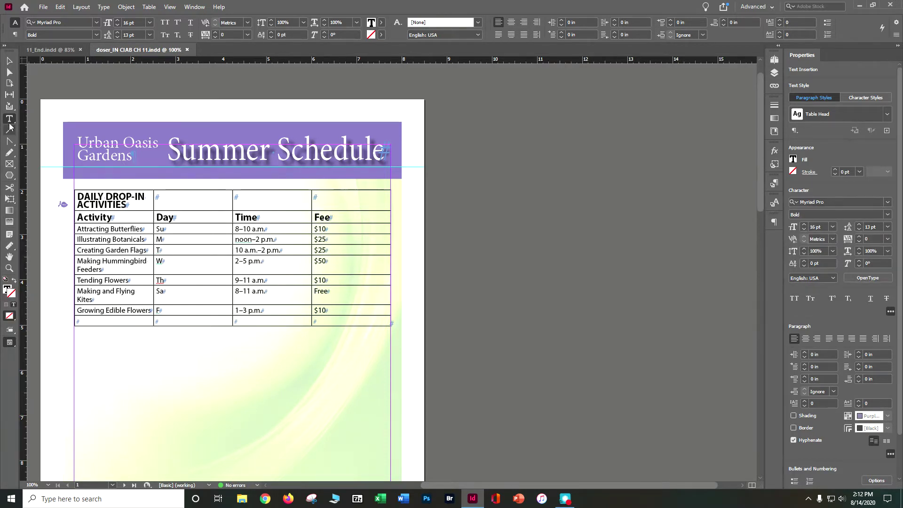
Apply the Table Column Heads paragraph style to the entire row containing Activity, Day, Time and Fee.
left_click(70, 218)
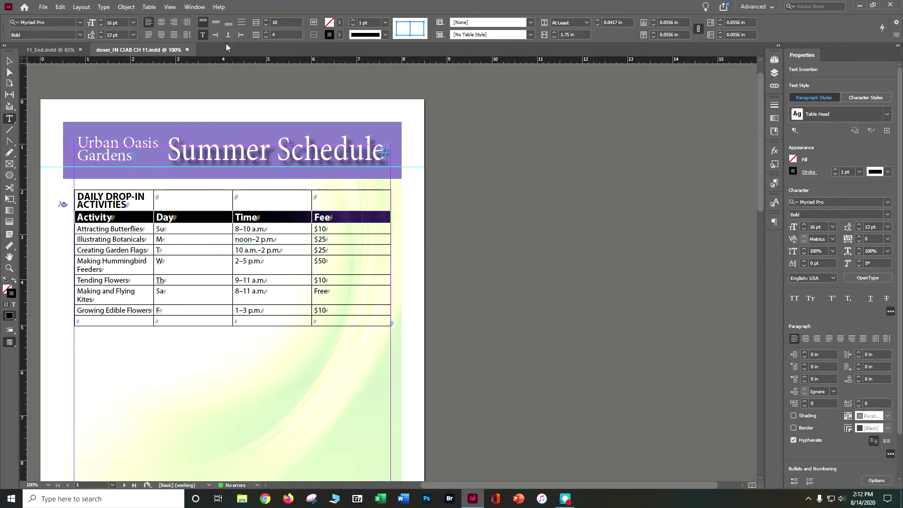
left_click(107, 8)
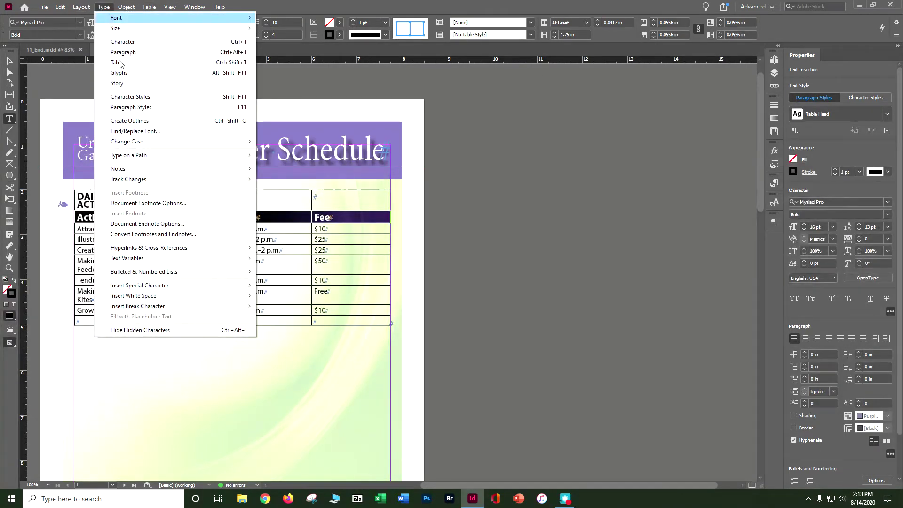
left_click(141, 108)
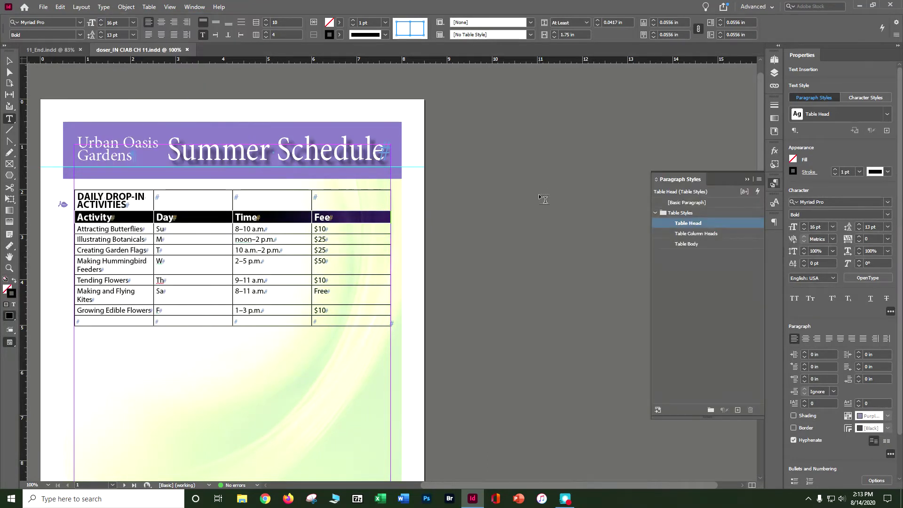
left_click(679, 234)
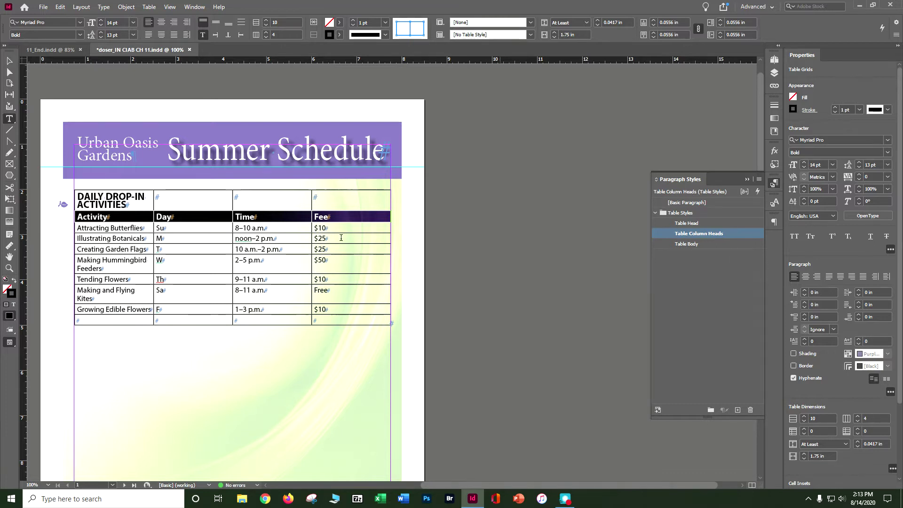
Insert one column to the right of the Fee column and save the document.
left_click(322, 219)
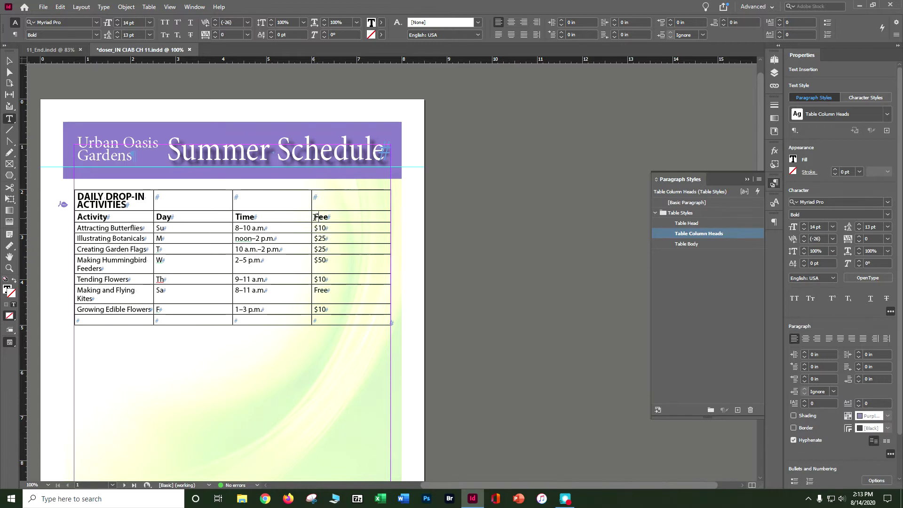
left_click(315, 217)
left_click(143, 8)
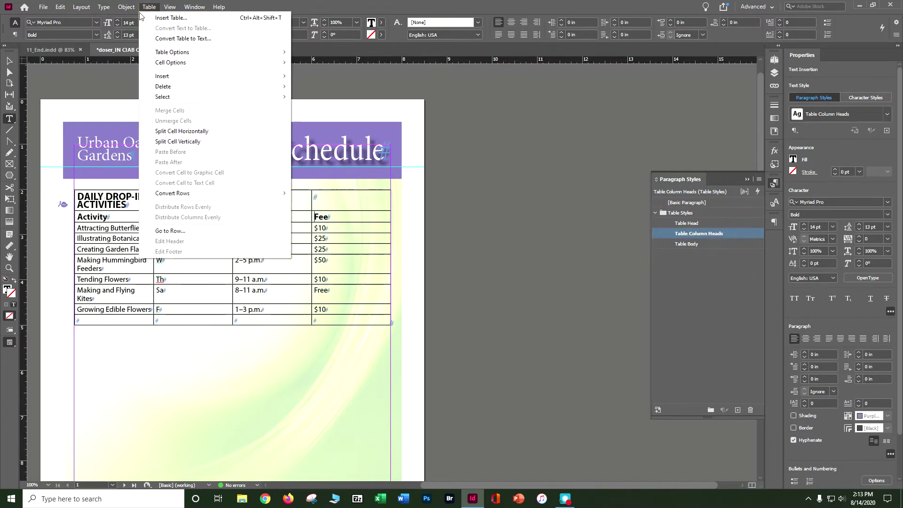
mouse_move(155, 77)
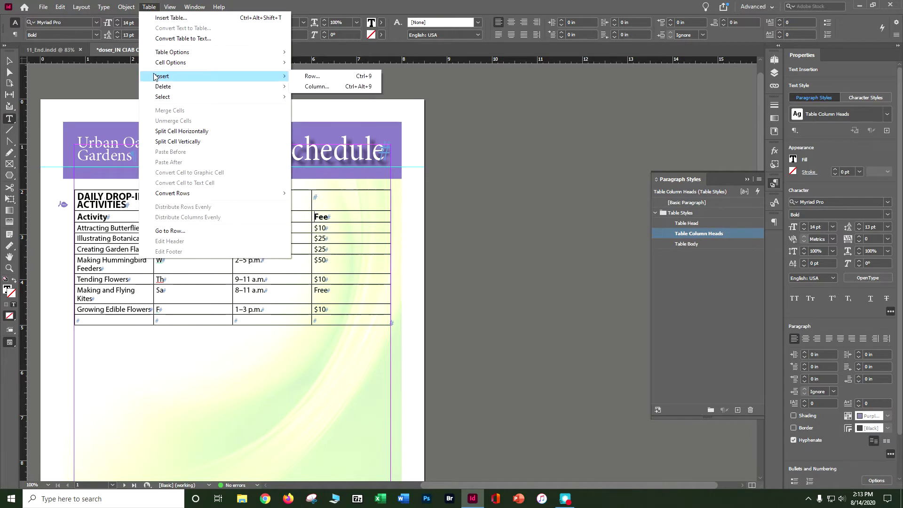
left_click(309, 88)
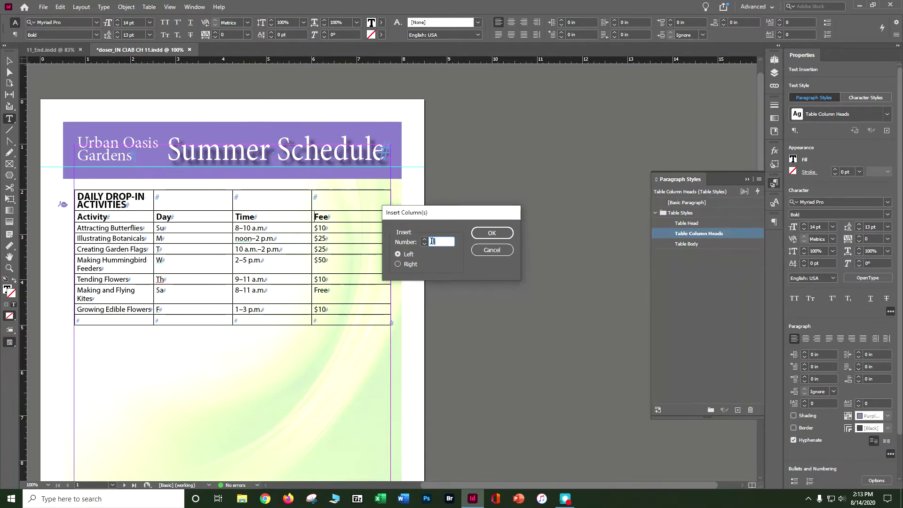
left_click(405, 266)
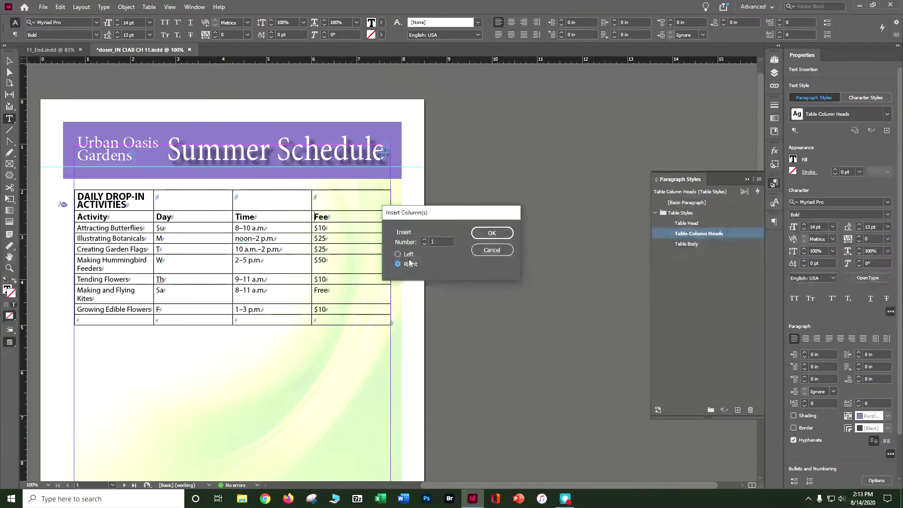
left_click(492, 232)
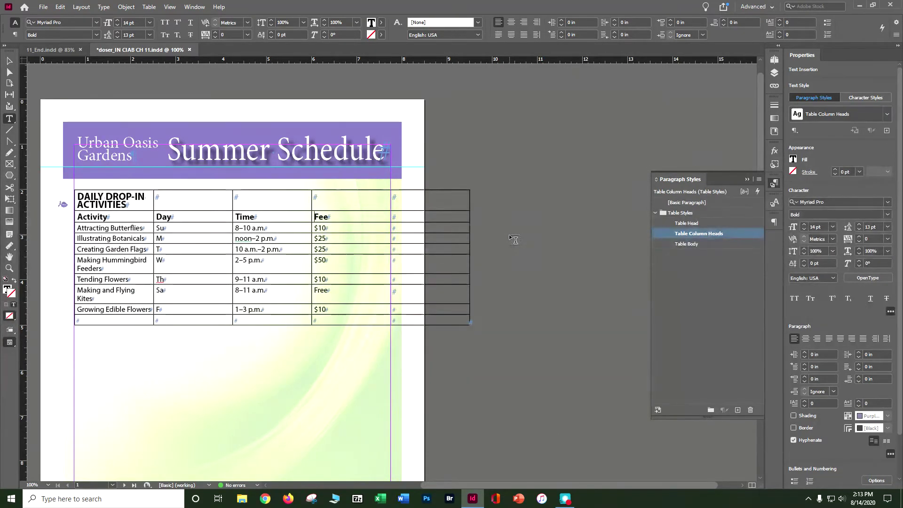
key("ctrl+s")
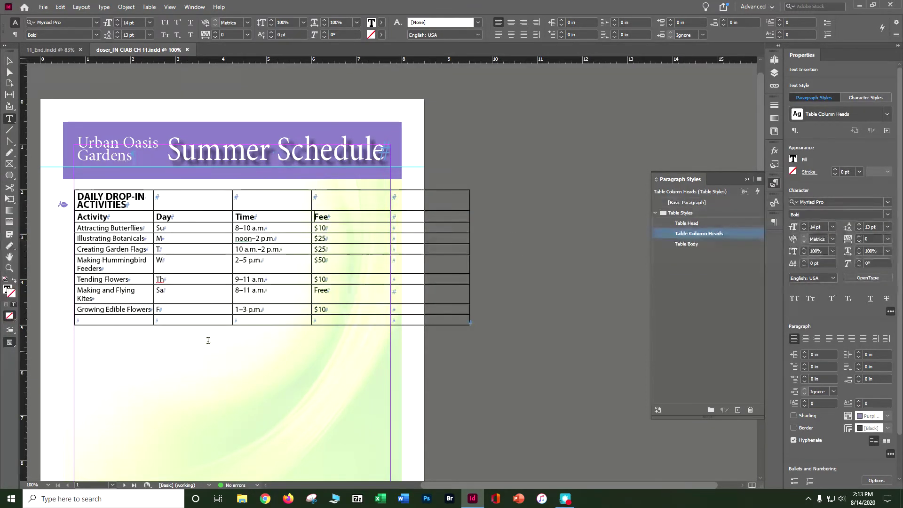
Delete the empty last row of the table.
left_click(73, 322)
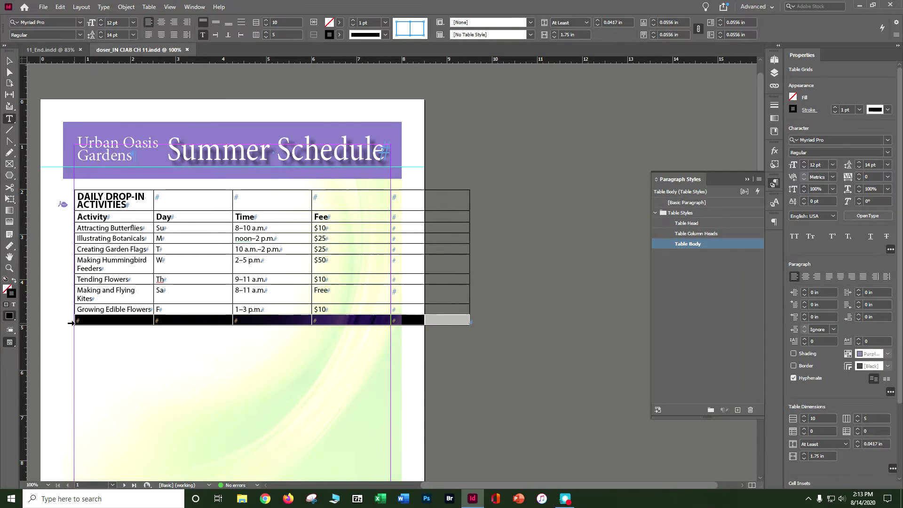
left_click(147, 7)
mouse_move(221, 86)
left_click(297, 88)
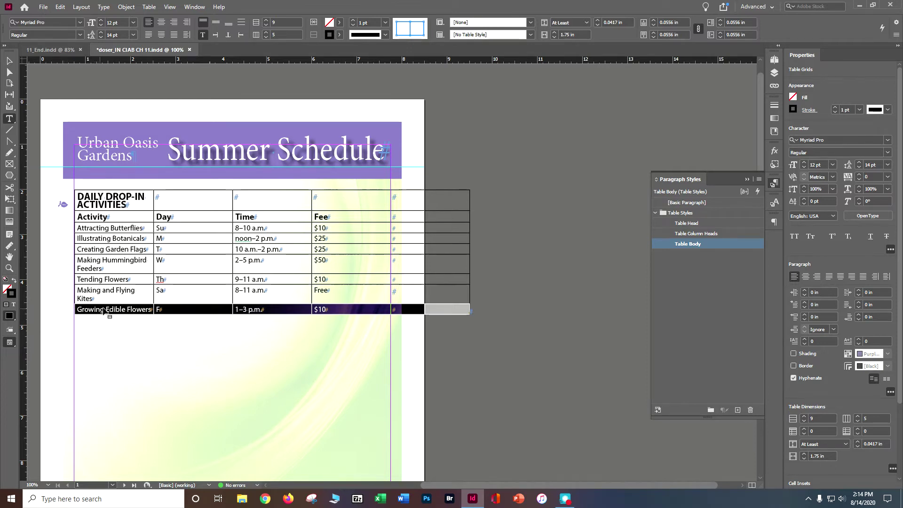
Move the Growing Edible Flowers row above the Making and Flying Kites row and save the document.
left_click_drag(111, 312, 121, 290)
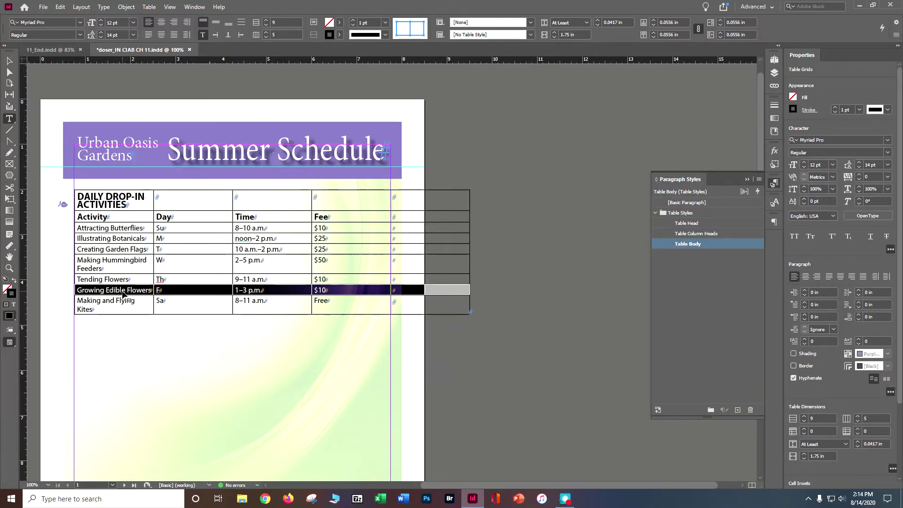
key("ctrl+s")
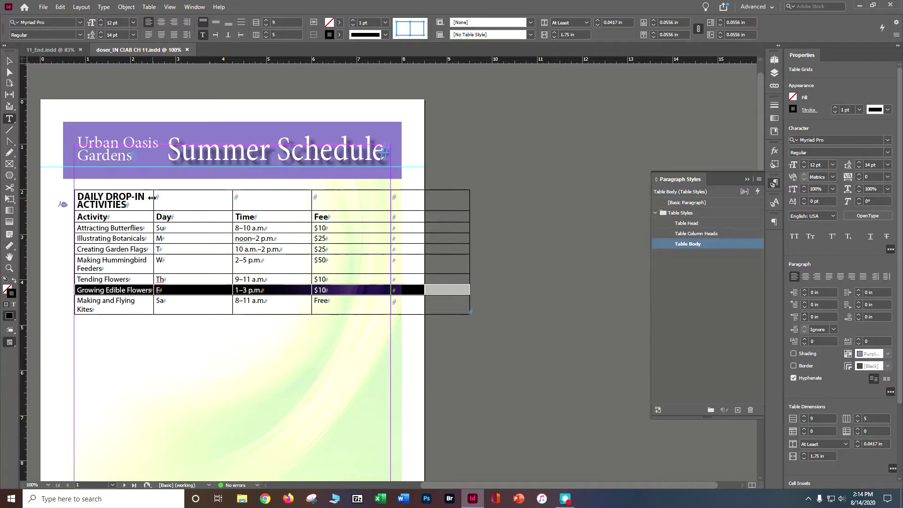
Widen the Activity column to about 2.75 in and narrow the other columns so the table ends at the page's right margin guide.
left_click_drag(152, 198, 202, 194)
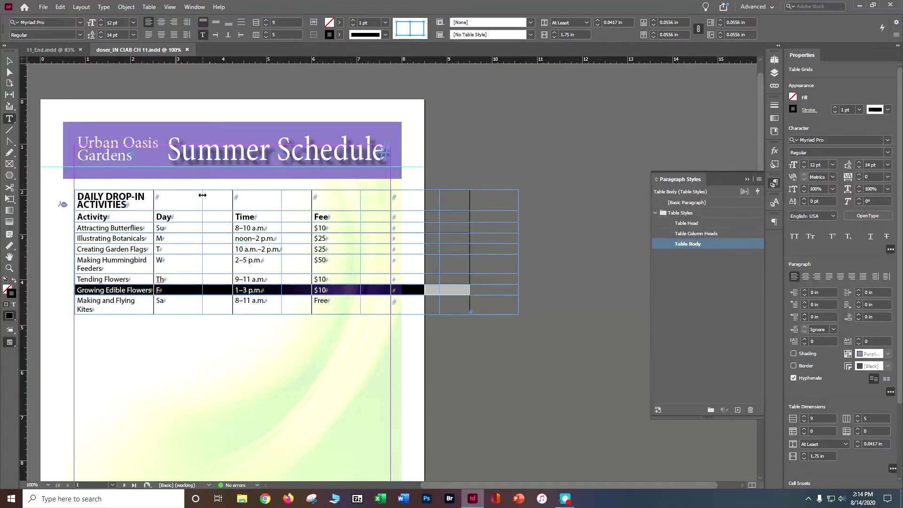
left_click_drag(202, 194, 198, 195)
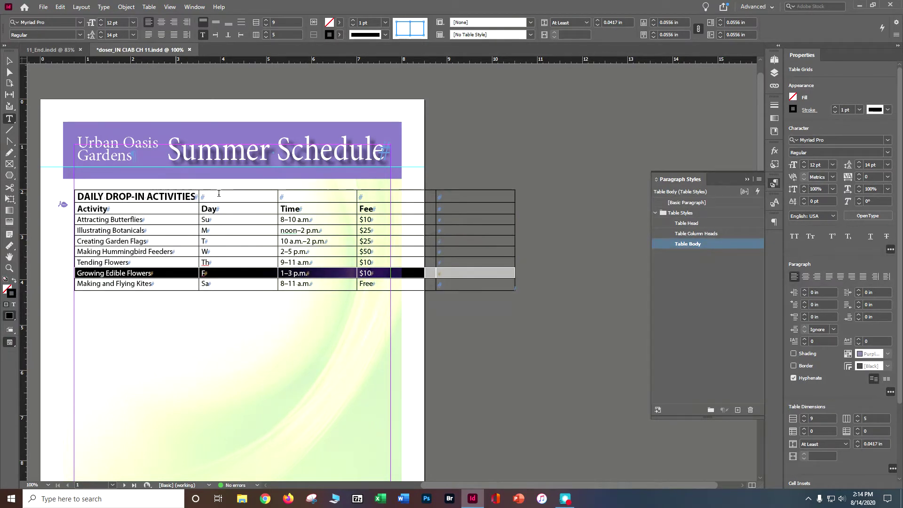
left_click_drag(278, 197, 233, 199)
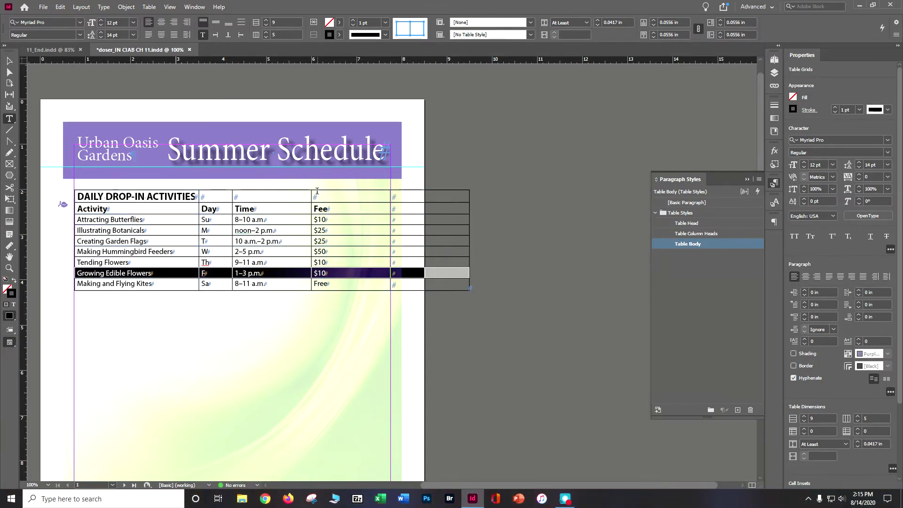
left_click_drag(309, 192, 288, 193)
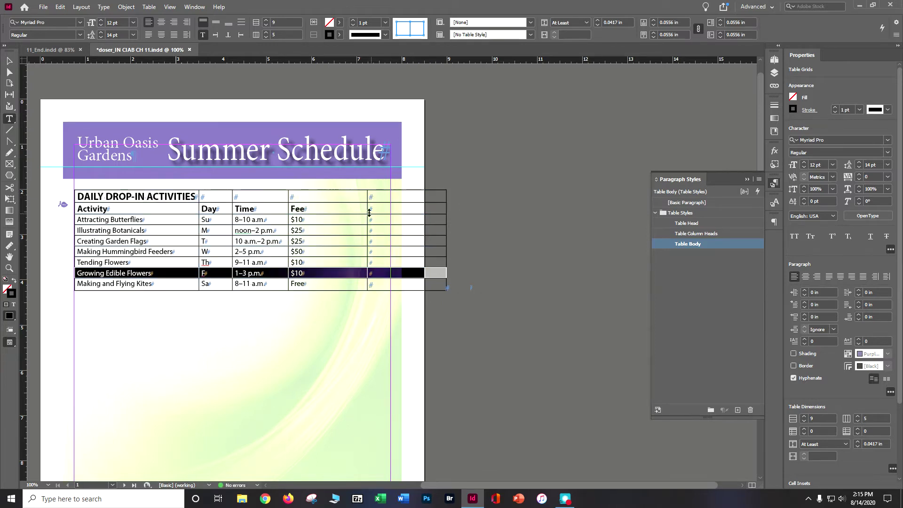
left_click_drag(367, 197, 323, 202)
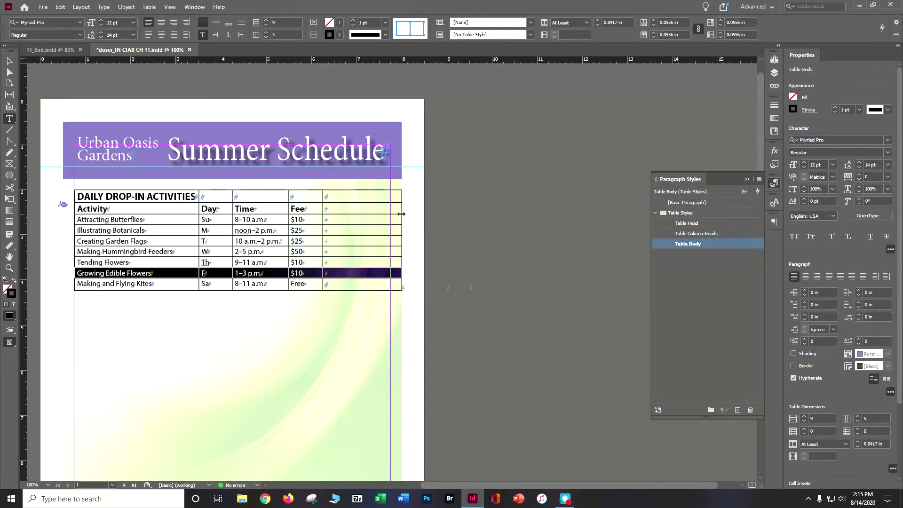
left_click_drag(401, 202, 390, 202)
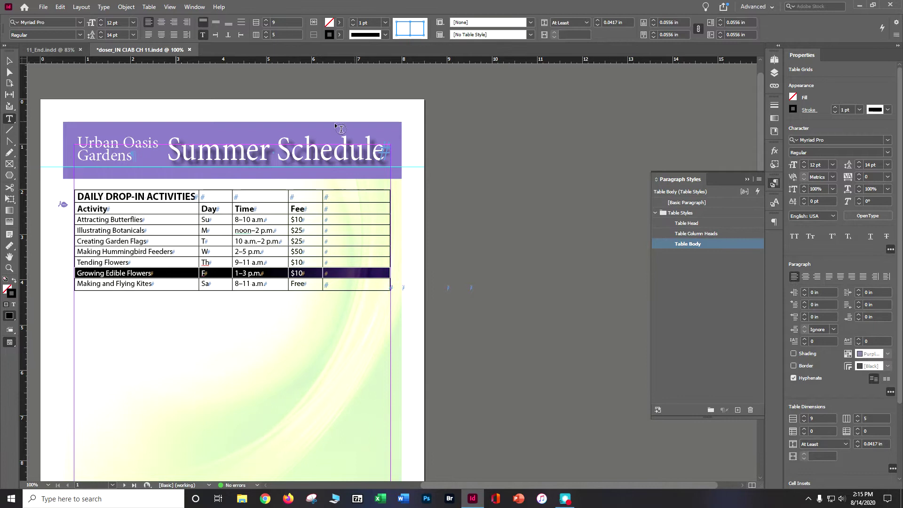
Display the floating table settings outside the page and collapse the paragraph styles list.
left_click(194, 7)
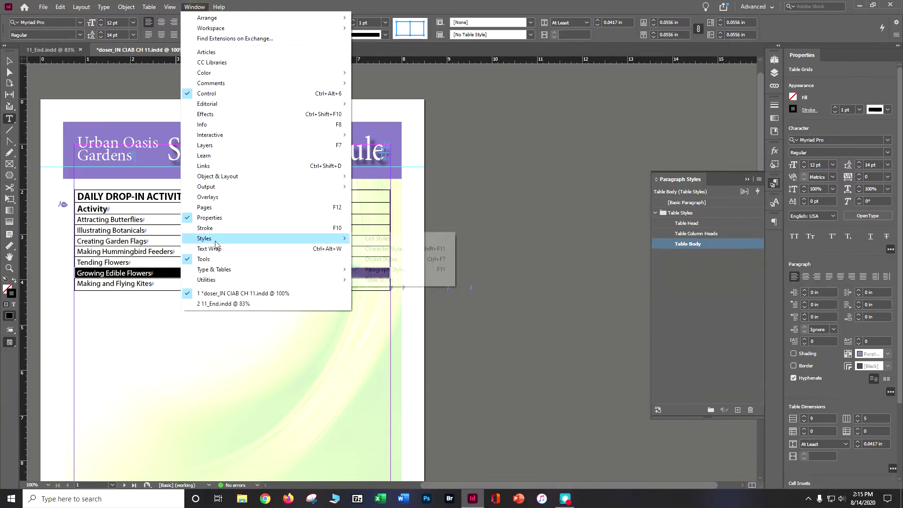
mouse_move(227, 269)
left_click(388, 343)
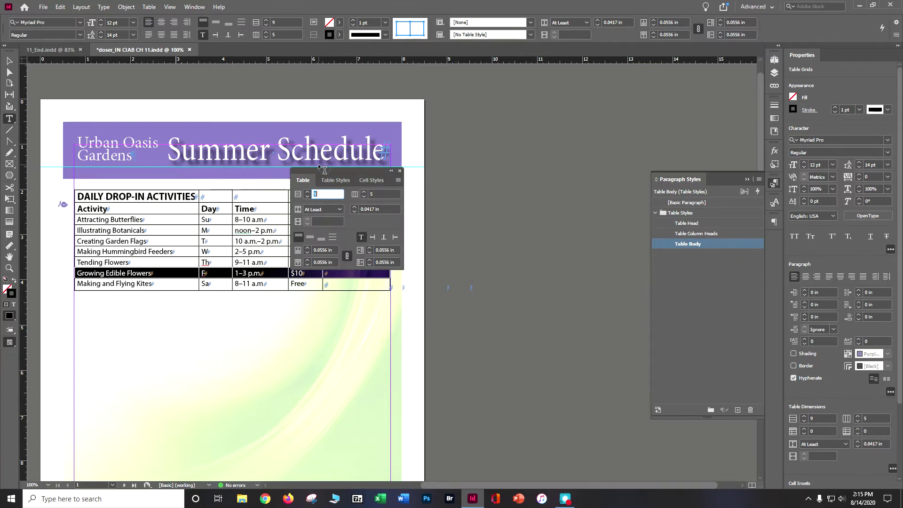
left_click_drag(325, 172, 642, 286)
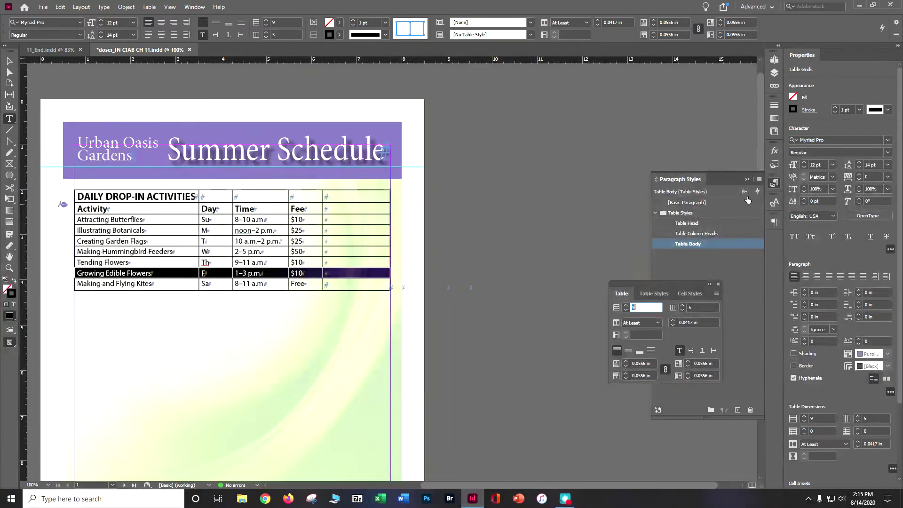
left_click(743, 180)
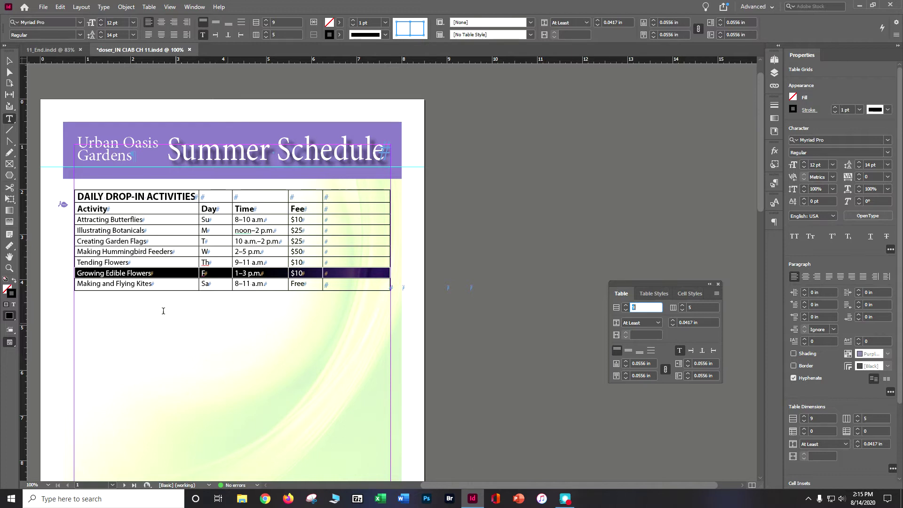
Select the whole table and set all four cell insets to 0.125 in.
left_click(151, 230)
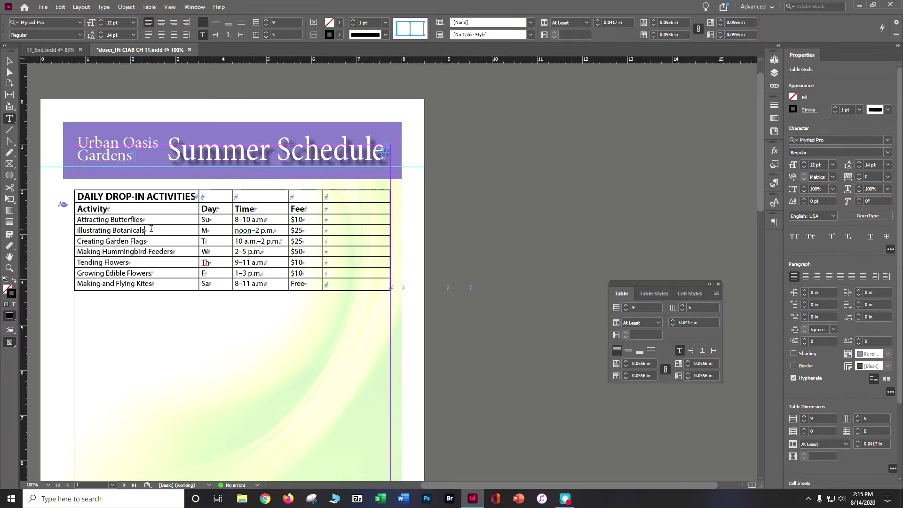
left_click(149, 7)
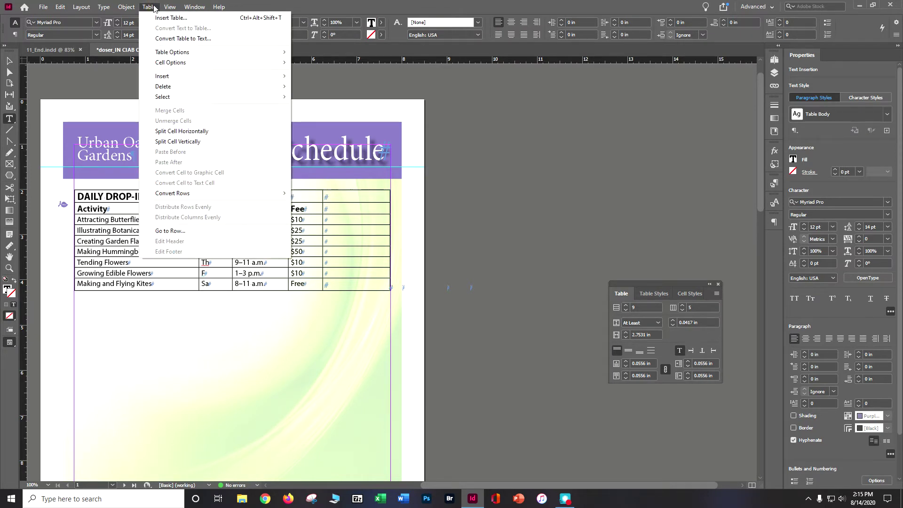
mouse_move(273, 97)
left_click(315, 126)
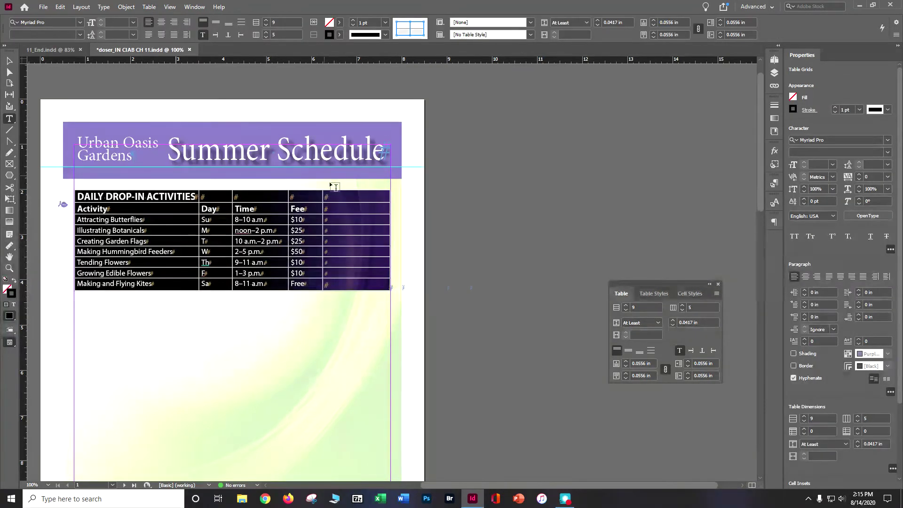
left_click_drag(664, 283, 519, 105)
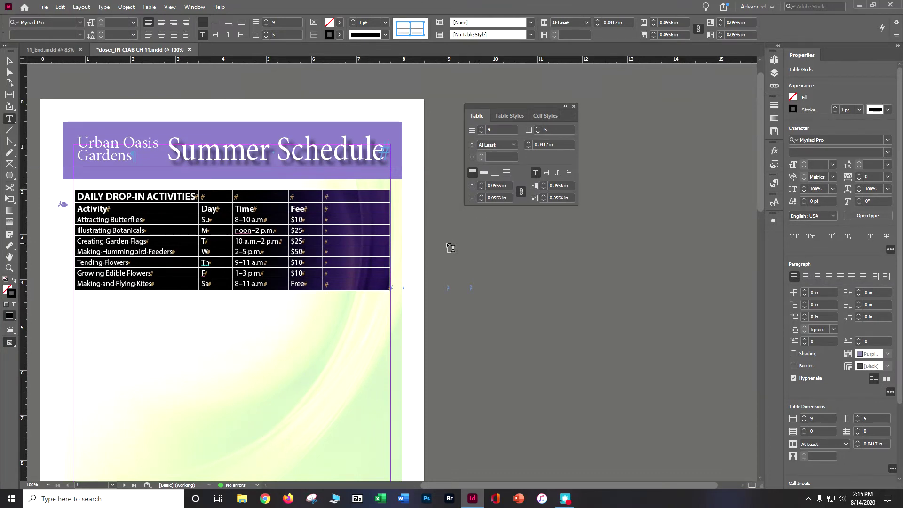
left_click(481, 183)
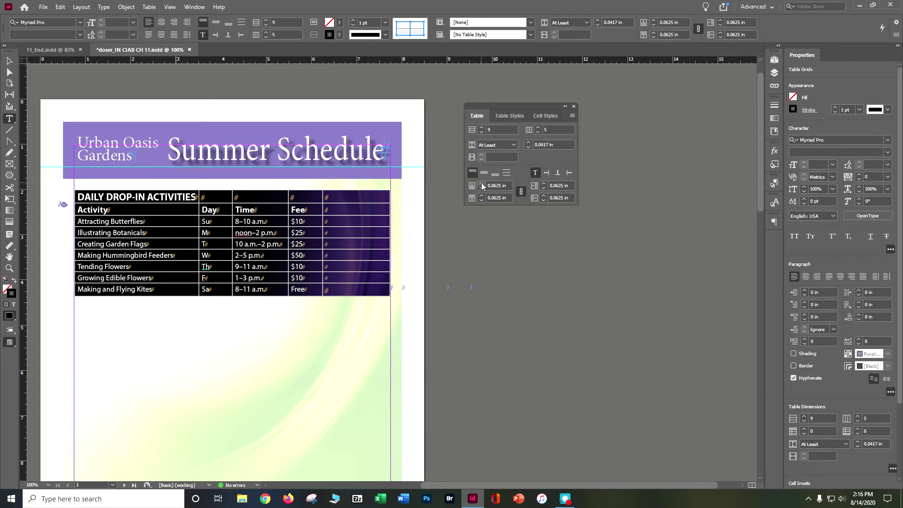
left_click(481, 182)
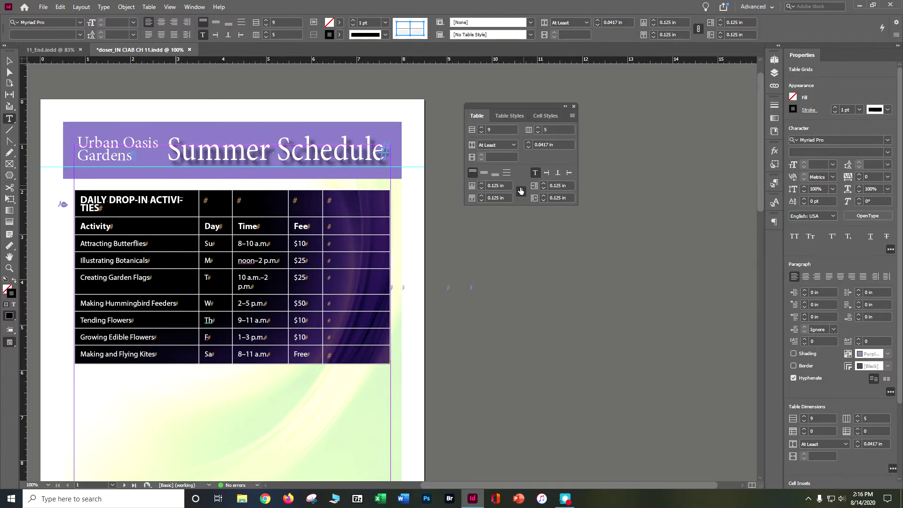
Center the text vertically in all cells of the table and save the document.
left_click(483, 173)
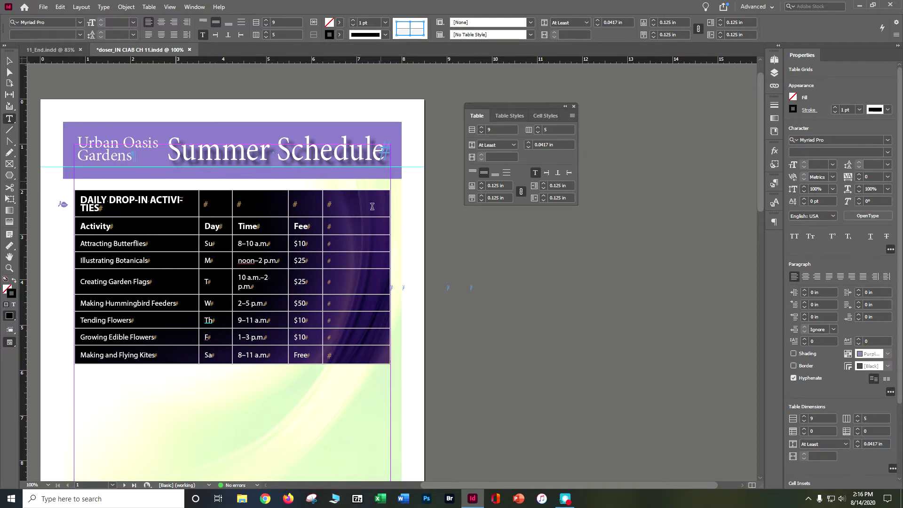
left_click(351, 244)
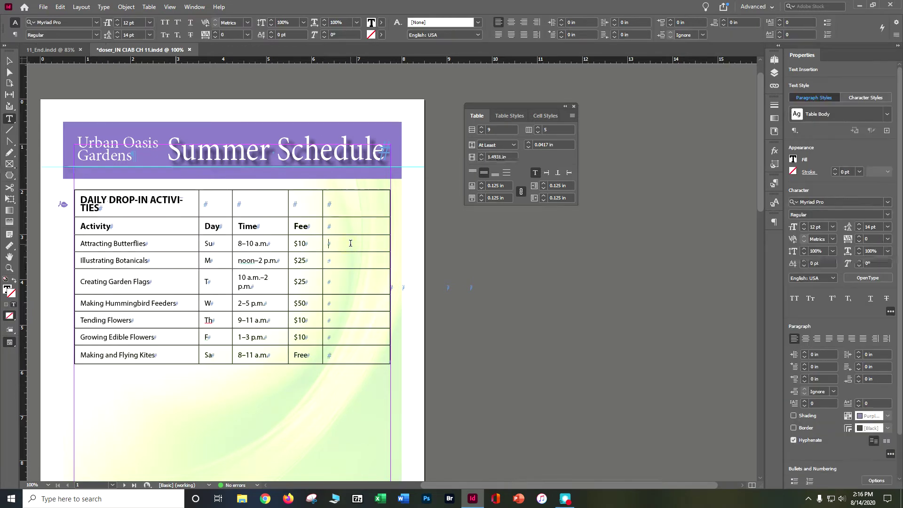
key("ctrl+s")
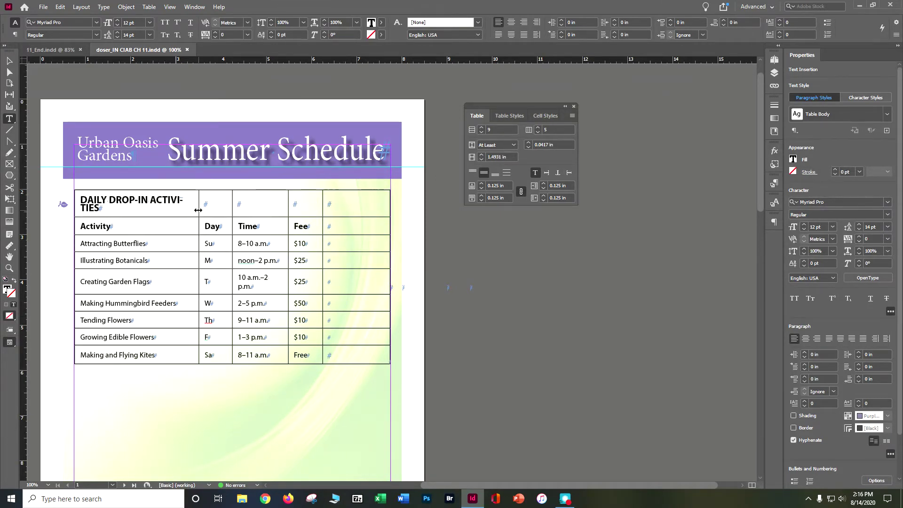
Merge all cells of the DAILY DROP-IN ACTIVITIES row into one cell and save the document.
left_click_drag(189, 204, 343, 216)
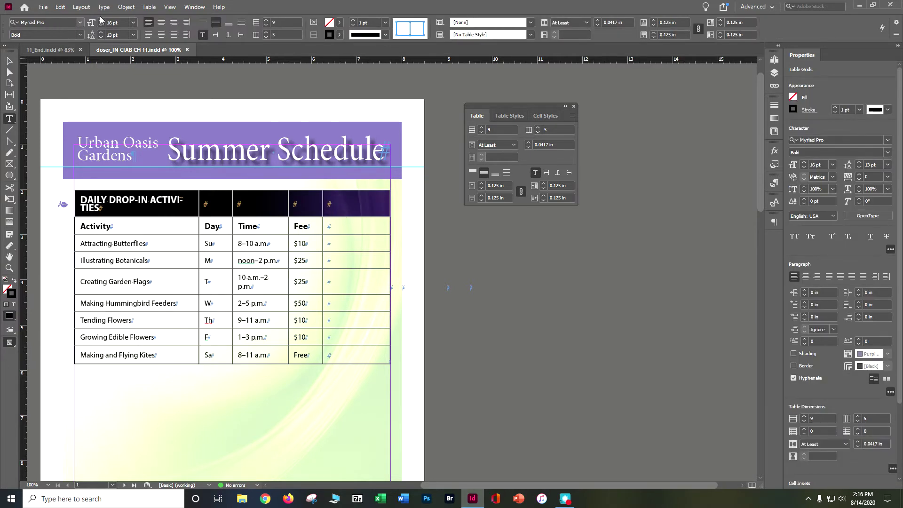
left_click(148, 7)
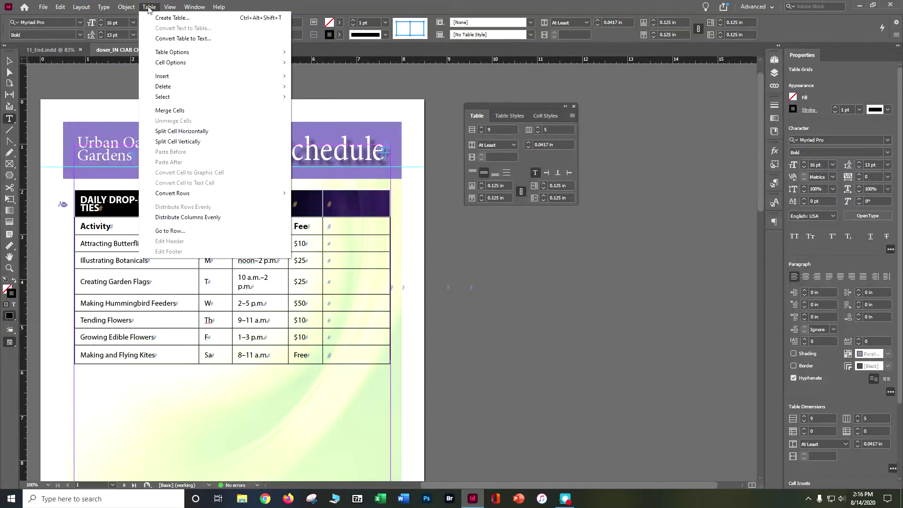
left_click(196, 115)
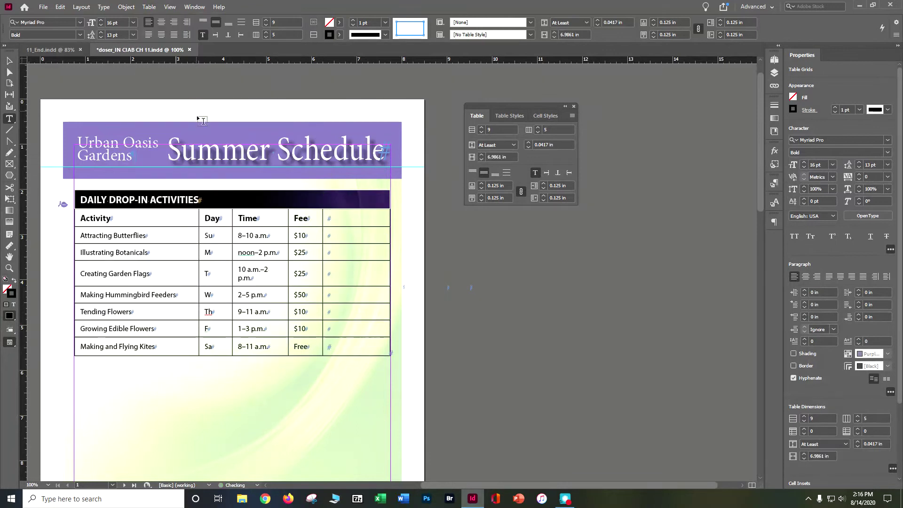
left_click(211, 199)
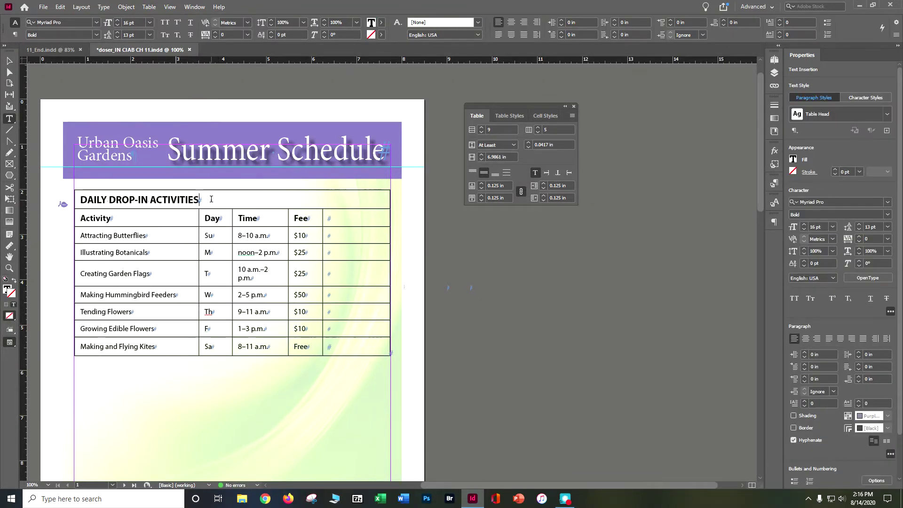
key("ctrl+s")
Apply an Every Other Row alternating fill to the table, Black at 20% tint alternating with None, and save the document.
left_click(86, 217)
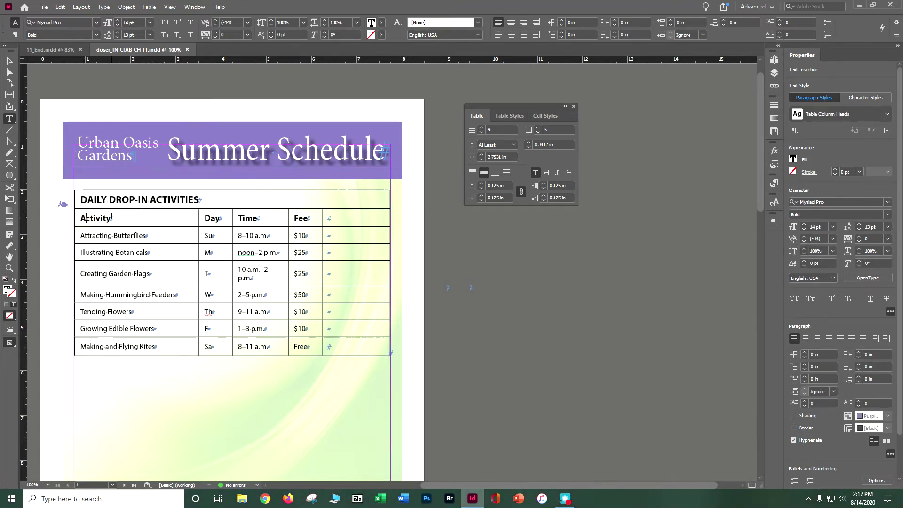
left_click(148, 7)
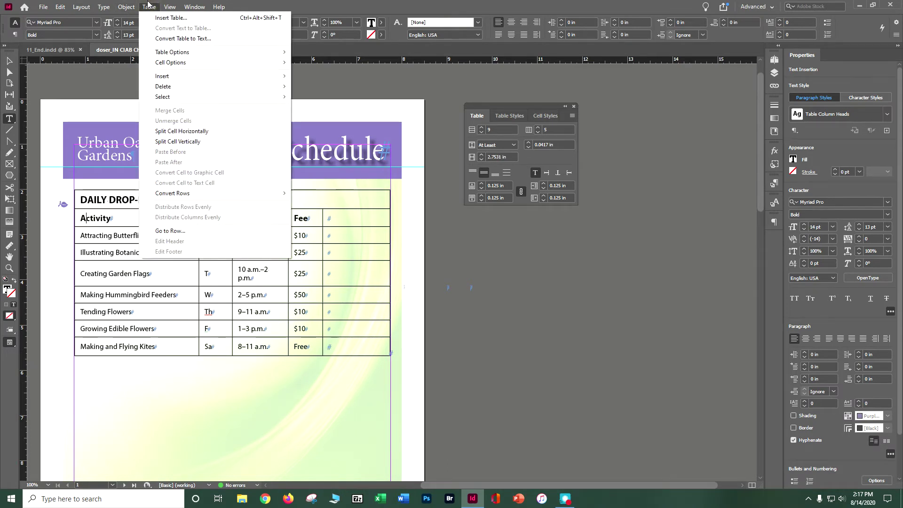
mouse_move(170, 55)
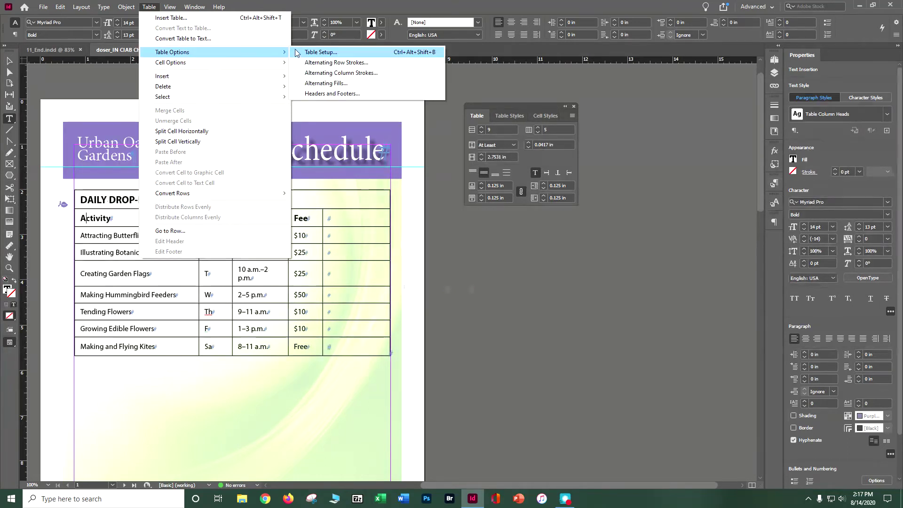
left_click(321, 84)
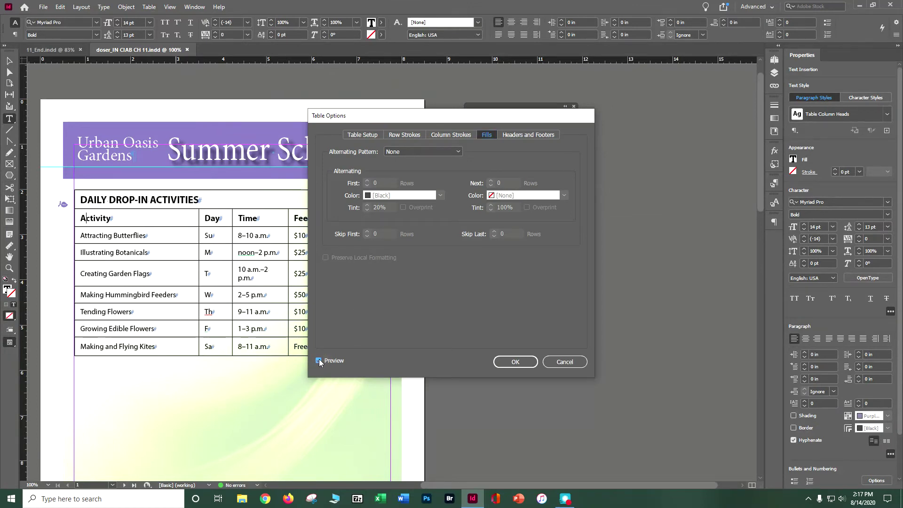
left_click(431, 151)
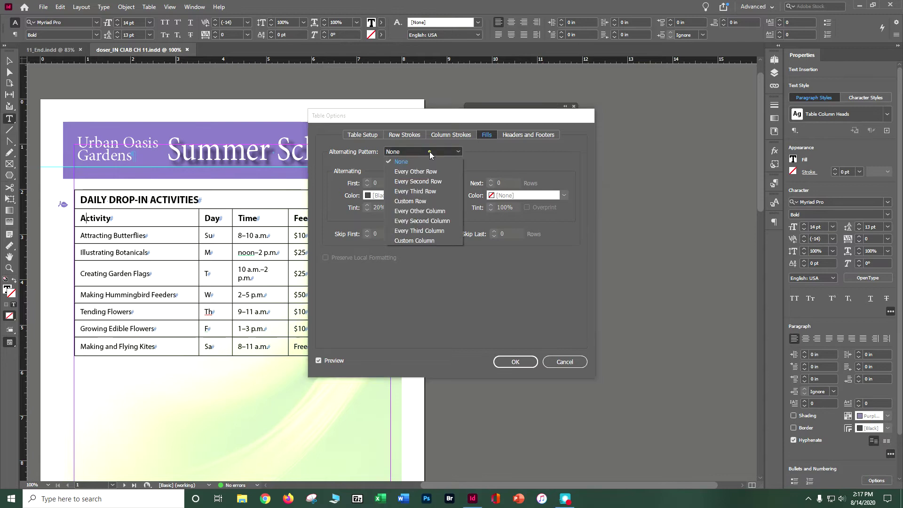
left_click(437, 174)
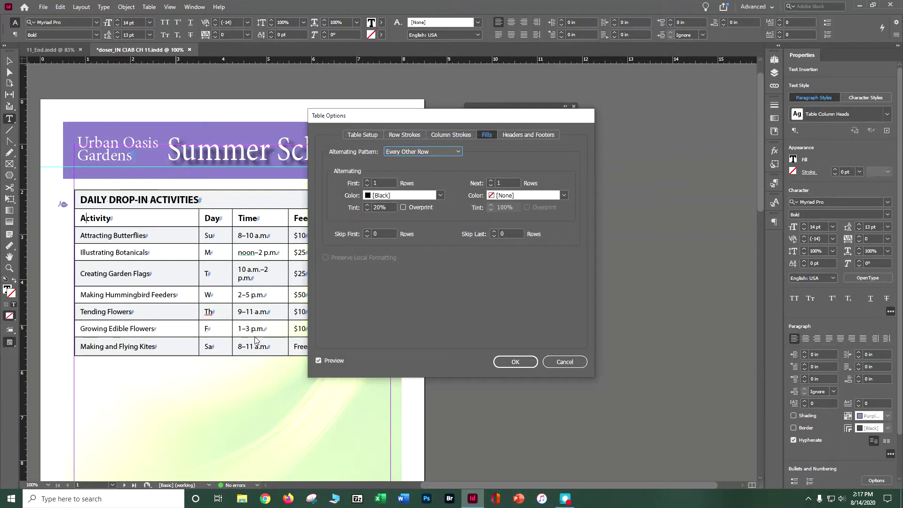
left_click(521, 362)
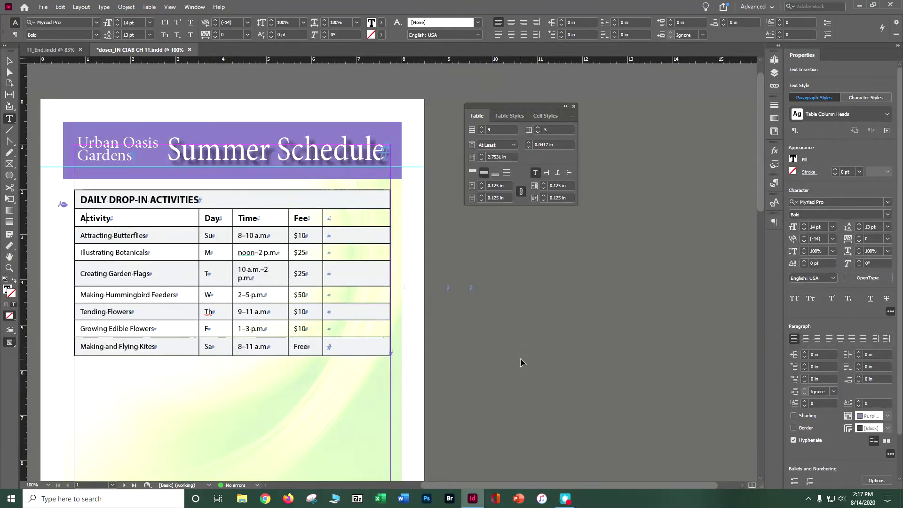
key("ctrl+s")
Select the DAILY DROP-IN ACTIVITIES heading row and color its stroke with the purple swatch at a 50% tint.
left_click(93, 198)
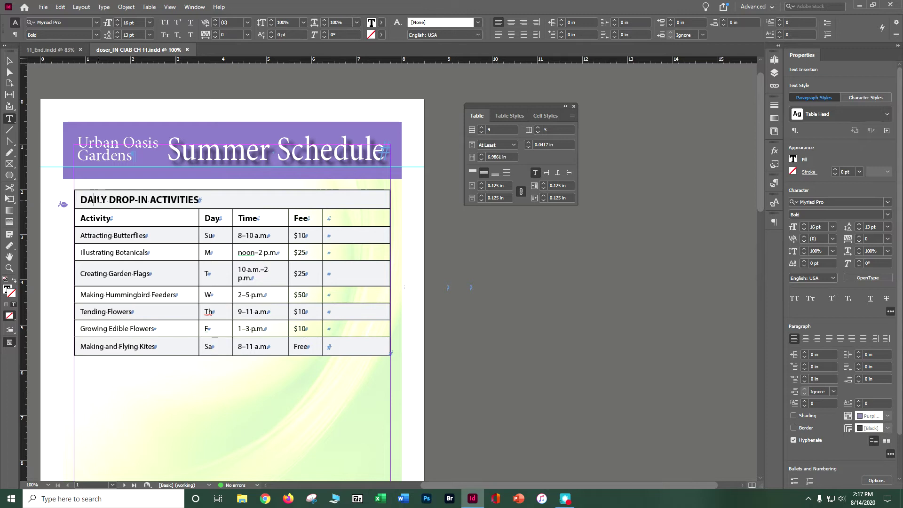
left_click(71, 188)
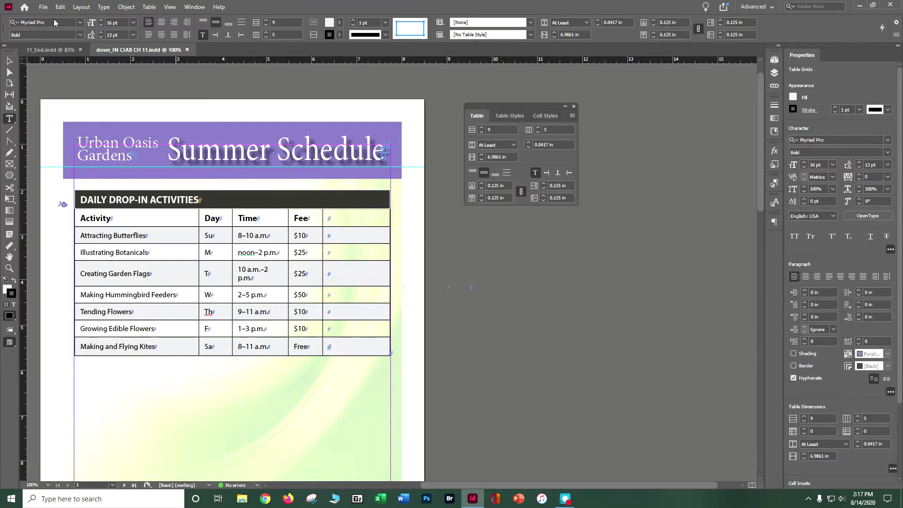
left_click(188, 8)
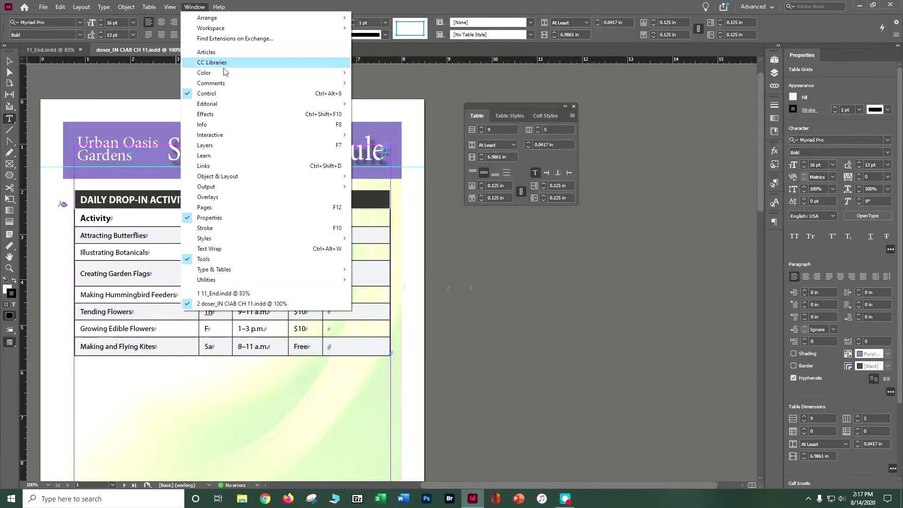
mouse_move(346, 74)
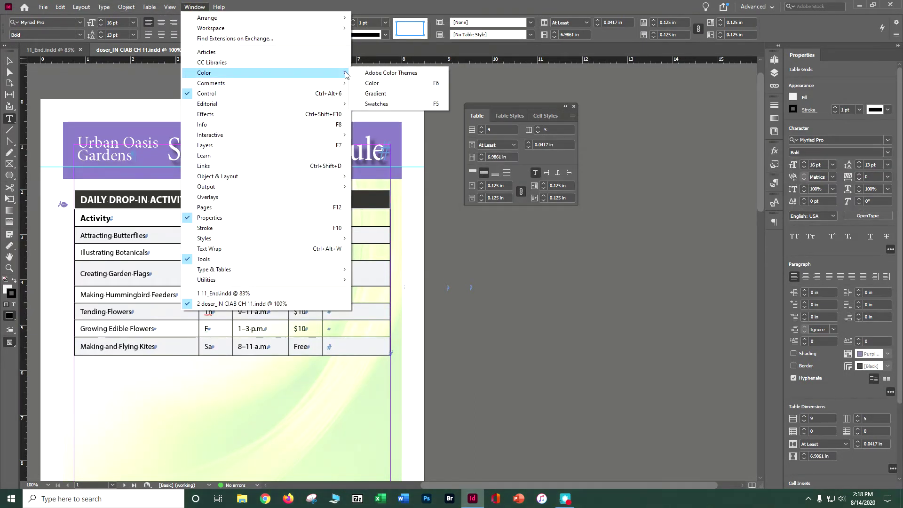
left_click(377, 104)
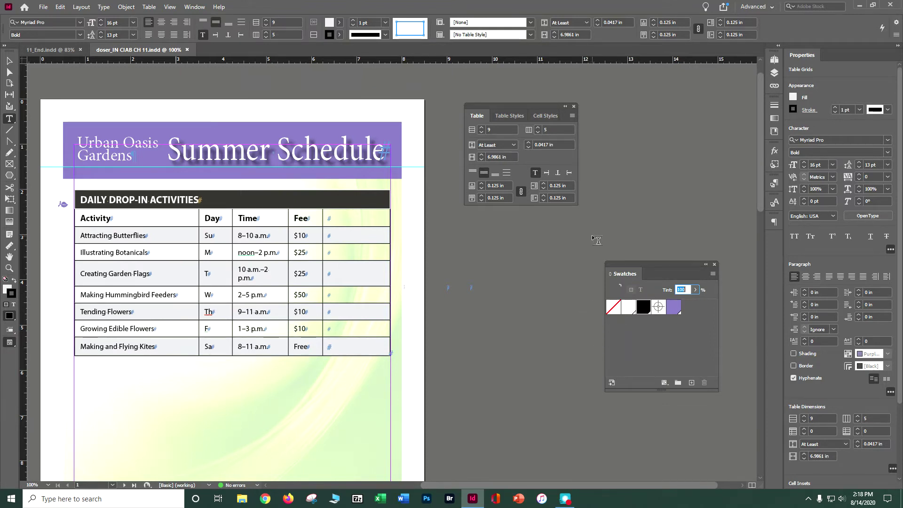
left_click(677, 309)
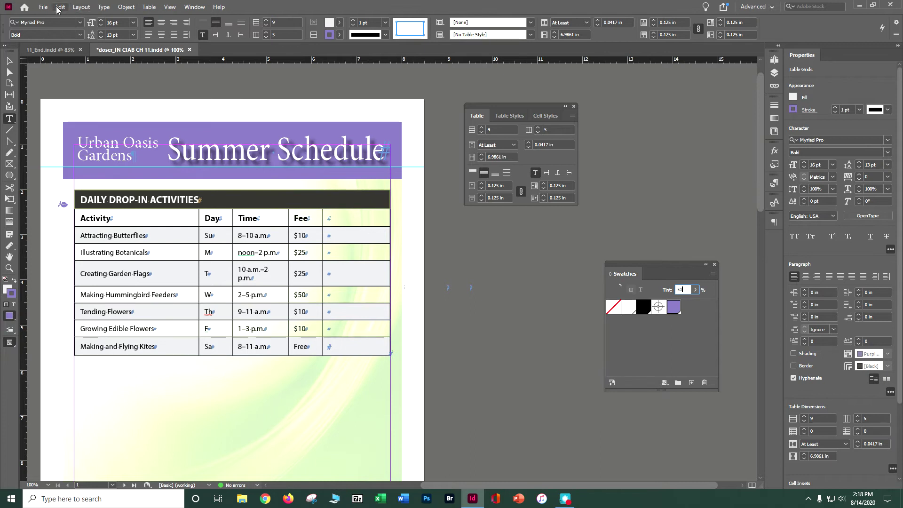
left_click(44, 7)
mouse_move(60, 7)
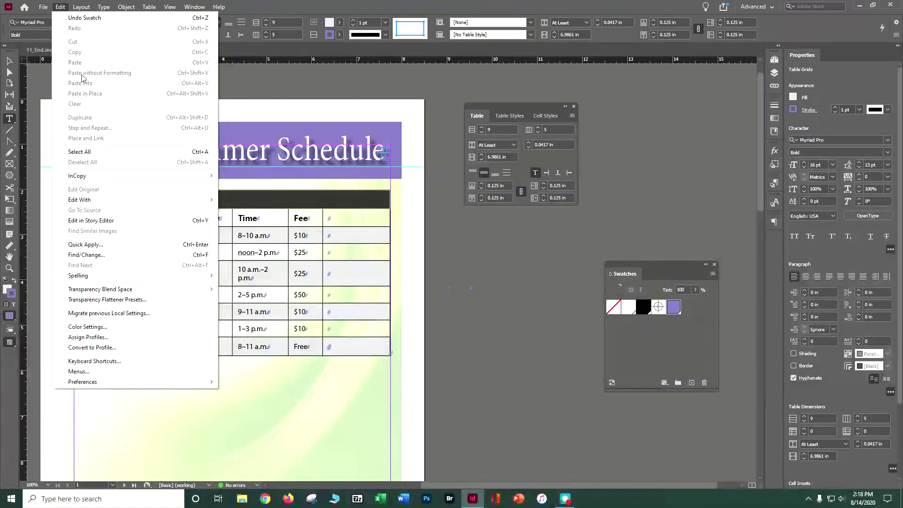
left_click(518, 294)
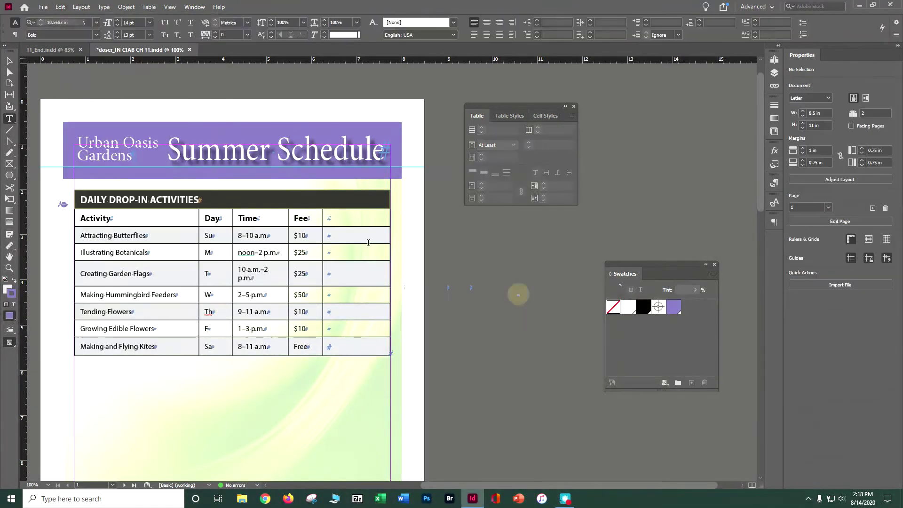
Fill the DAILY DROP-IN ACTIVITIES heading row with Purple-Cool at a 50% tint.
left_click(68, 199)
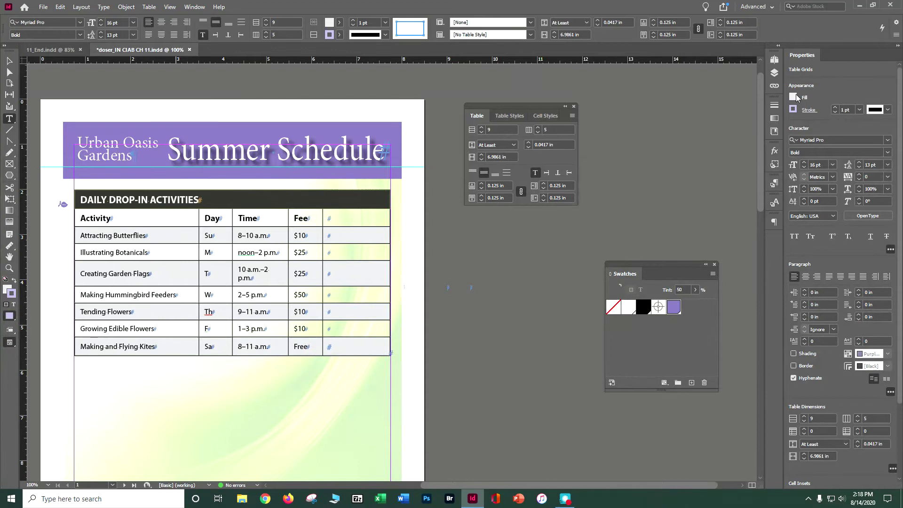
left_click(772, 119)
left_click(724, 200)
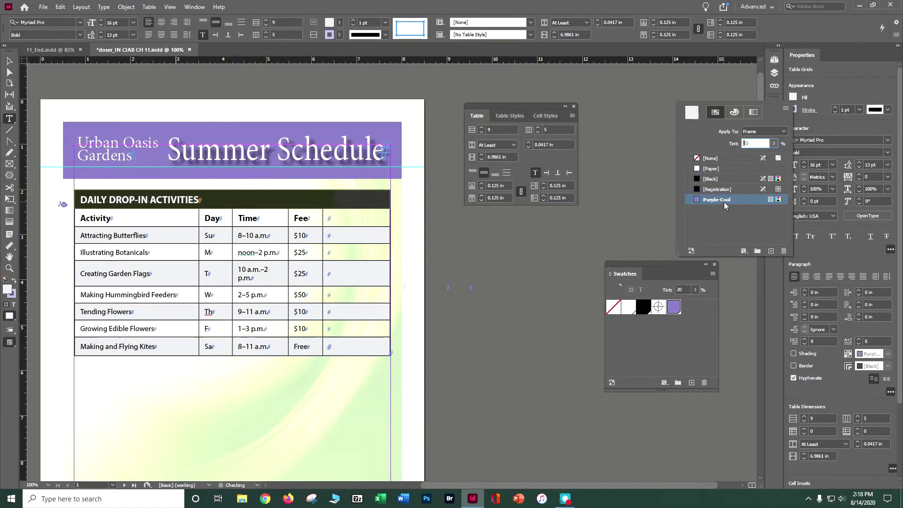
key("Return")
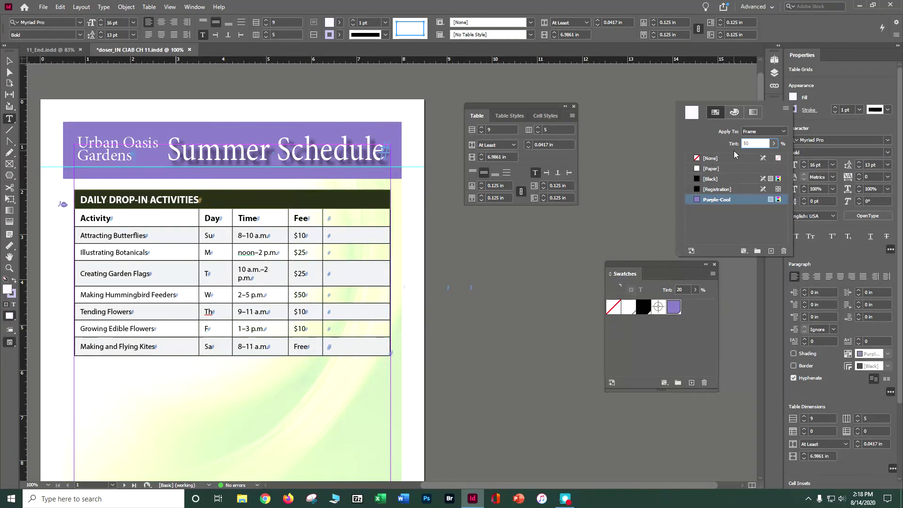
type("50")
left_click(656, 185)
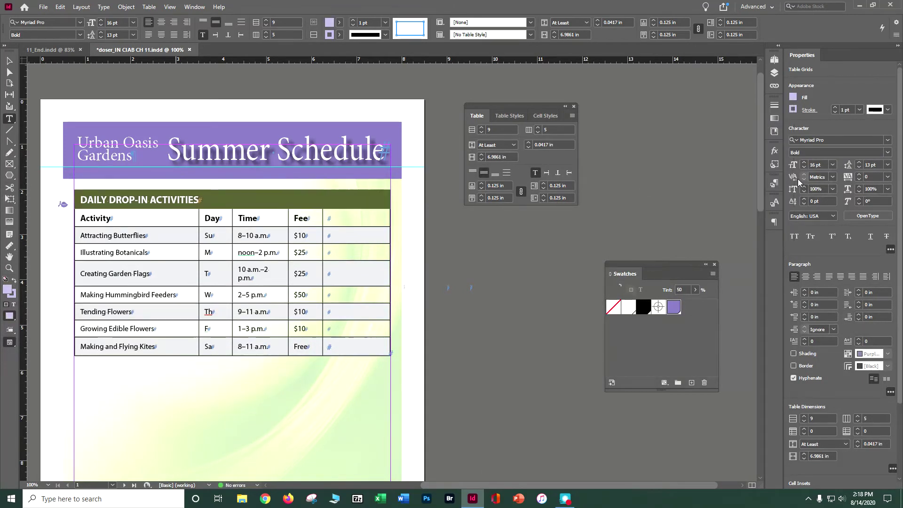
Try to remove the heading row's stroke color, and restore the row's Purple-Cool fill at 50% tint.
left_click(253, 128)
left_click(805, 109)
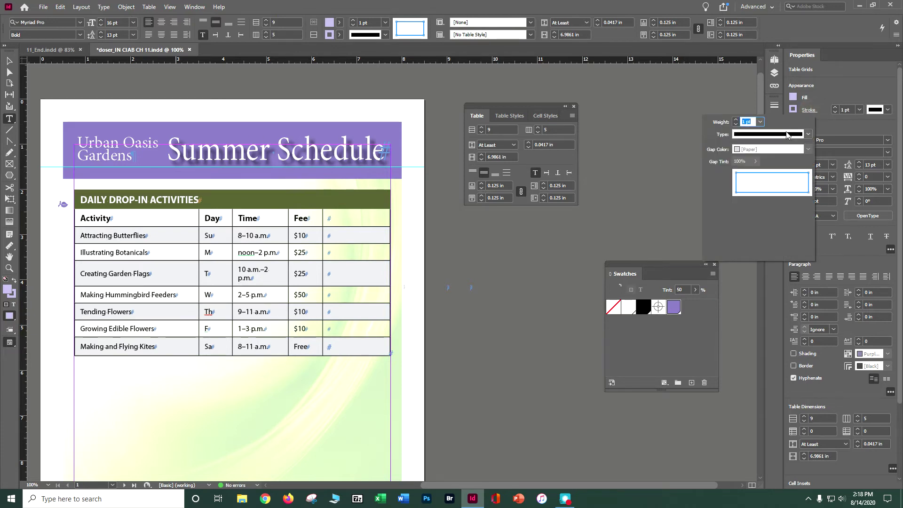
left_click(760, 122)
left_click(761, 122)
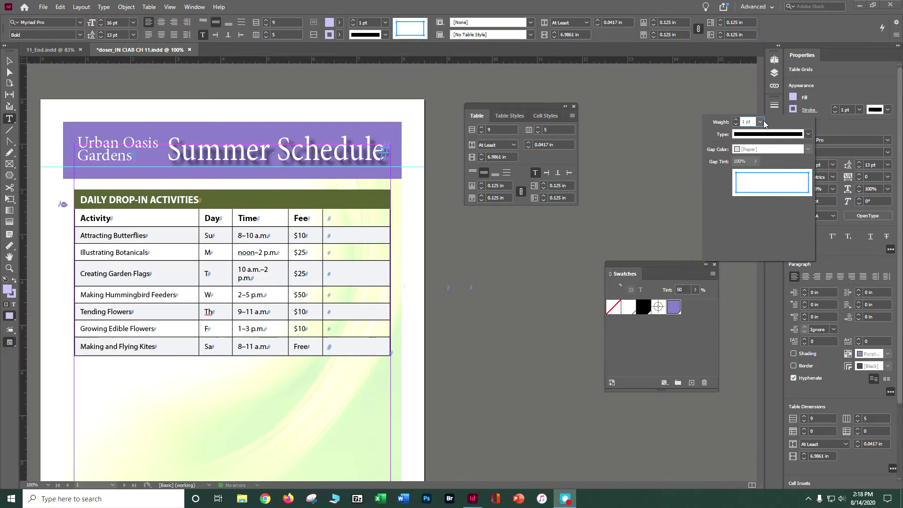
left_click(792, 113)
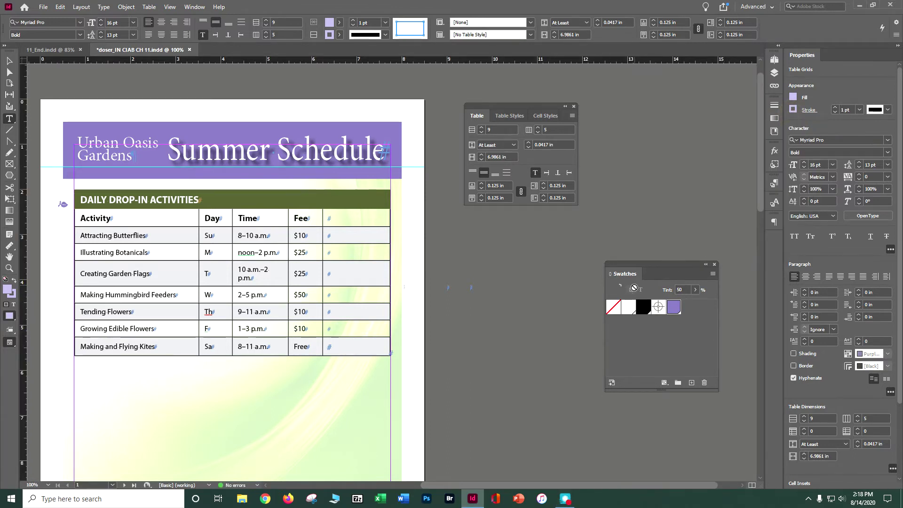
left_click(613, 307)
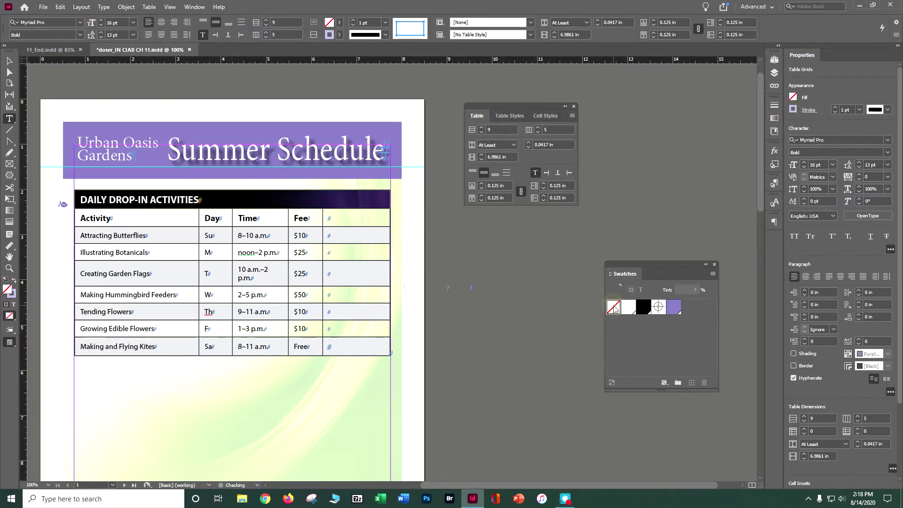
left_click(793, 97)
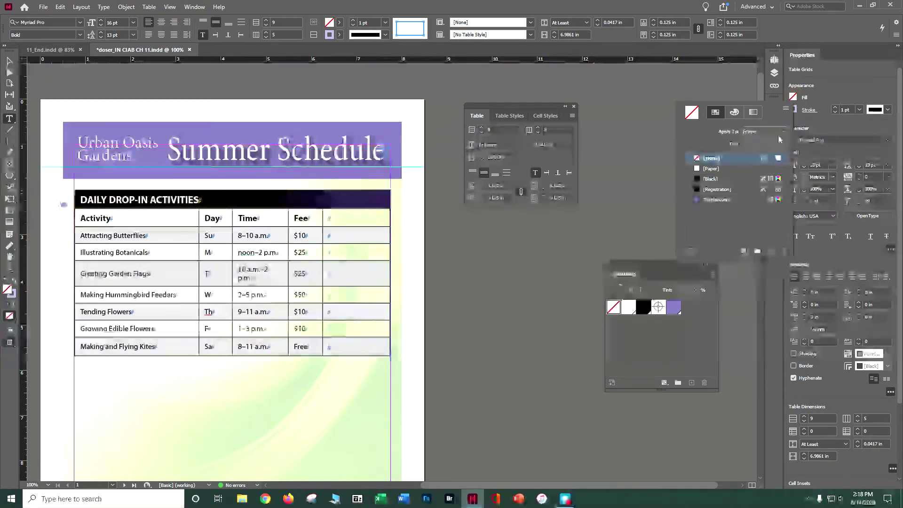
left_click(730, 201)
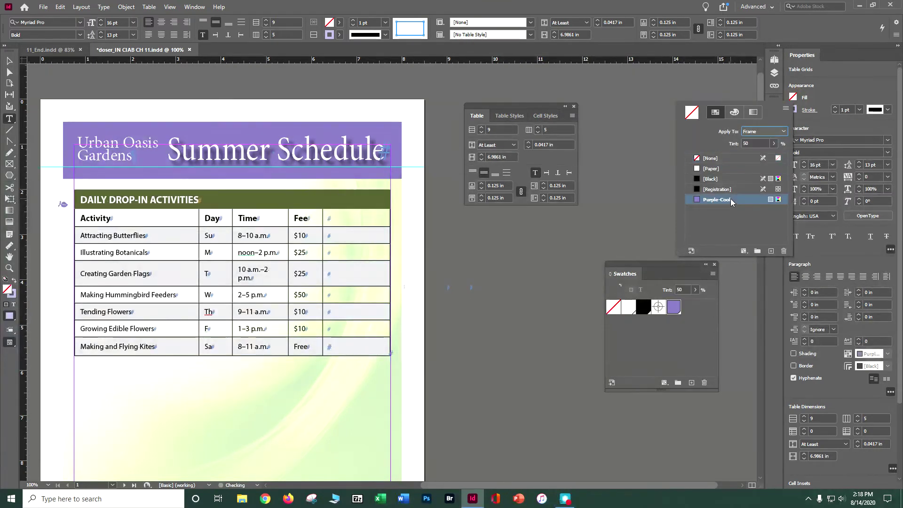
Set the heading row's stroke color to None and deselect the table.
left_click(793, 110)
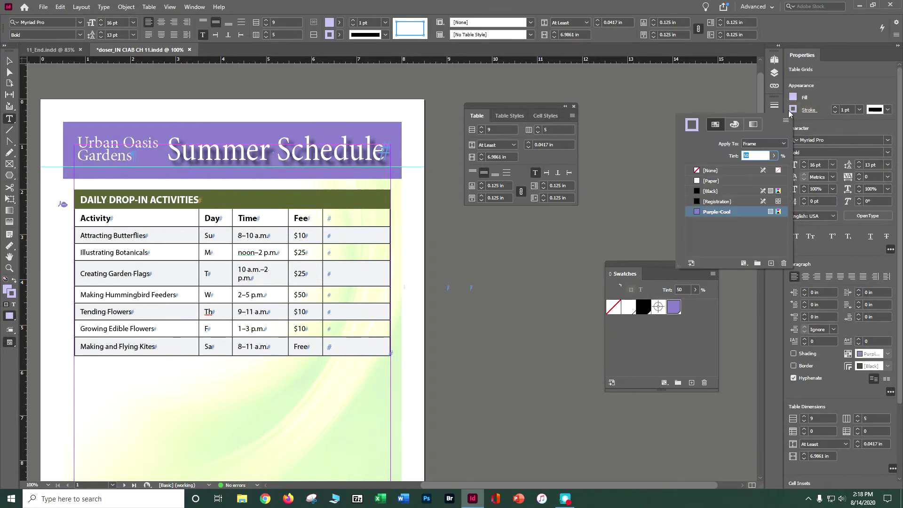
left_click(792, 111)
left_click(793, 110)
left_click(736, 172)
left_click(625, 220)
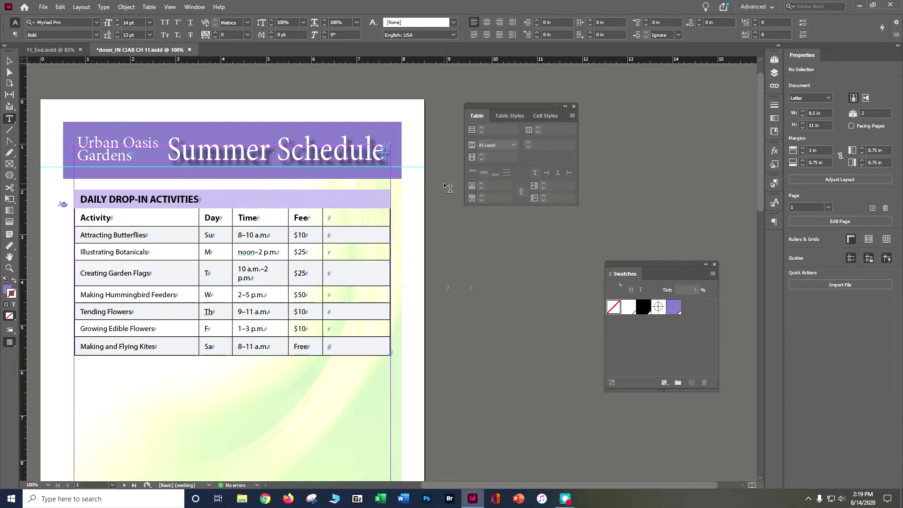
Select the whole table and set the stroke weight of its horizontal row lines to 0 pt.
left_click(89, 221)
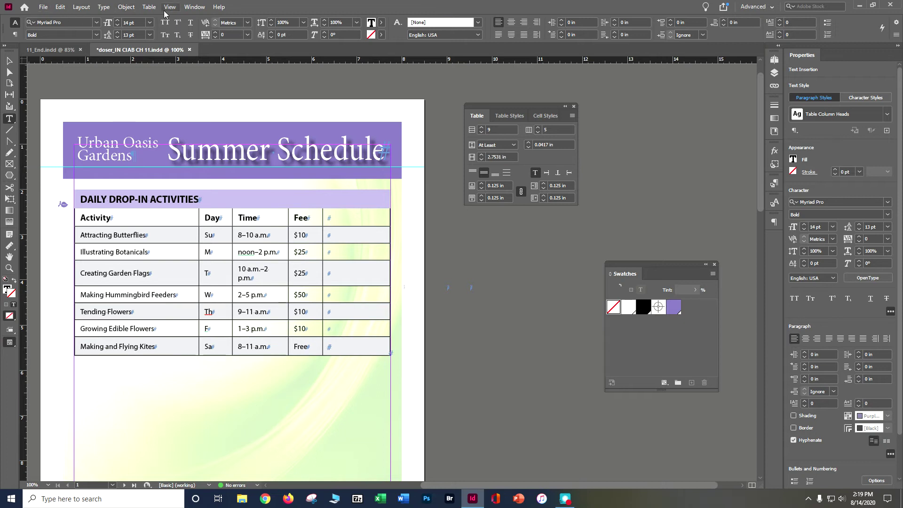
left_click(149, 8)
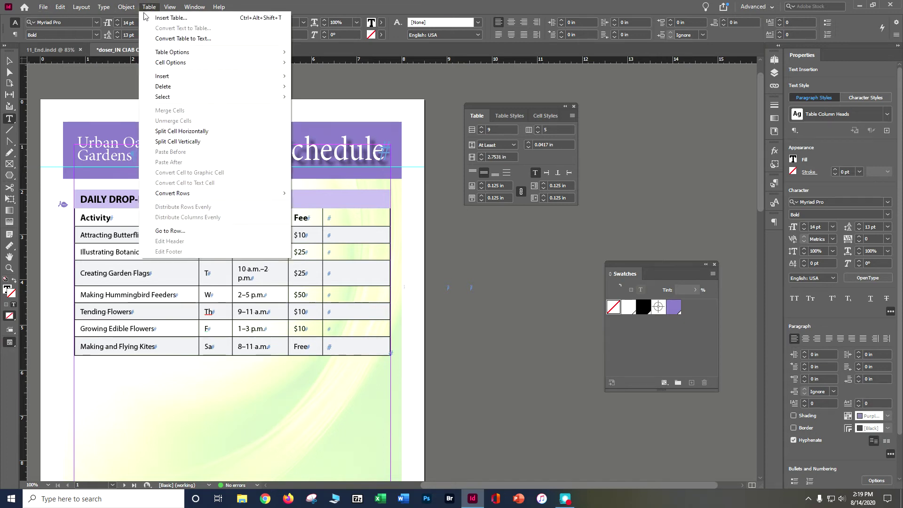
mouse_move(258, 96)
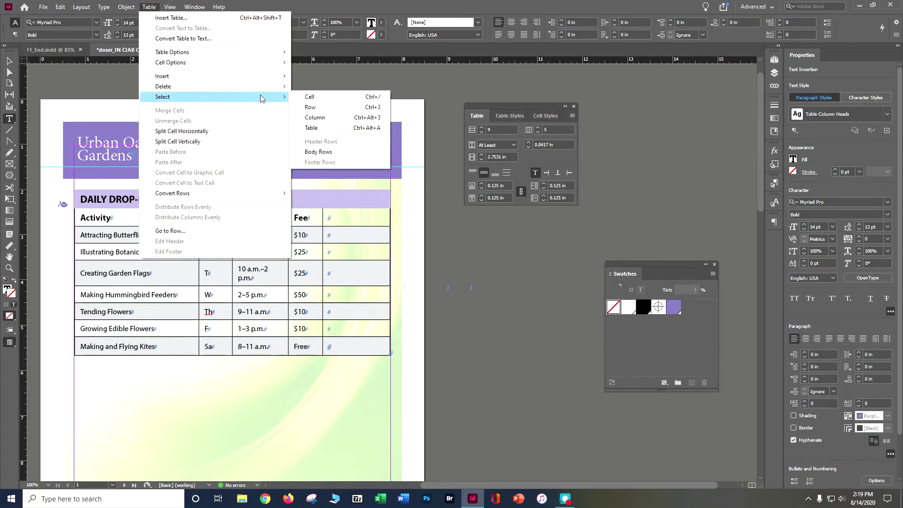
left_click(339, 128)
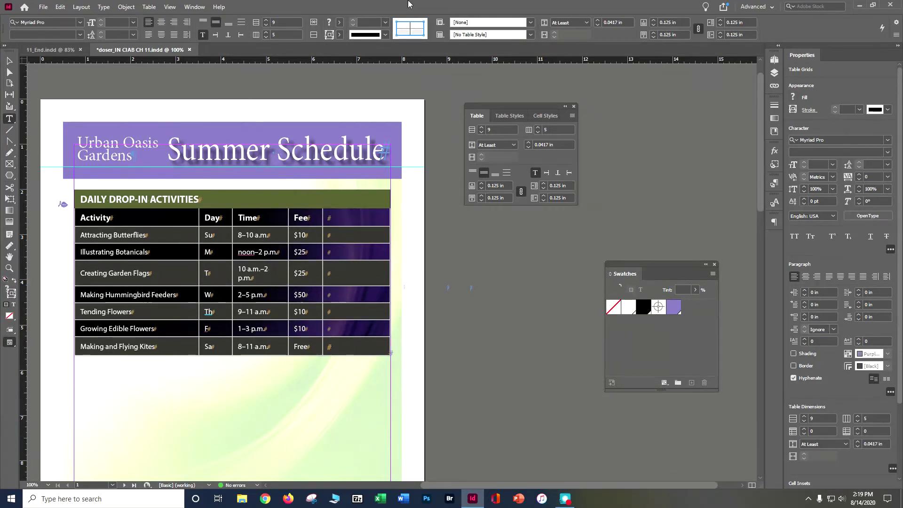
triple_click(408, 24)
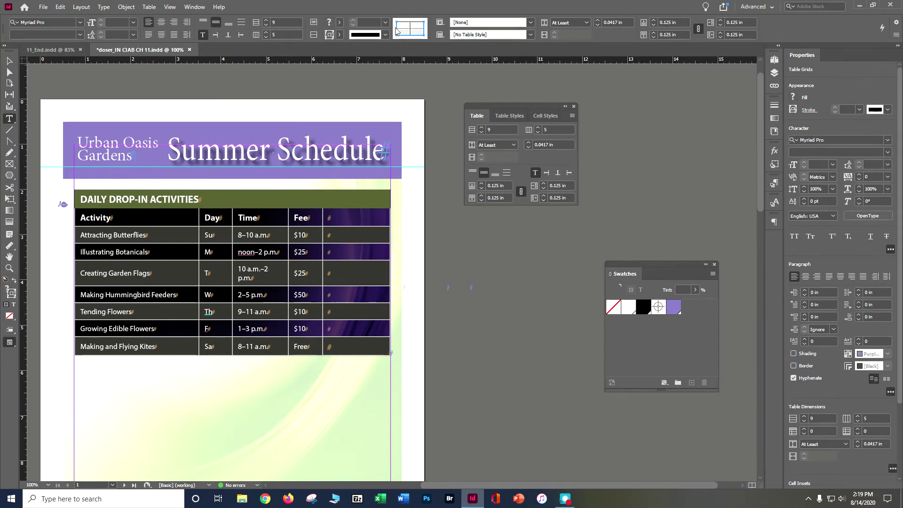
left_click(424, 29)
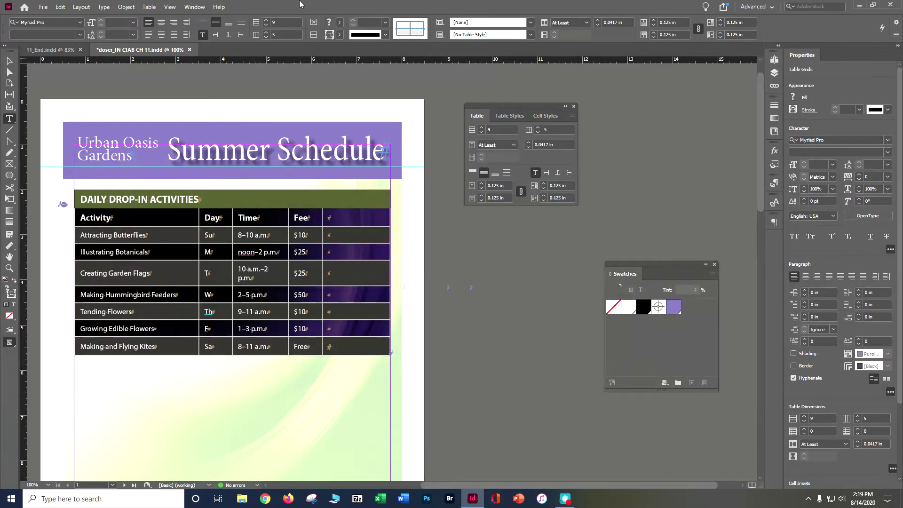
left_click(398, 28)
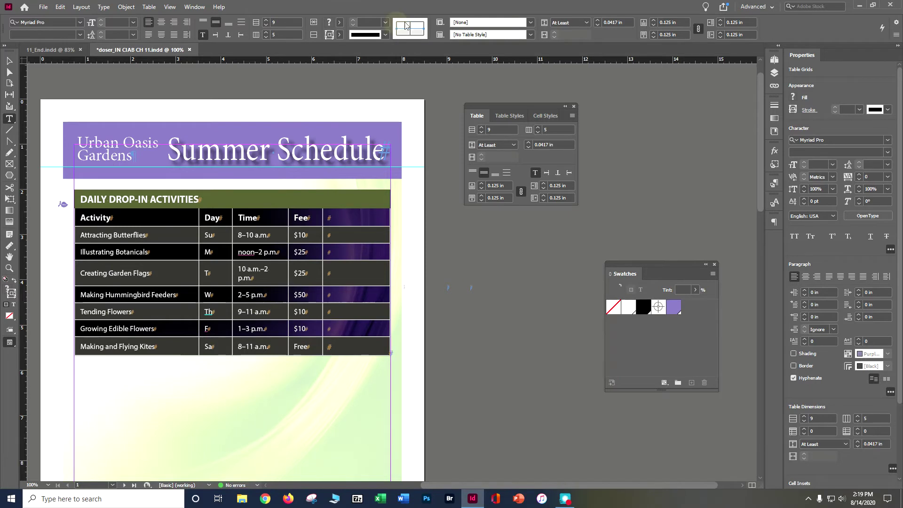
left_click(407, 28)
left_click(405, 35)
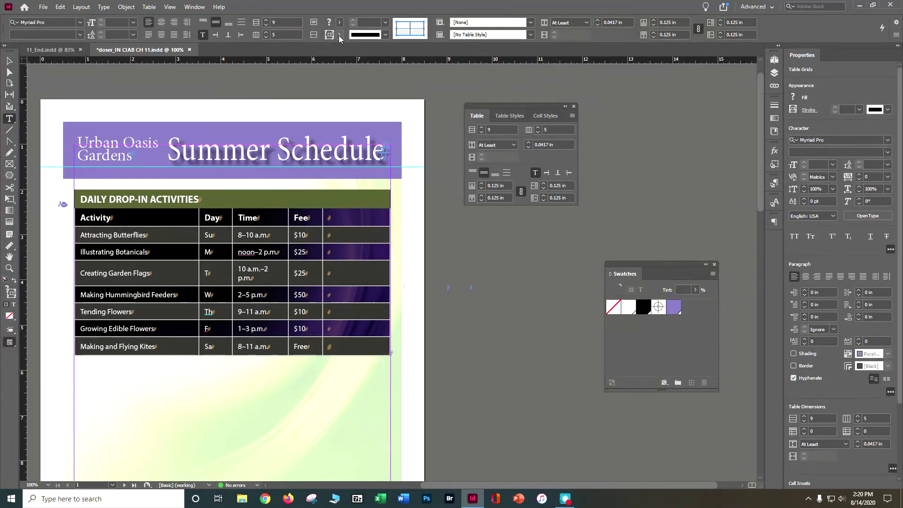
left_click(369, 22)
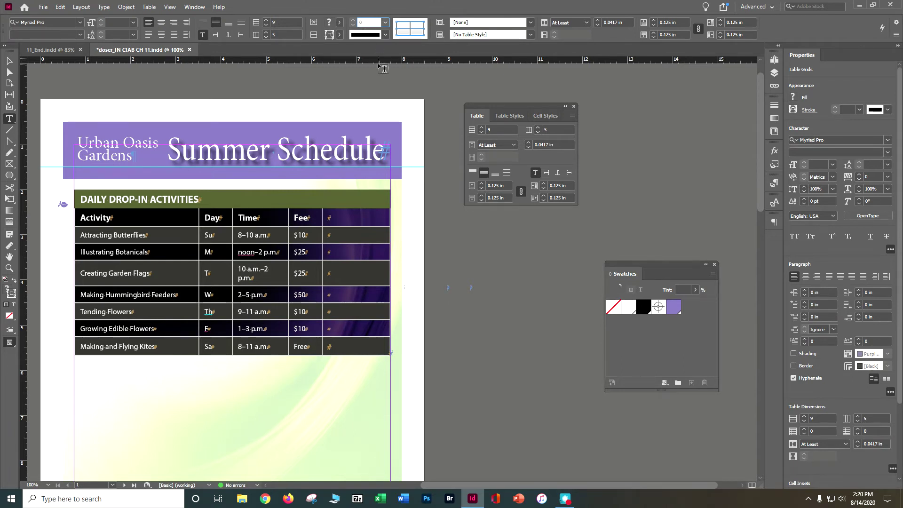
key("Tab")
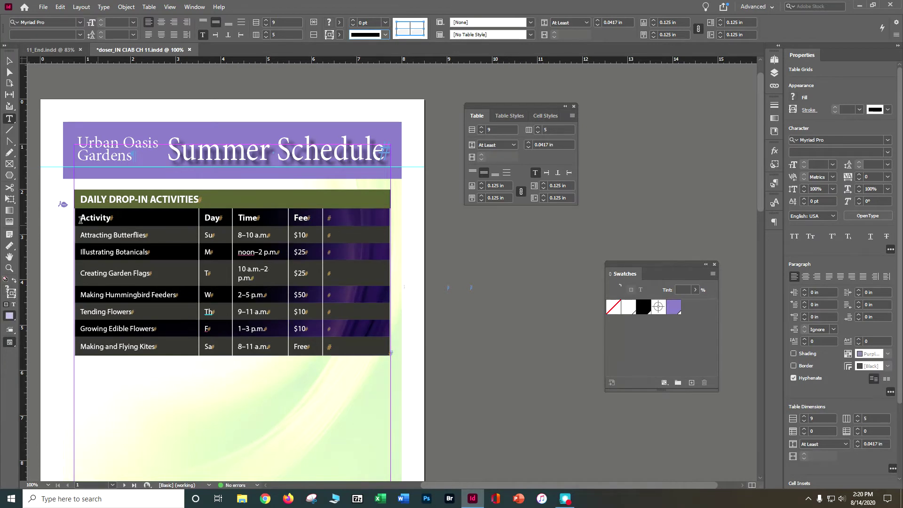
Reselect the table's row and column lines for stroking and set their stroke weight to 0.5 pt.
left_click(416, 28)
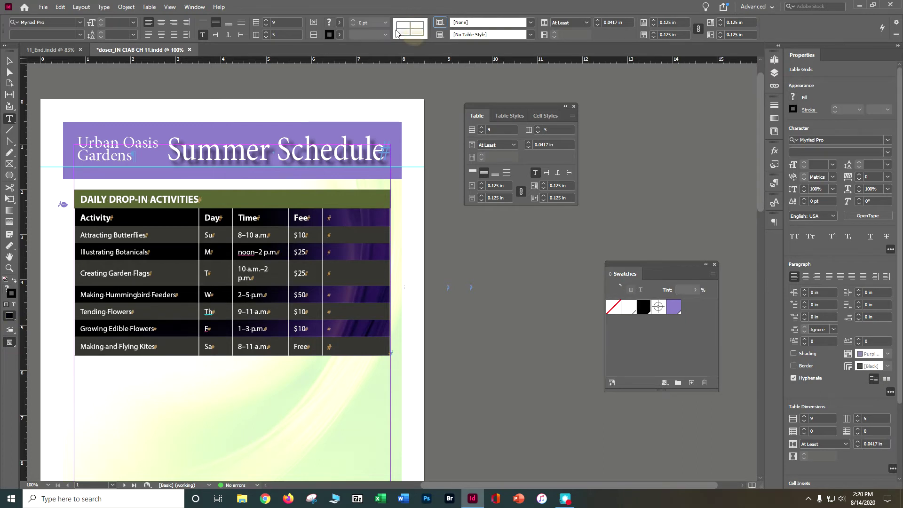
triple_click(396, 30)
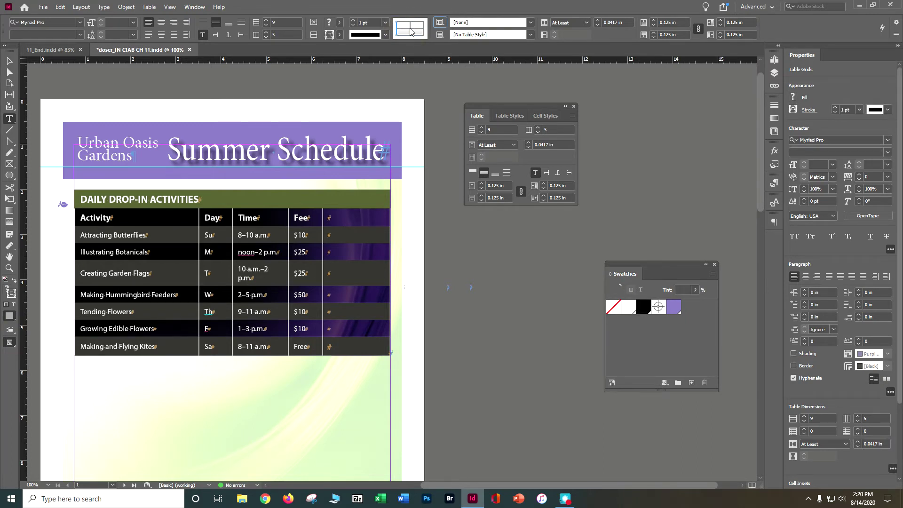
left_click(411, 31)
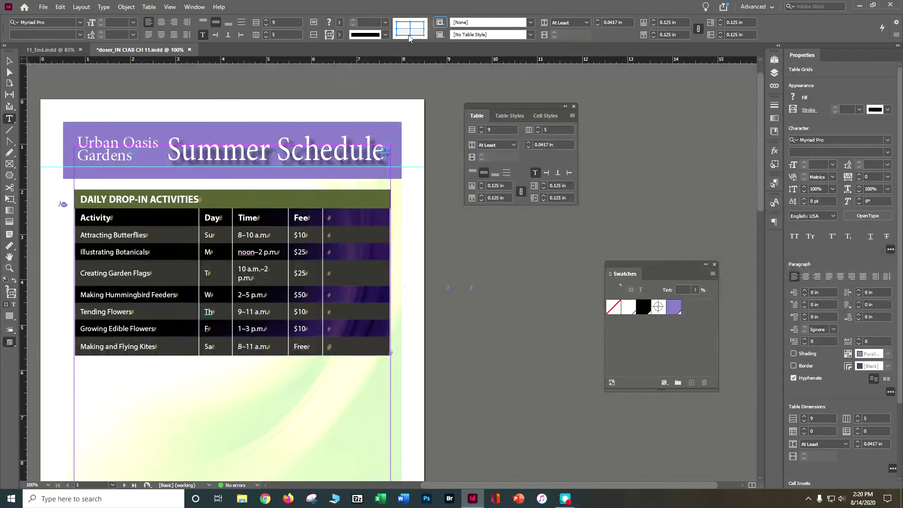
left_click(385, 22)
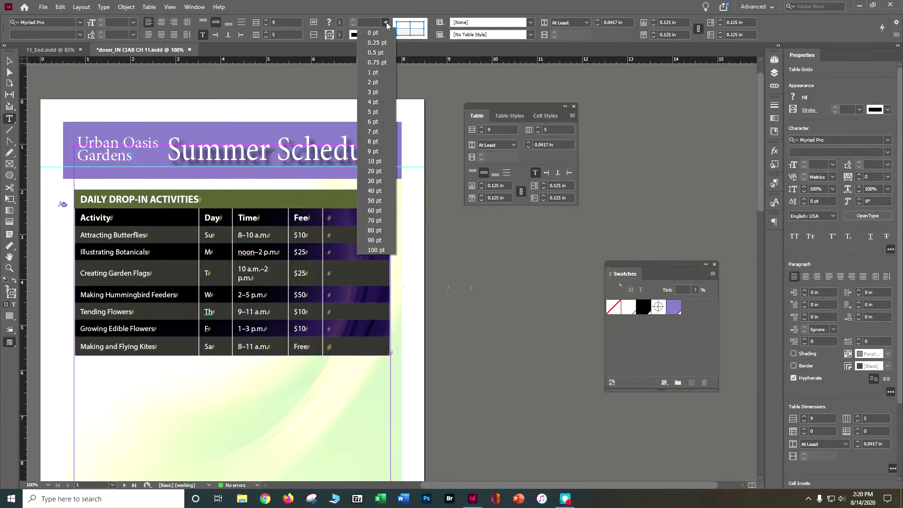
left_click(374, 52)
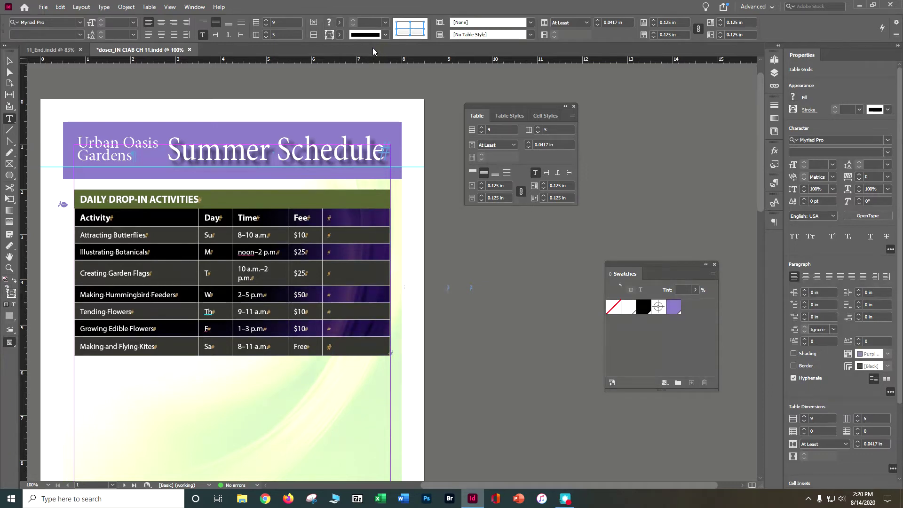
Deselect the table and save the document.
left_click(60, 7)
left_click(91, 164)
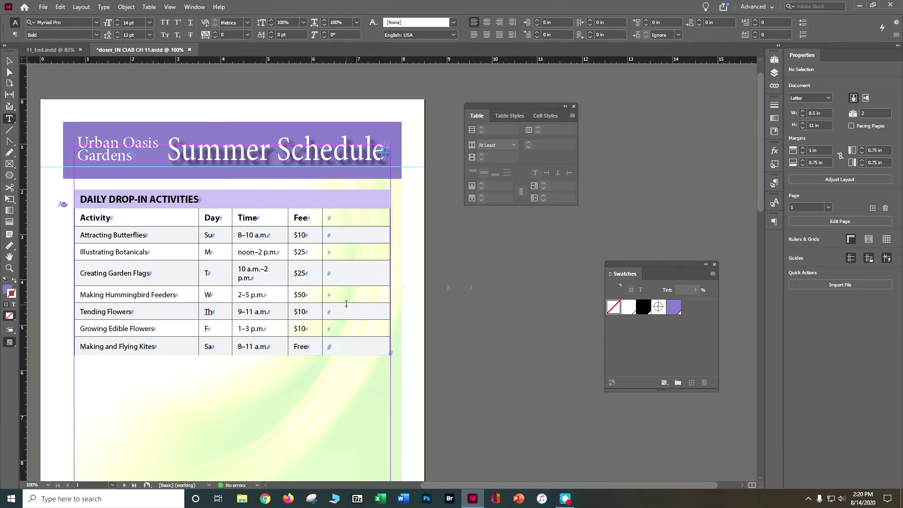
key("ctrl+s")
Select the whole activity table and set its table border weight to 0.5 pt.
left_click(136, 236)
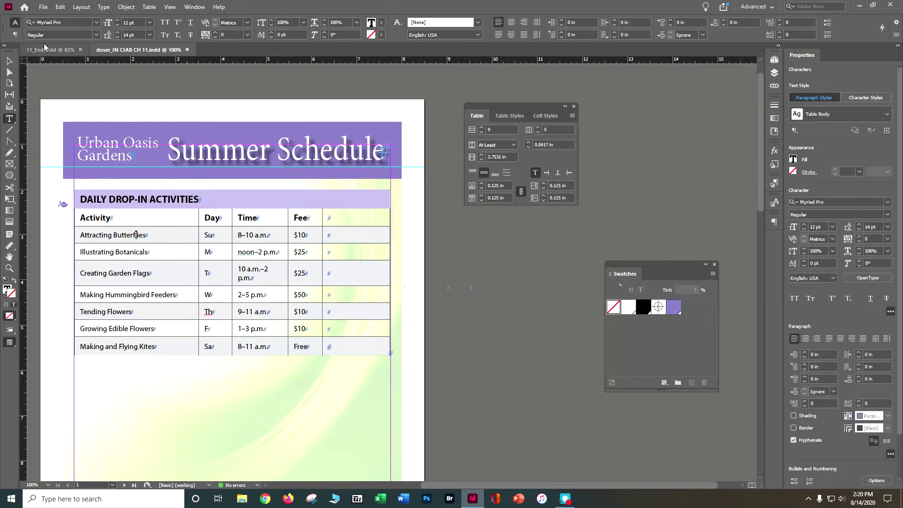
left_click(149, 7)
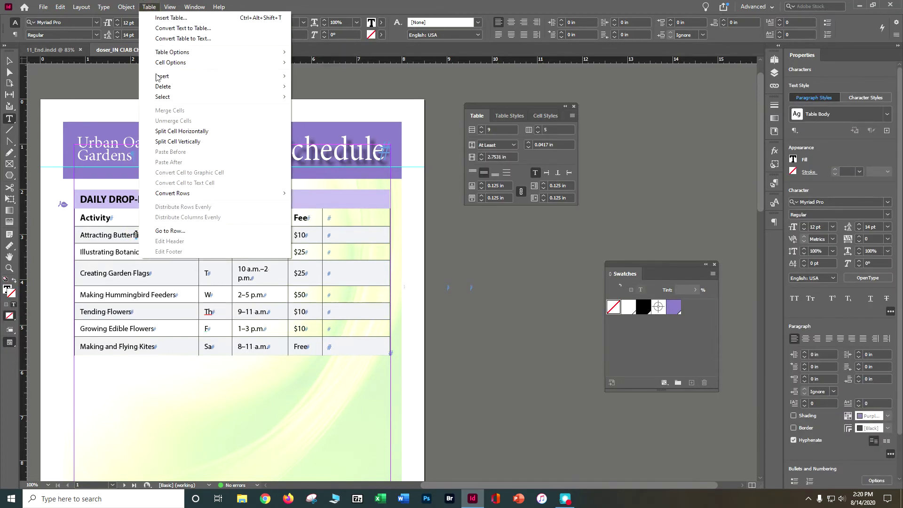
mouse_move(263, 97)
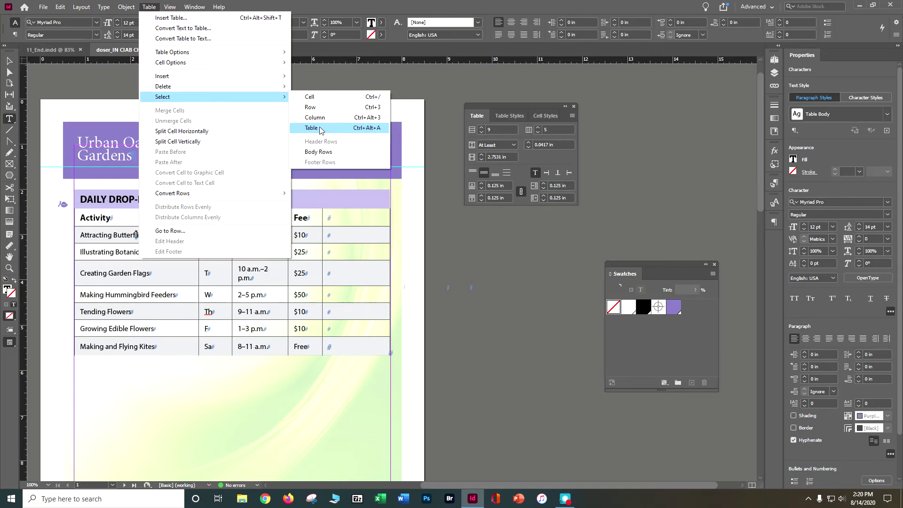
left_click(312, 128)
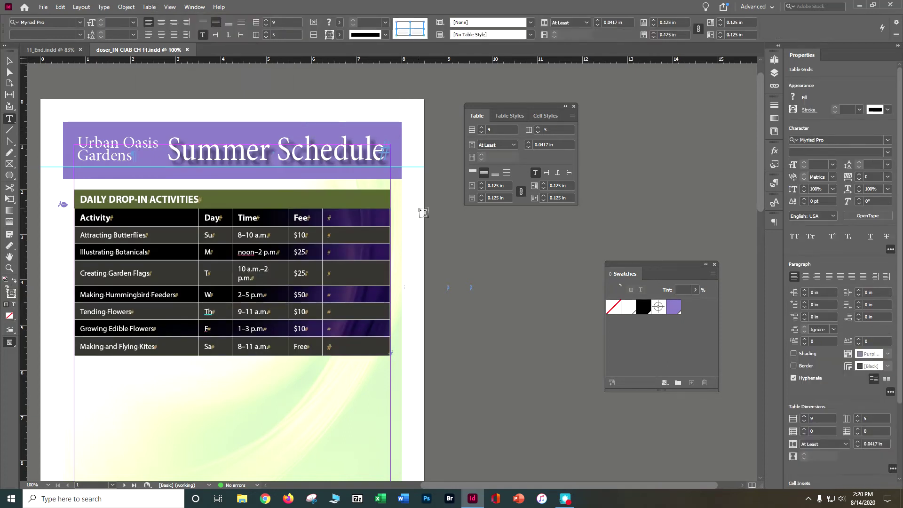
left_click(148, 8)
mouse_move(168, 57)
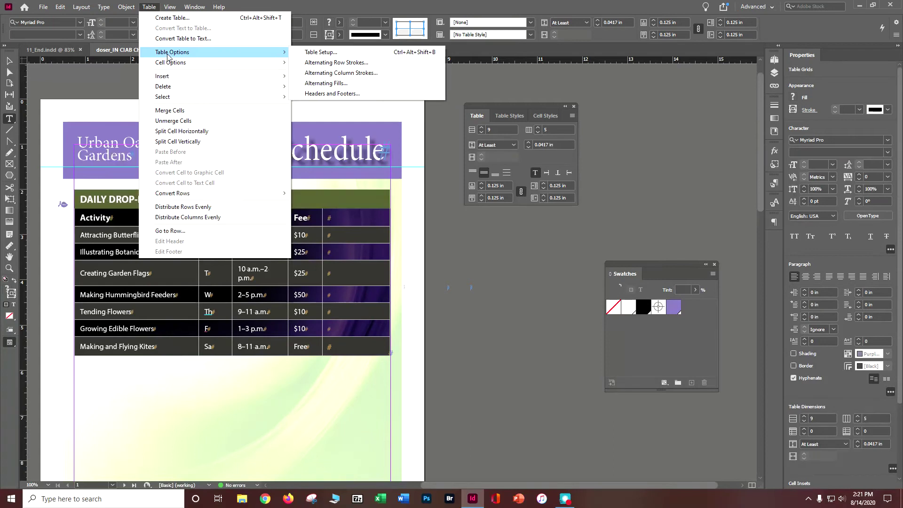
left_click(311, 51)
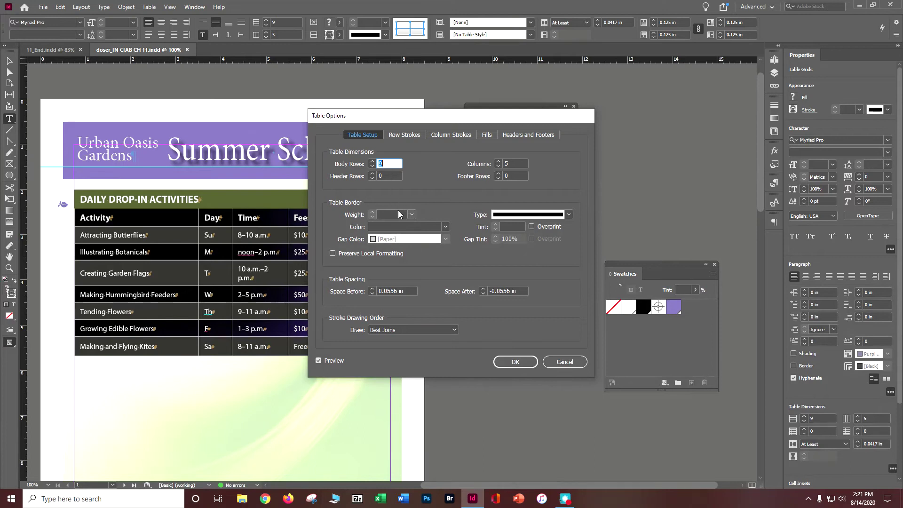
left_click(411, 214)
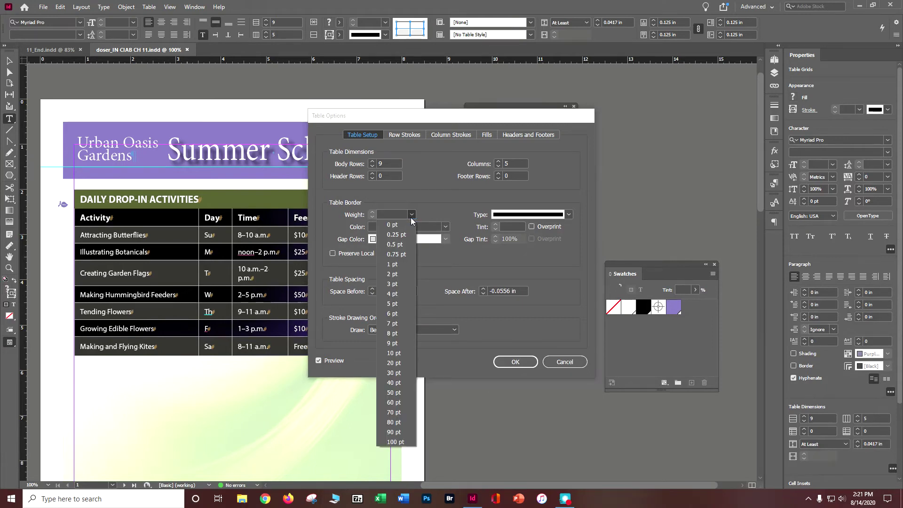
left_click(399, 245)
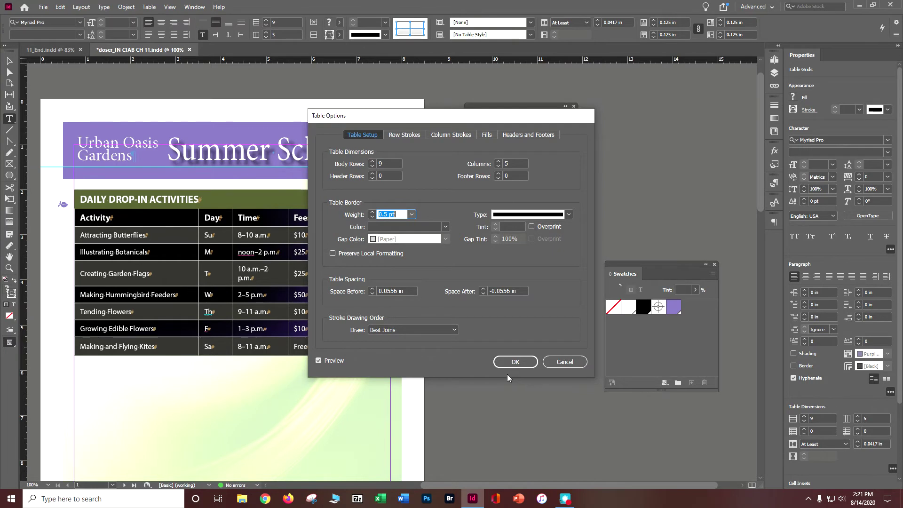
left_click(516, 362)
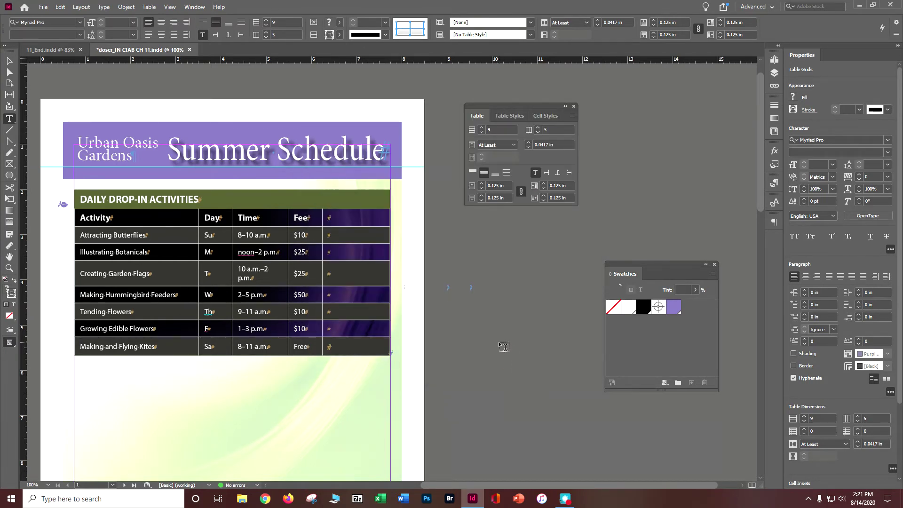
Deselect the table and check the page in Preview mode, returning to the normal editing view.
left_click(63, 6)
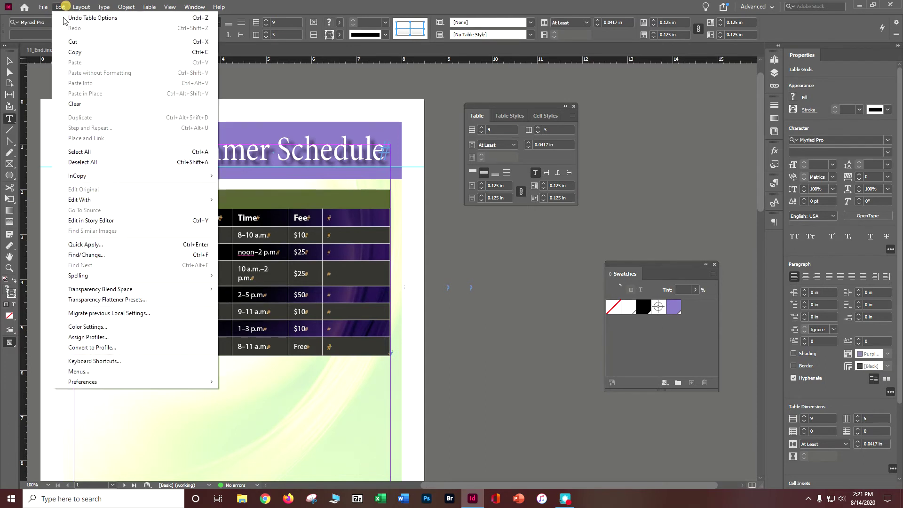
left_click(133, 163)
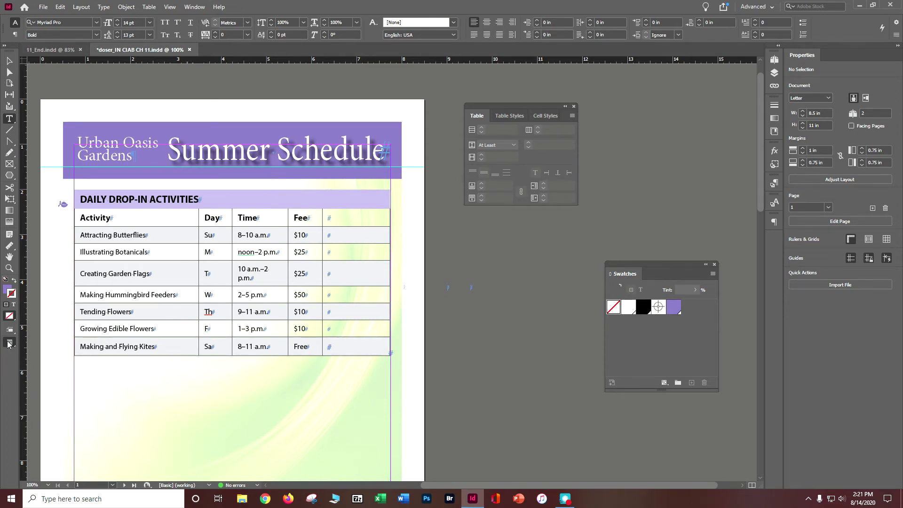
left_click_drag(8, 342, 28, 366)
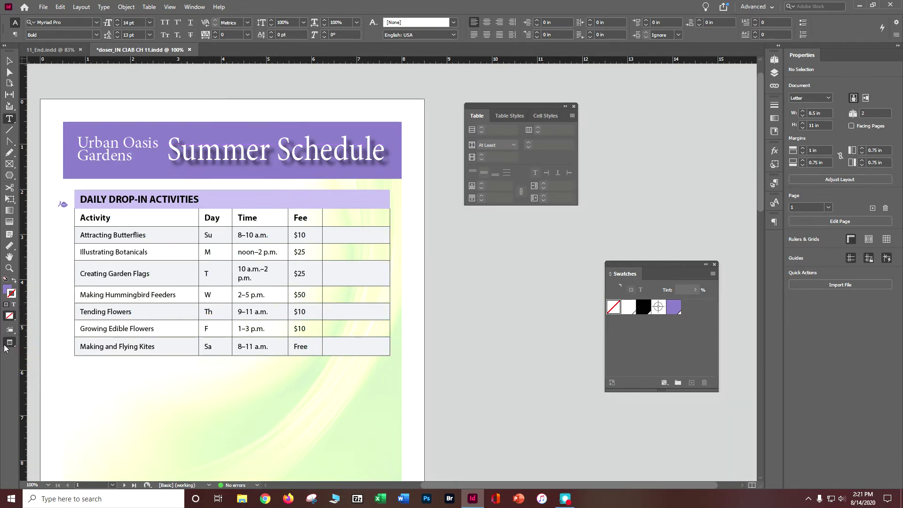
left_click_drag(6, 346, 27, 358)
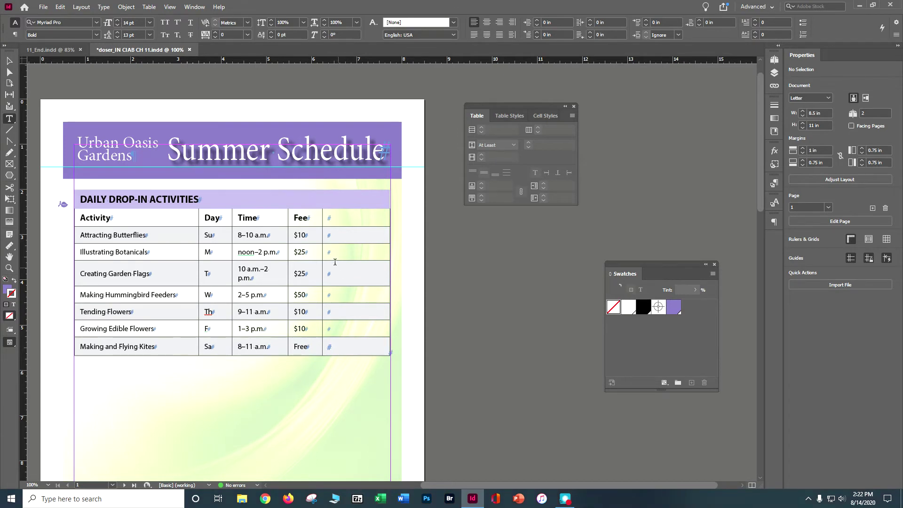
Convert the empty last-column cell in the Attracting Butterflies row to a graphic cell.
left_click(338, 236)
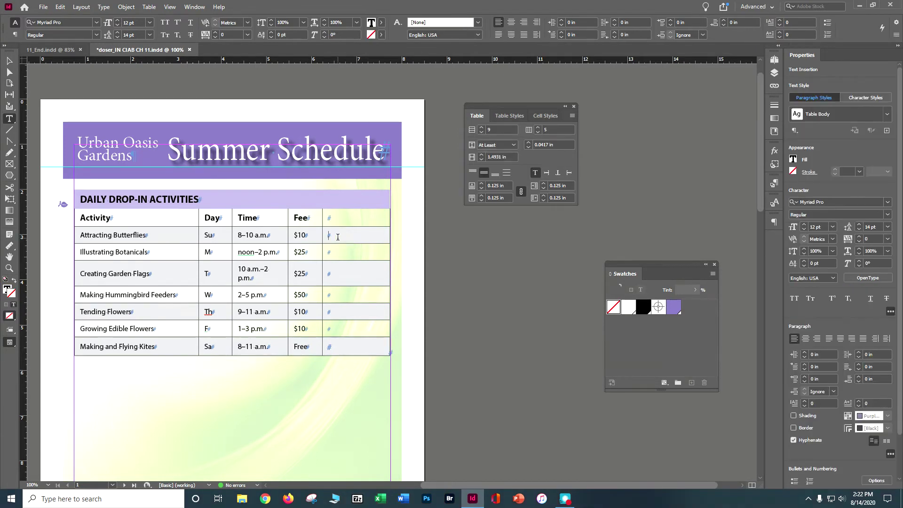
left_click(149, 6)
mouse_move(172, 97)
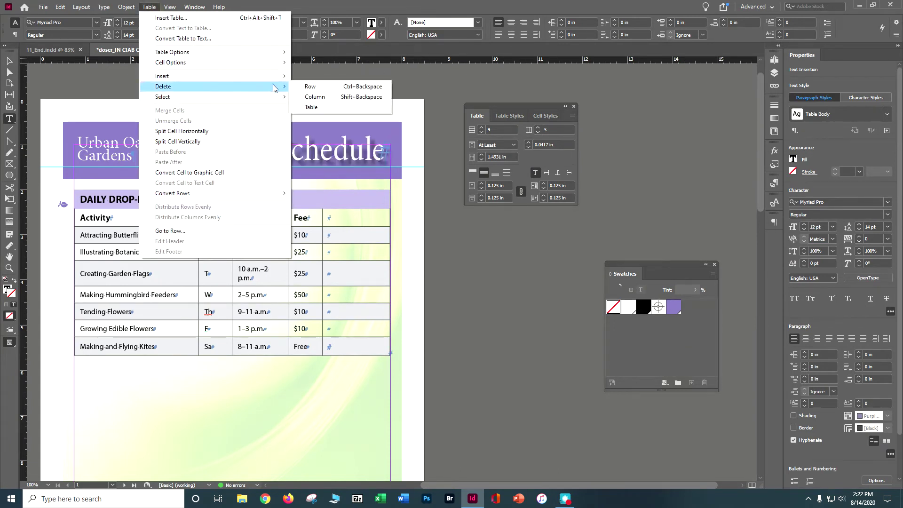
left_click(309, 97)
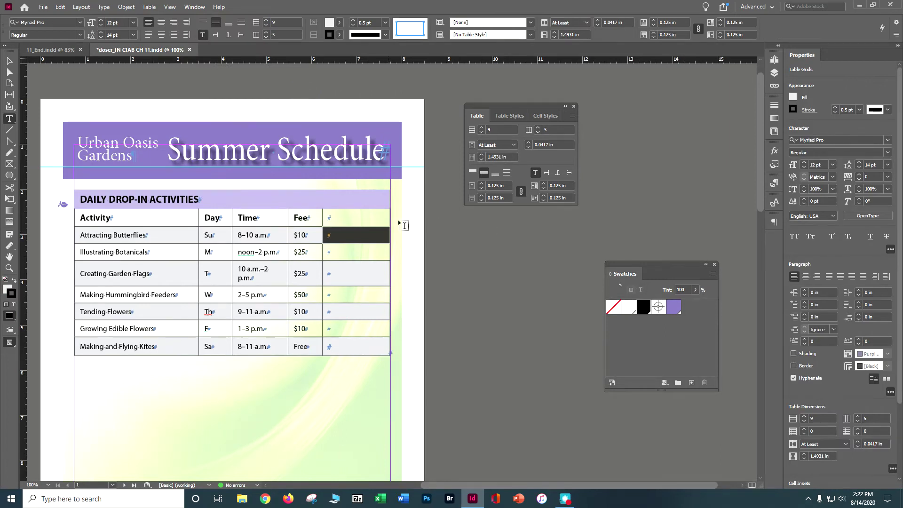
left_click(149, 7)
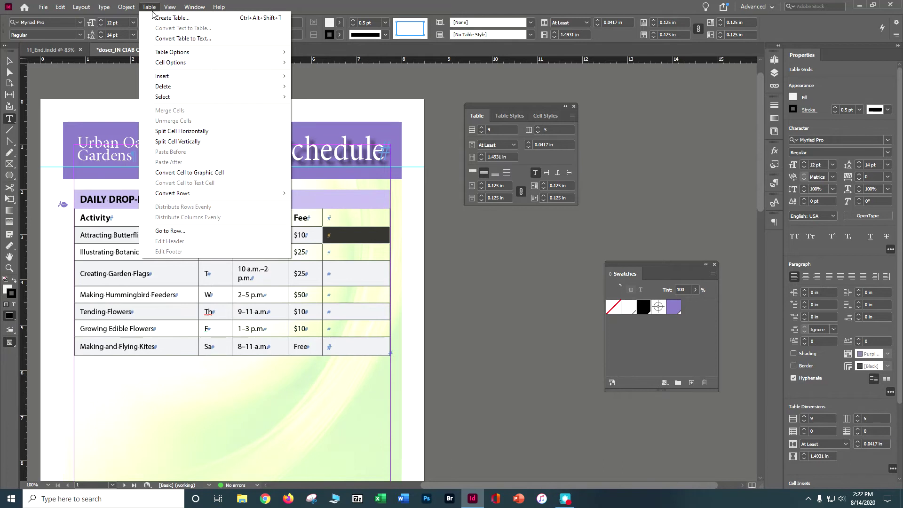
left_click(195, 174)
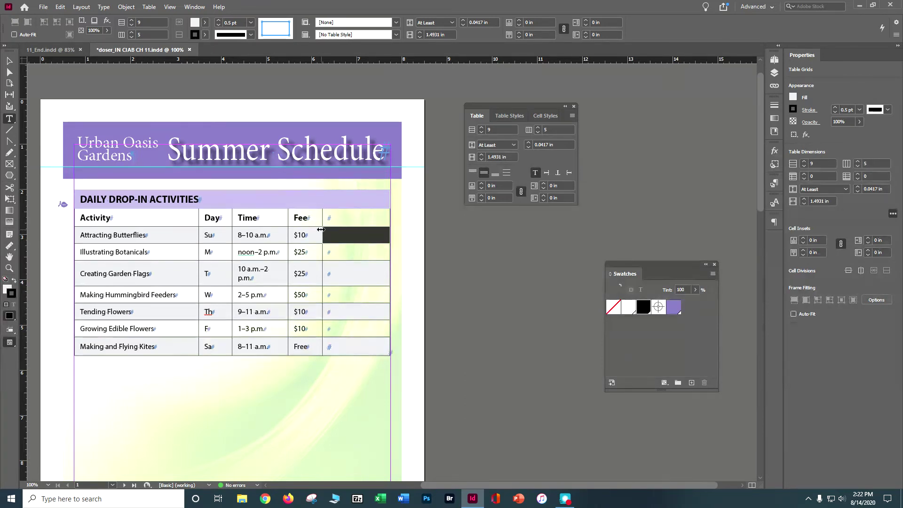
Set the Attracting Butterflies graphic cell's insets to 0.0625 in on all sides with preview enabled.
left_click(148, 6)
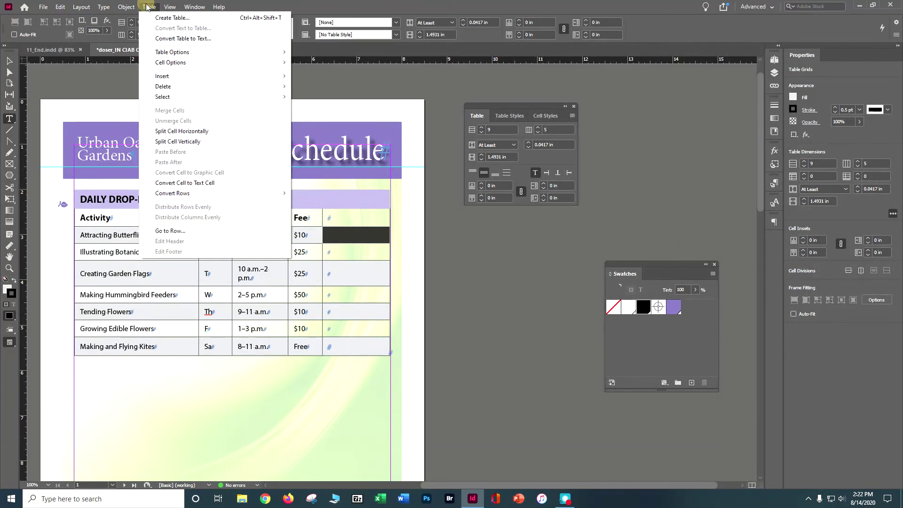
mouse_move(178, 66)
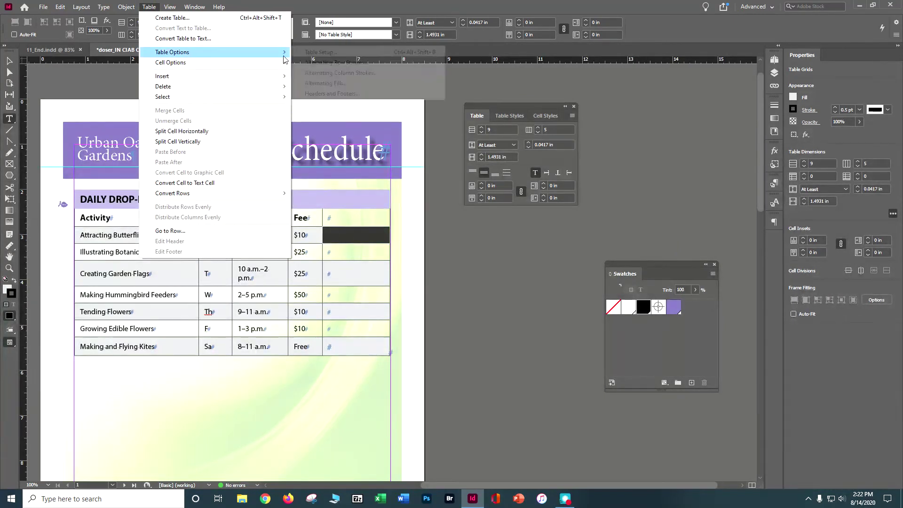
left_click(314, 73)
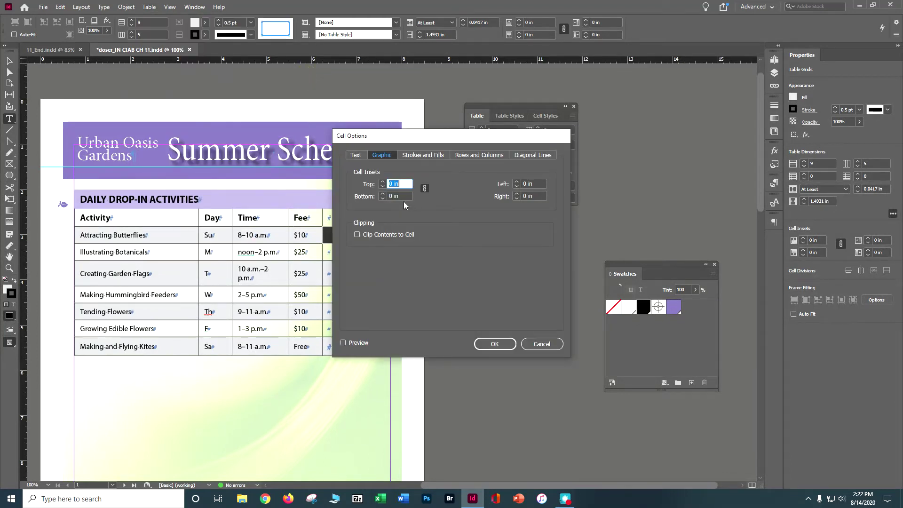
left_click(343, 343)
left_click(382, 183)
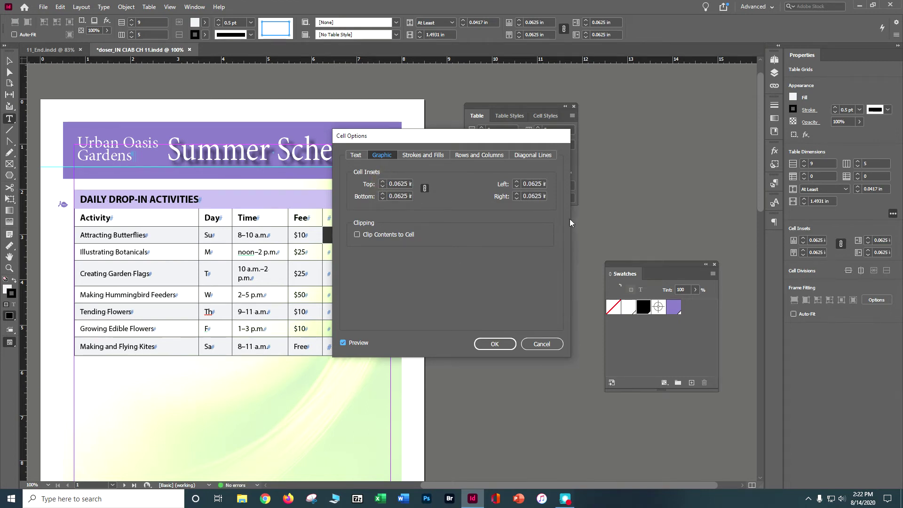
left_click(488, 347)
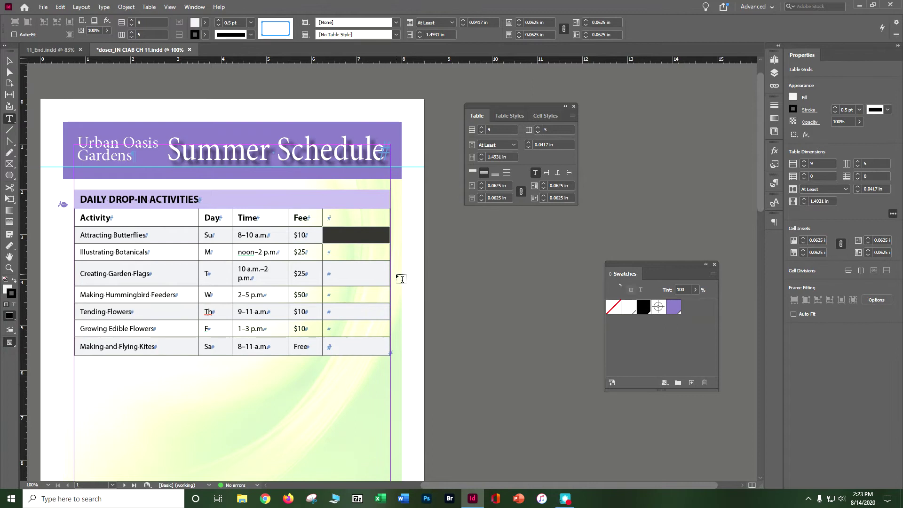
Convert the empty last-column cell in the Creating Garden Flags row to a graphic cell.
left_click(344, 284)
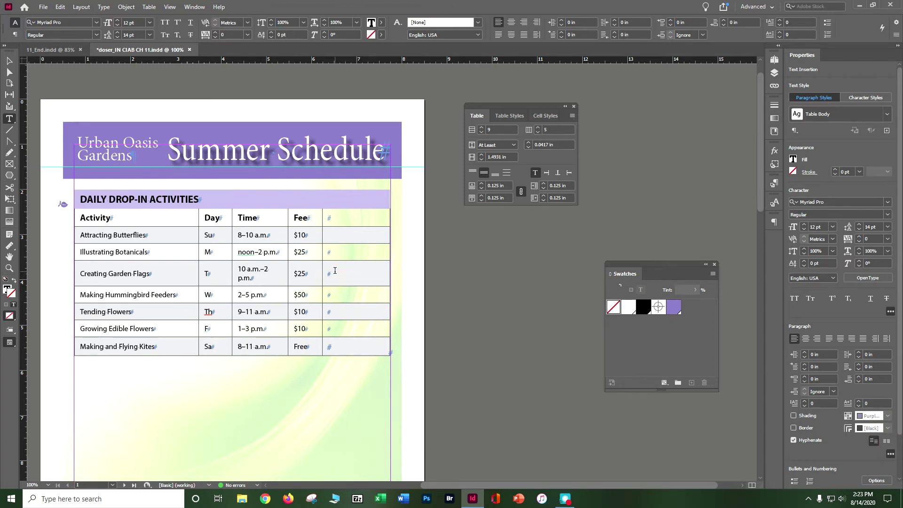
right_click(332, 273)
key("Escape")
key("Escape")
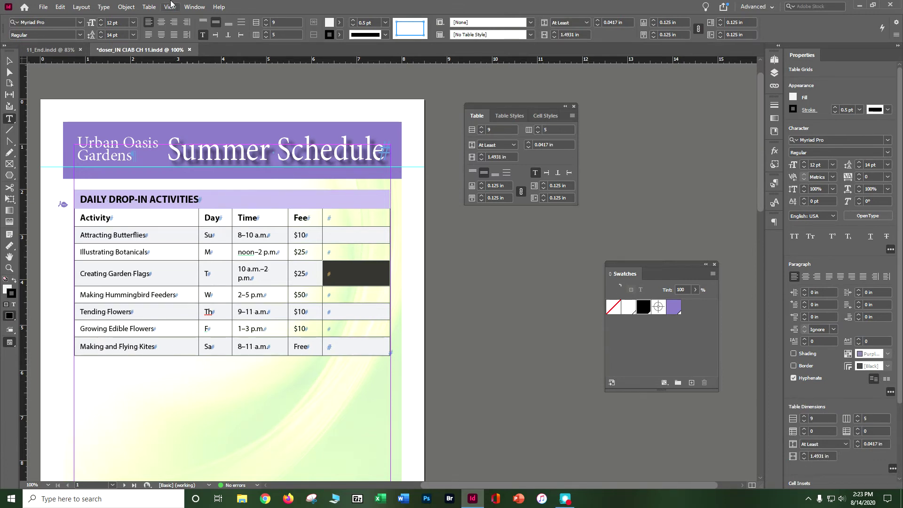
left_click(192, 7)
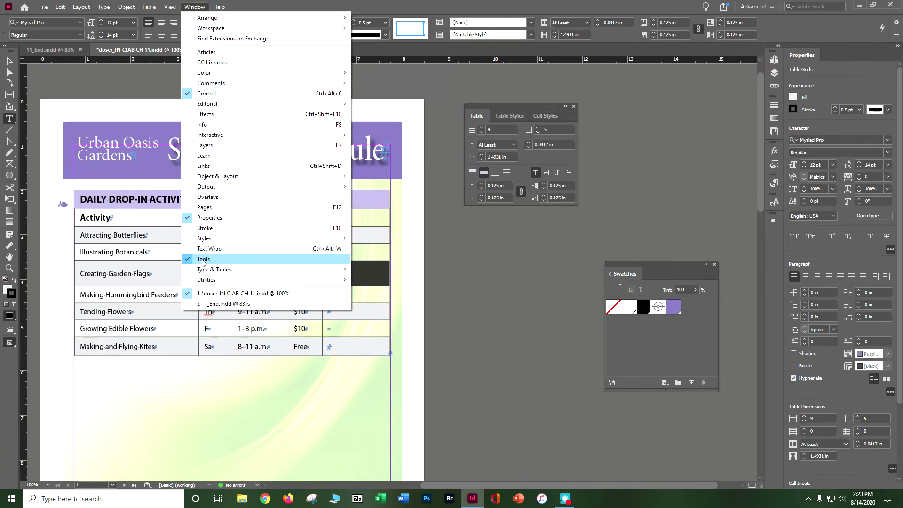
mouse_move(206, 267)
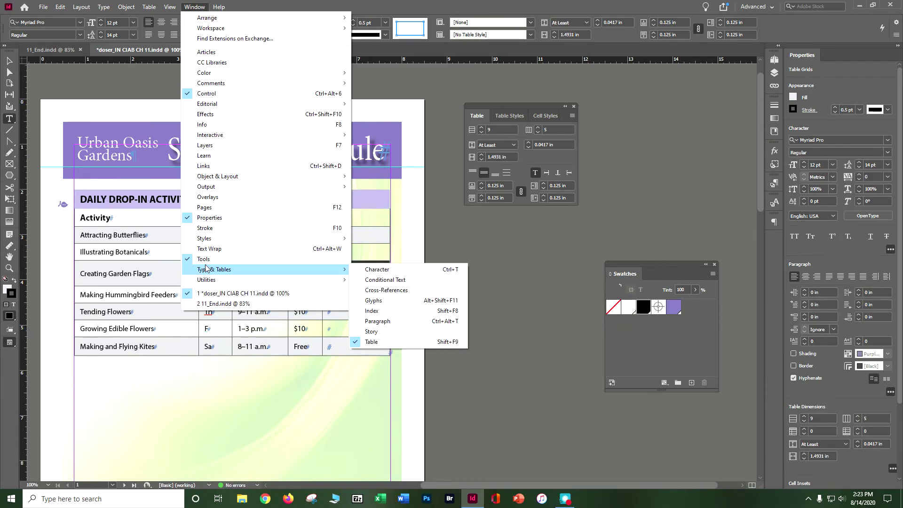
left_click(481, 118)
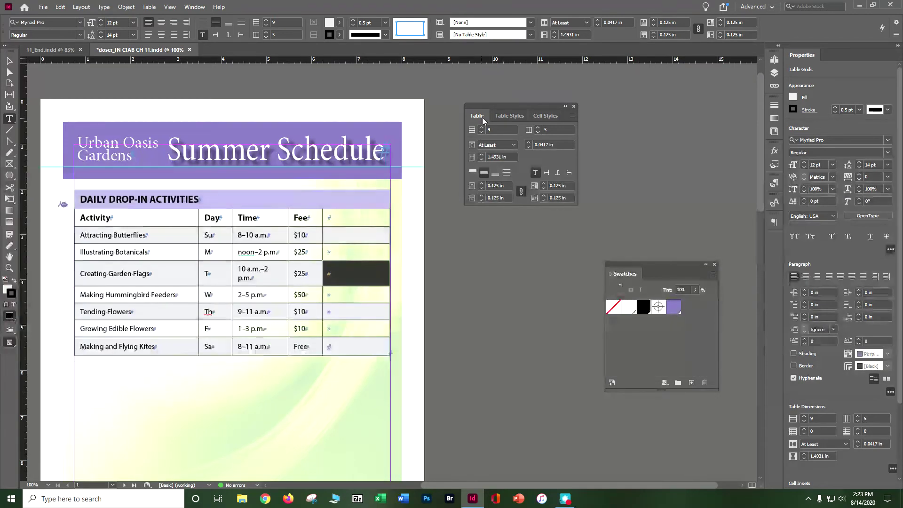
left_click(571, 116)
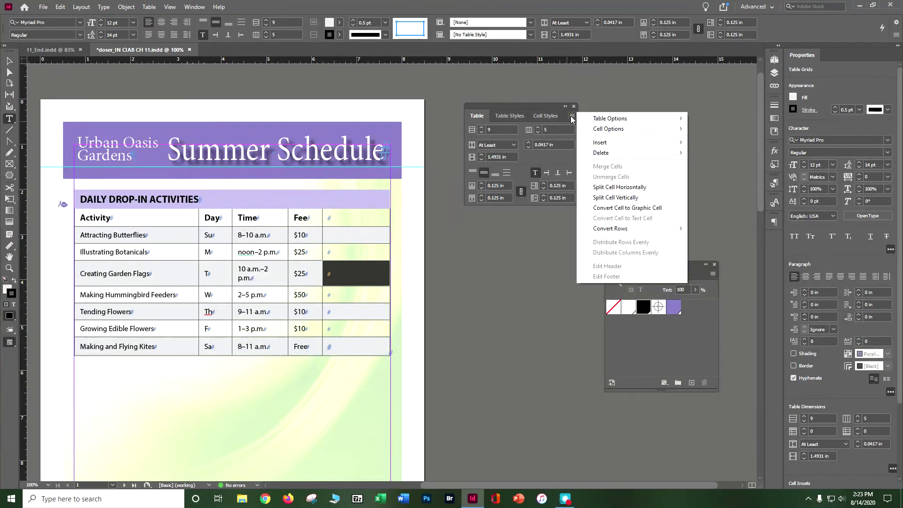
left_click(616, 208)
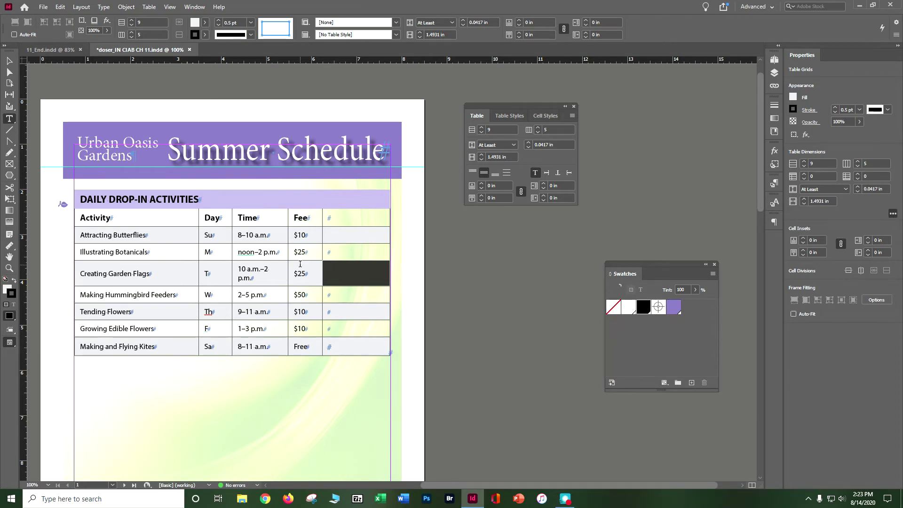
Try to place Butterfly.jpg from the inner Lesson11 folder at the last-column cell of the Attracting Butterflies row.
left_click(346, 237)
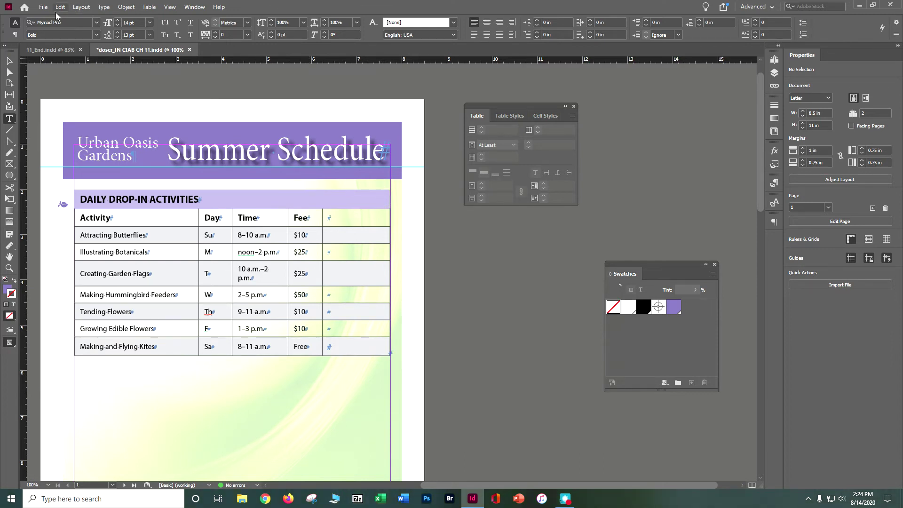
left_click(43, 7)
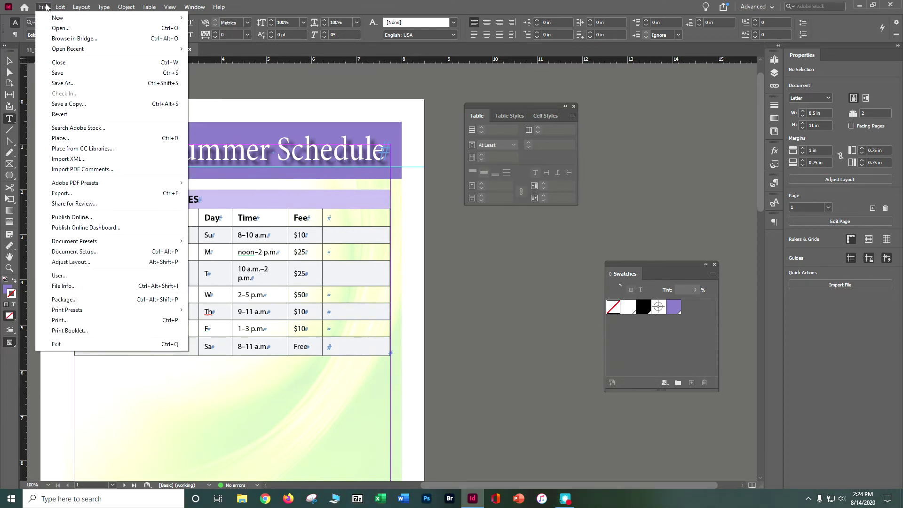
left_click(68, 138)
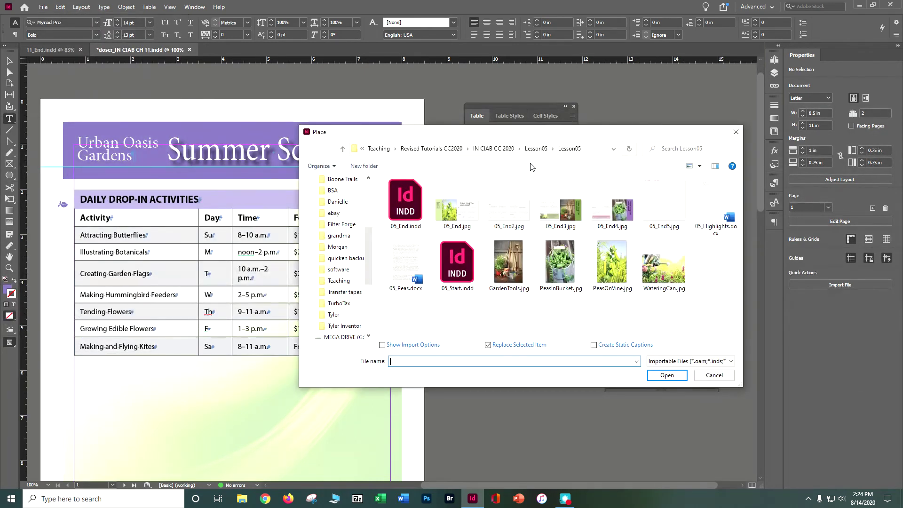
left_click(501, 149)
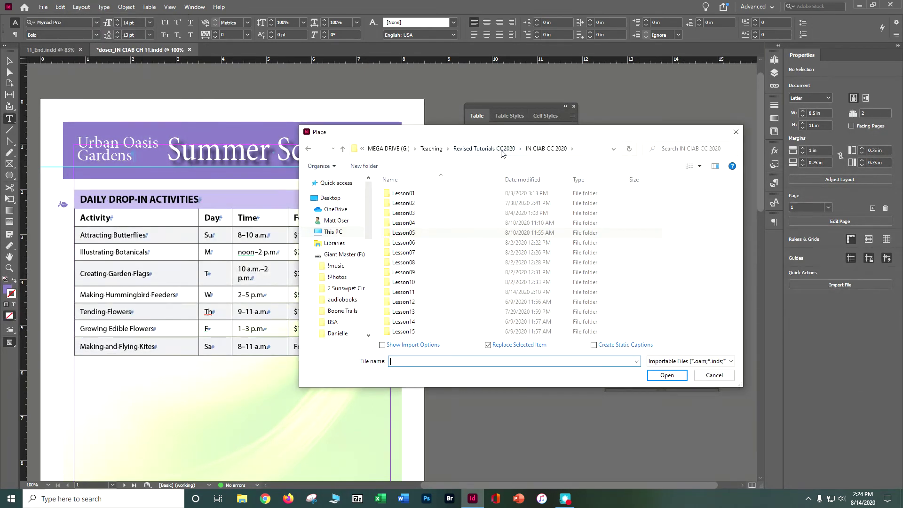
double_click(404, 292)
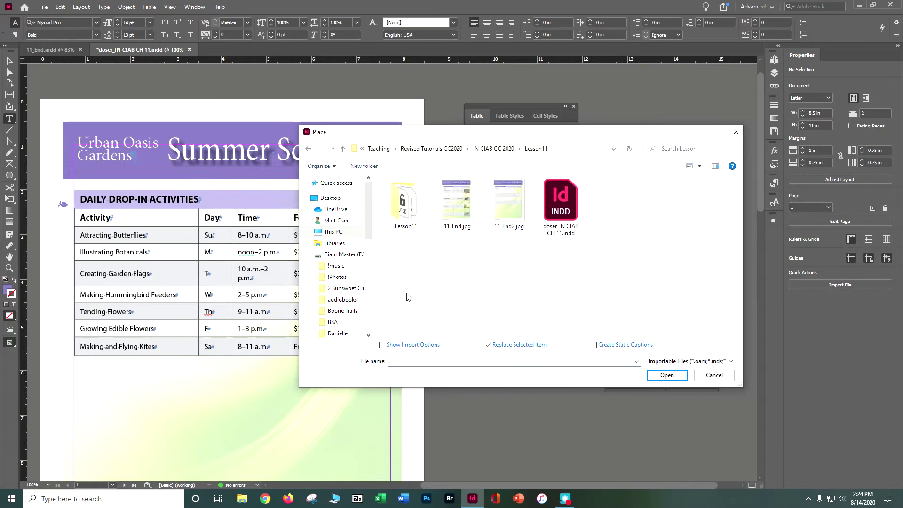
double_click(402, 211)
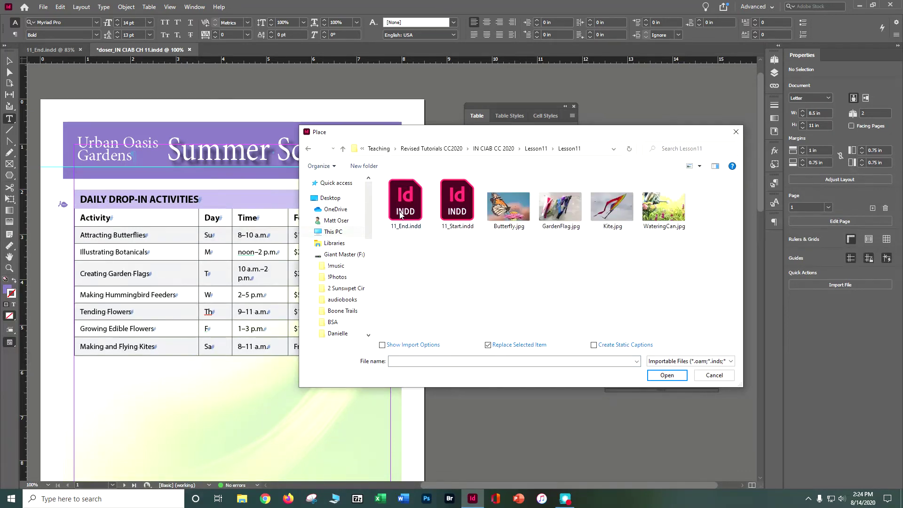
left_click(503, 213)
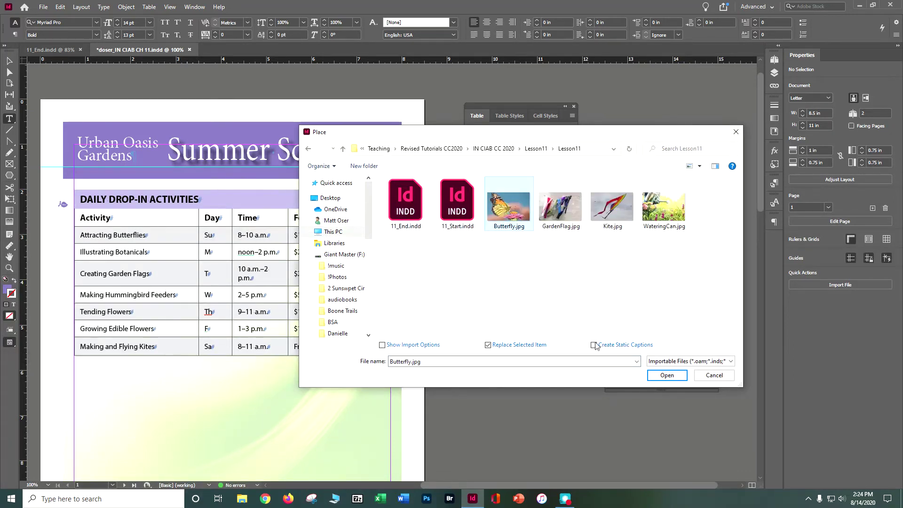
left_click(663, 375)
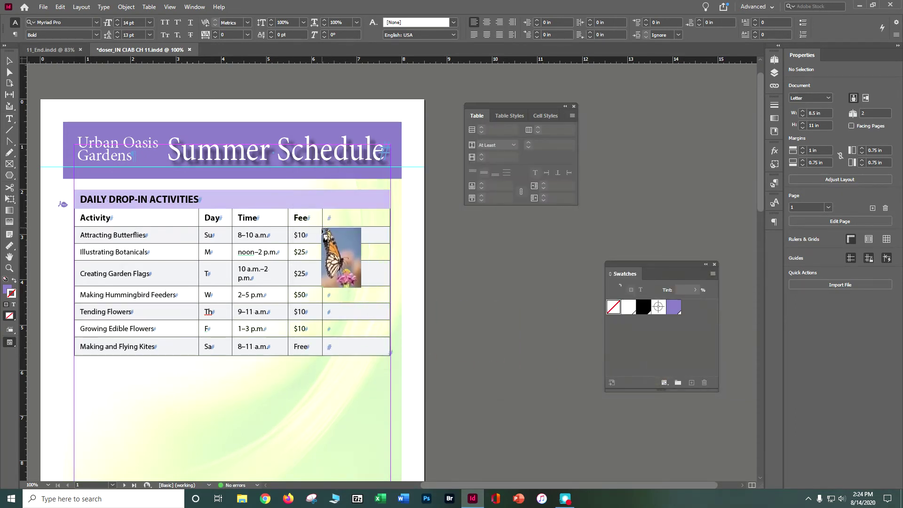
left_click(326, 235)
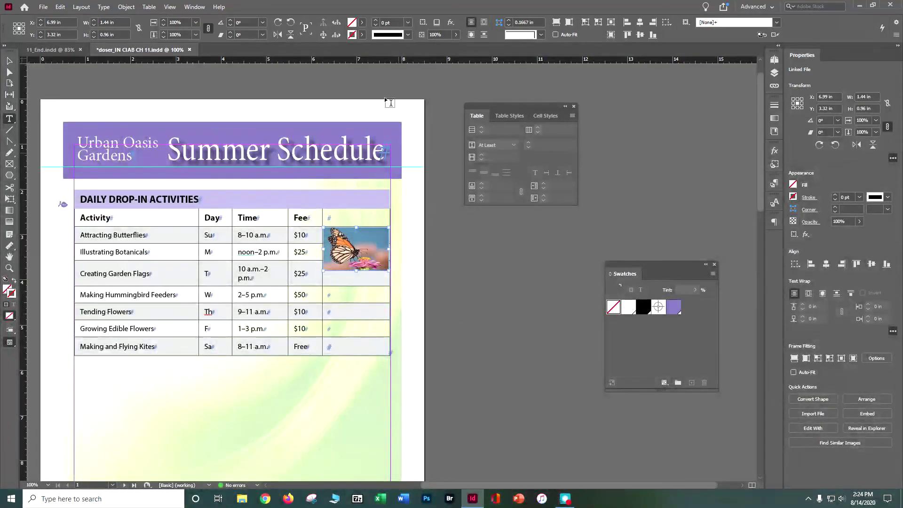
Try Fit Content to Frame on the placed butterfly image, and undo its placement.
left_click(126, 7)
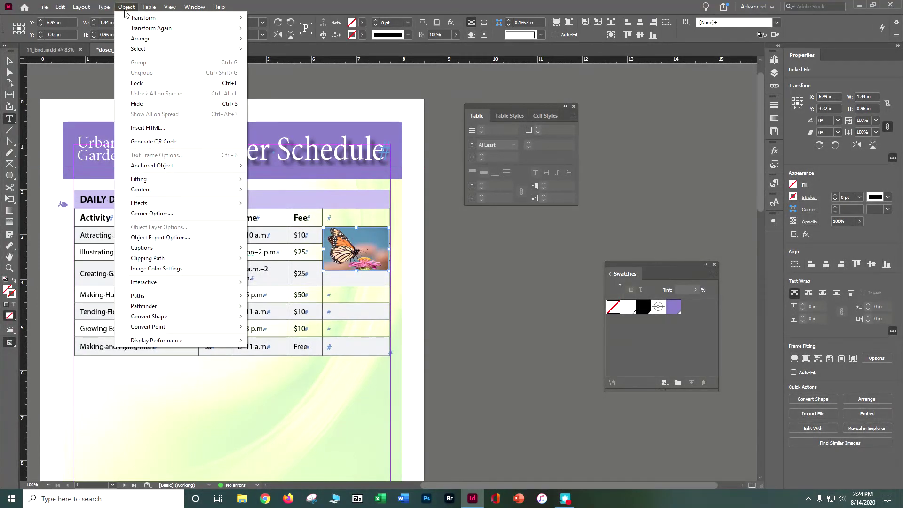
mouse_move(146, 182)
mouse_move(237, 167)
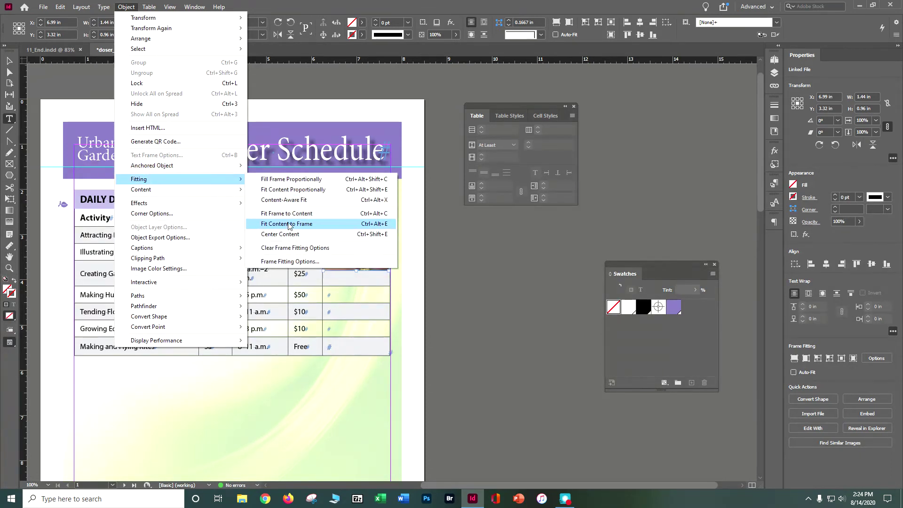
left_click(291, 221)
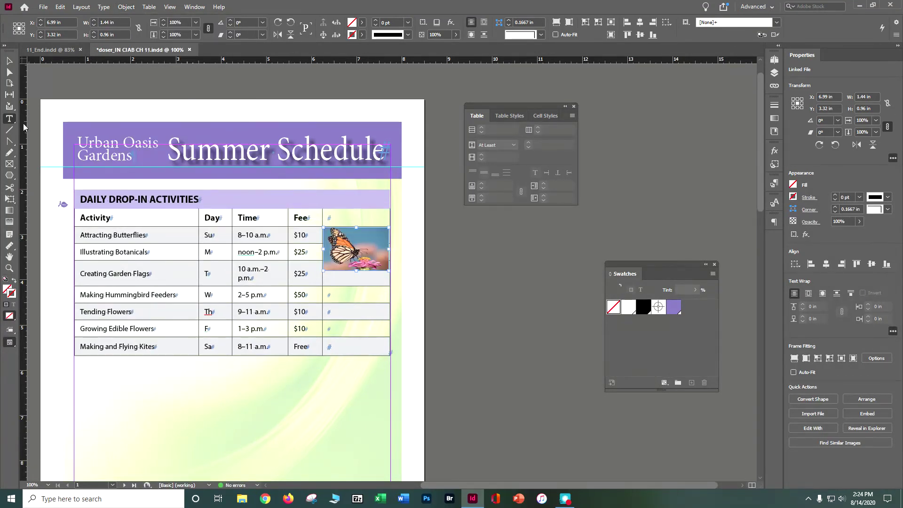
left_click(10, 71)
key("ctrl+x")
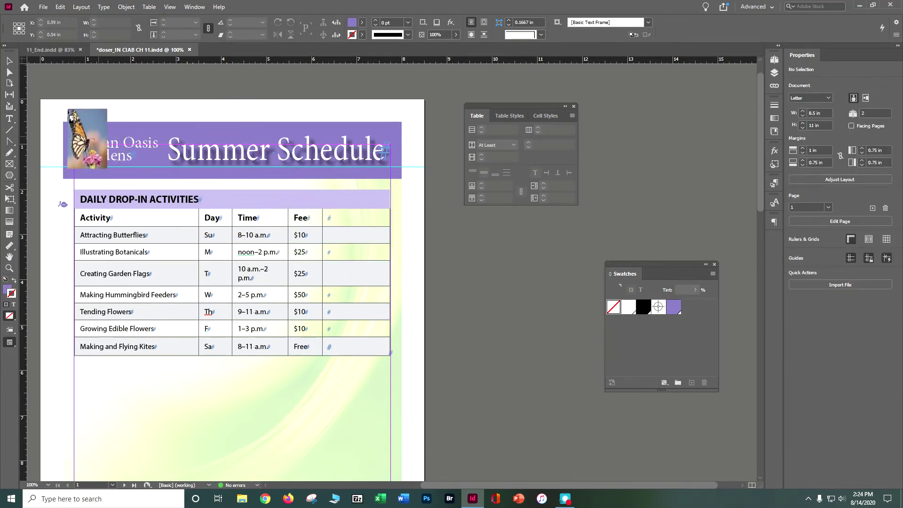
Try again with the Type tool to place Butterfly.jpg over the Attracting Butterflies row's last cell.
left_click(10, 118)
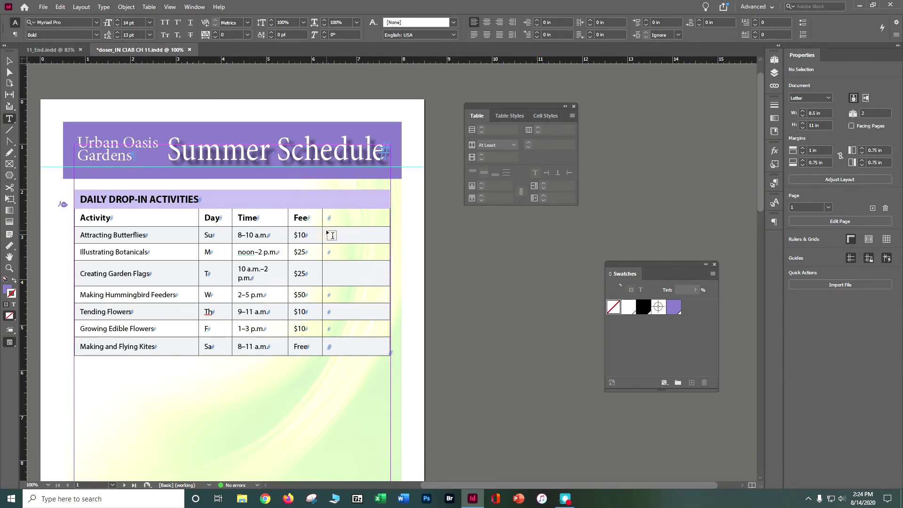
left_click(43, 6)
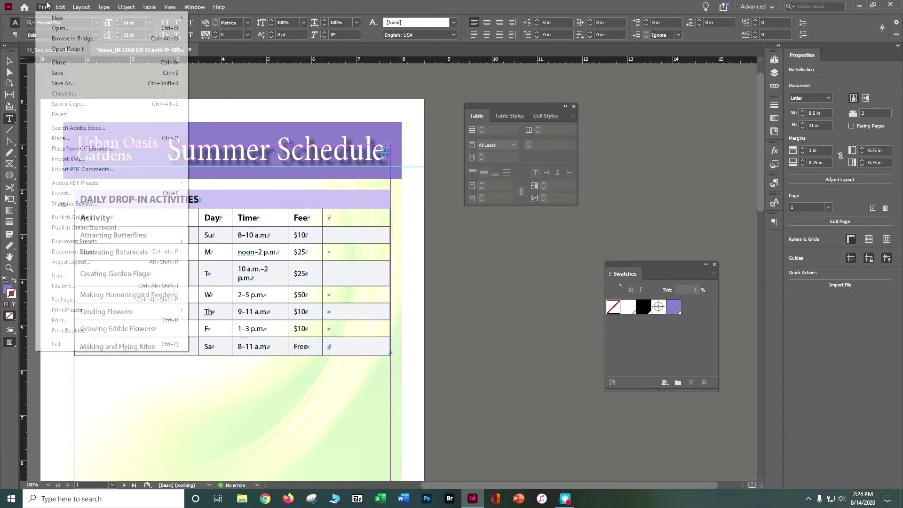
left_click(65, 138)
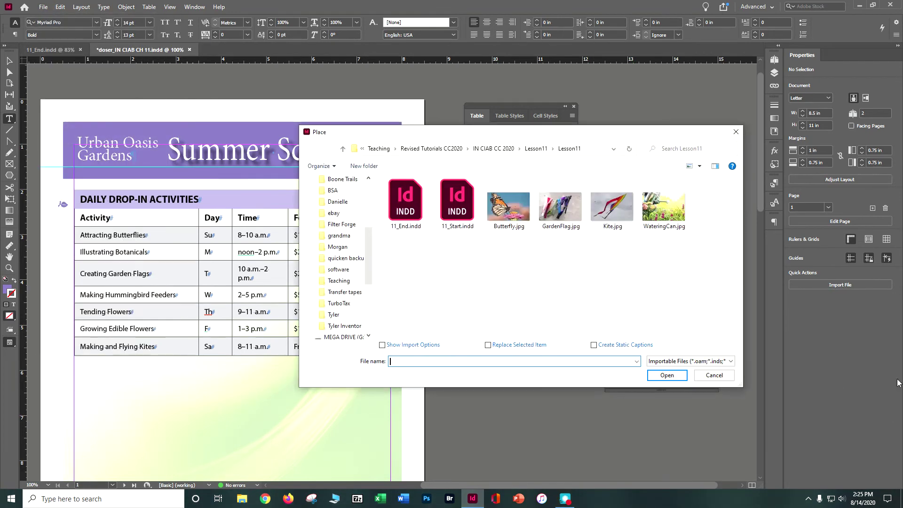
left_click(508, 207)
left_click(667, 375)
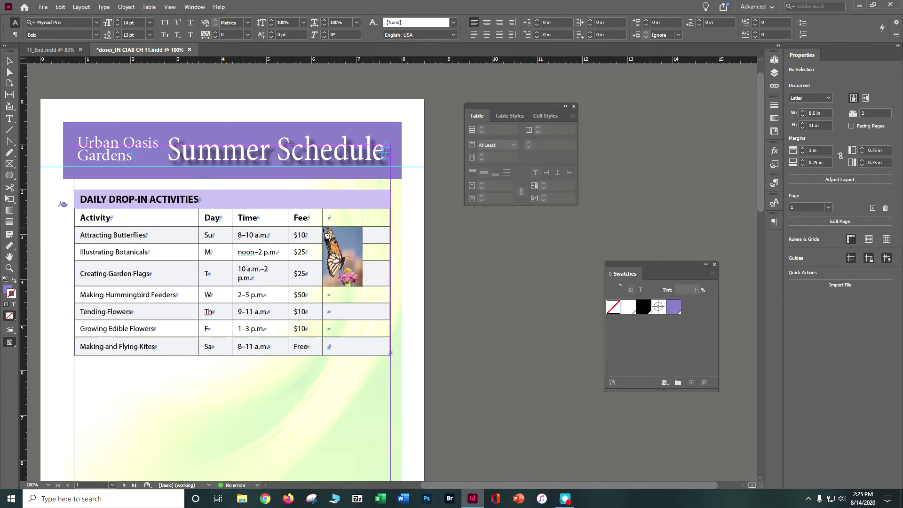
left_click(326, 234)
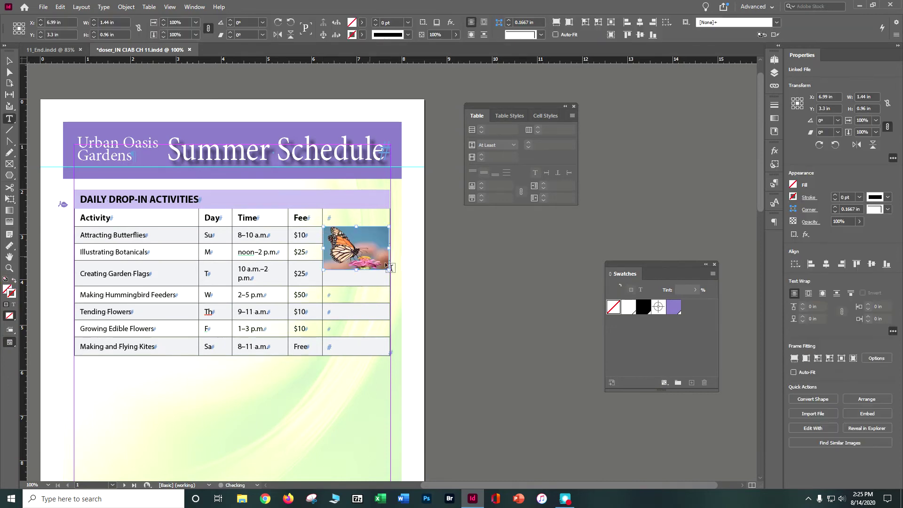
Try placing Butterfly.jpg in the last cell of the Making and Flying Kites row, and undo that placement.
left_click(43, 7)
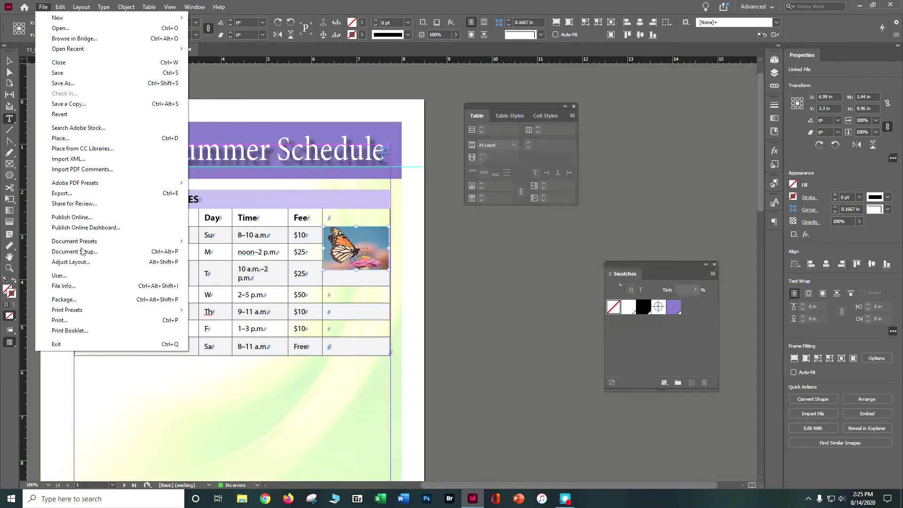
left_click(94, 139)
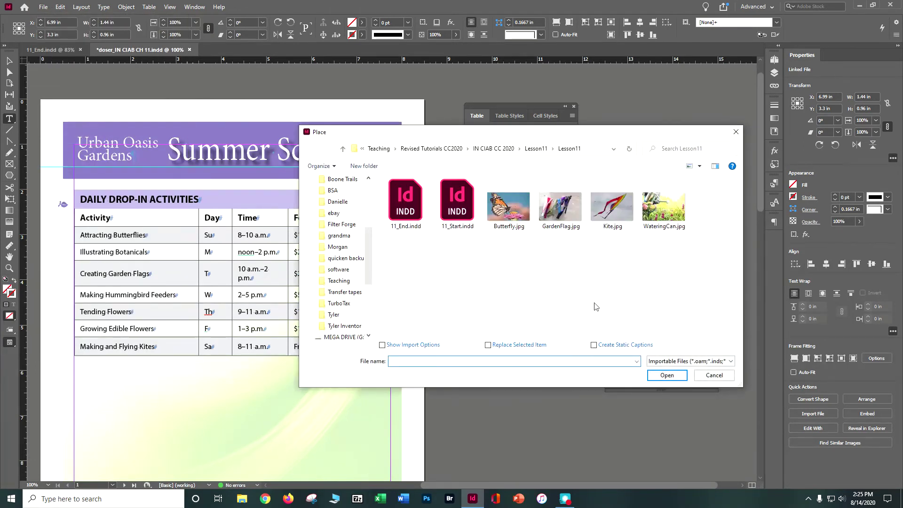
left_click(504, 223)
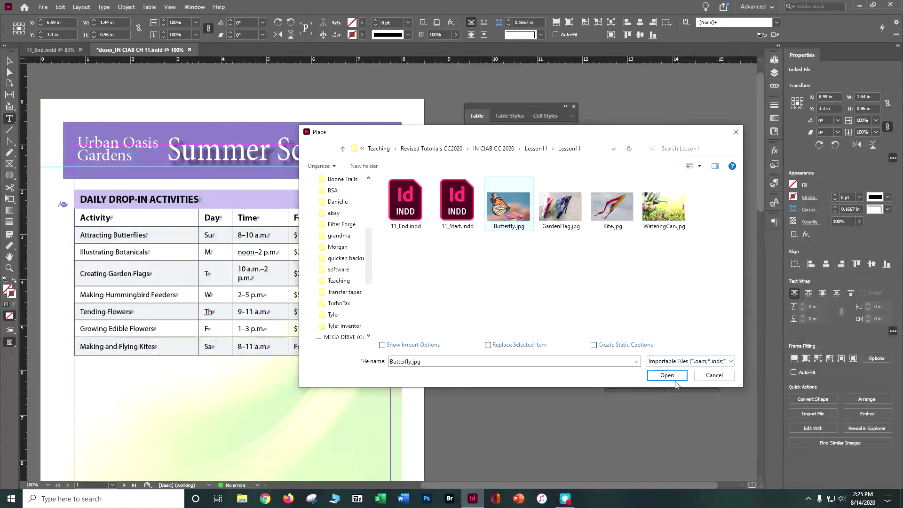
left_click(666, 379)
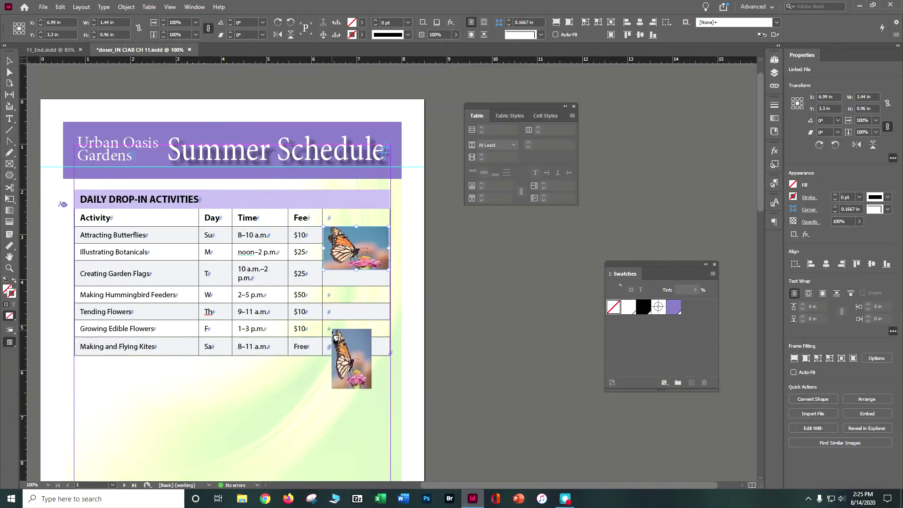
left_click(329, 347)
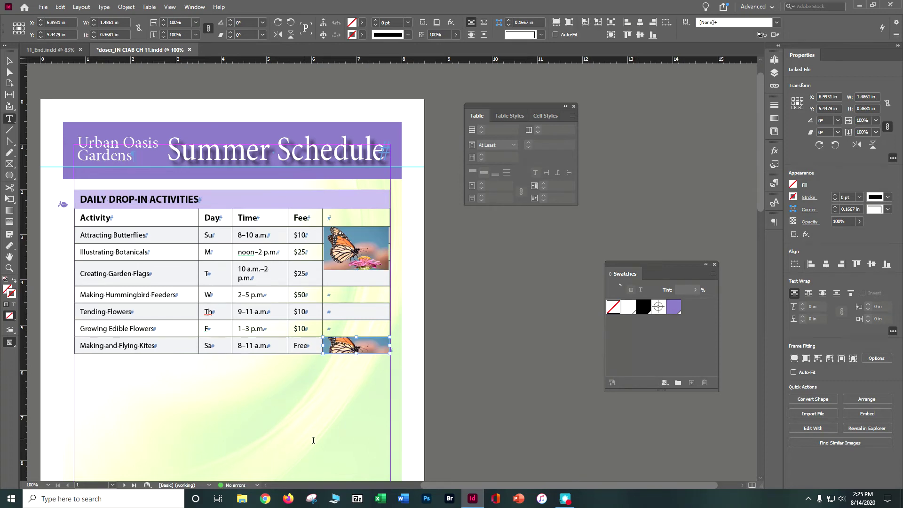
key("ctrl+z")
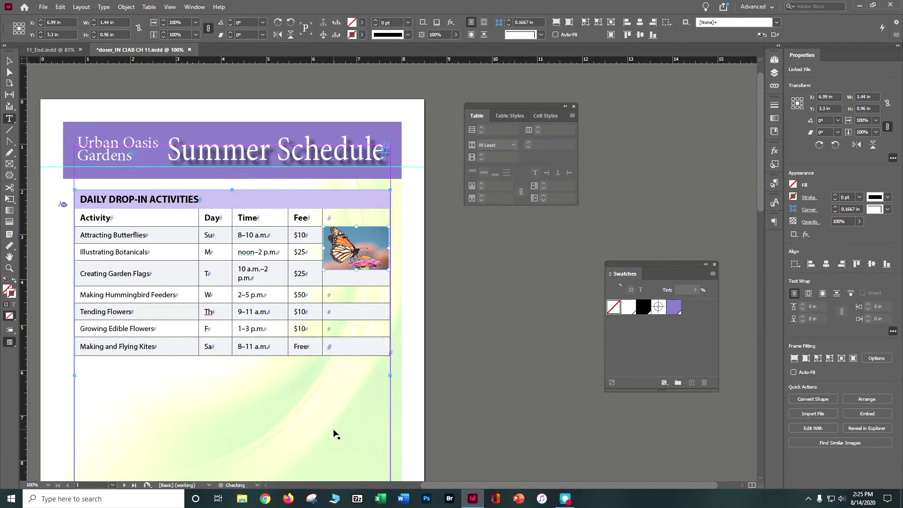
Undo the loose butterfly placement, try dropping the image over the Attracting Butterflies cell once more, and undo it.
key("ctrl+z")
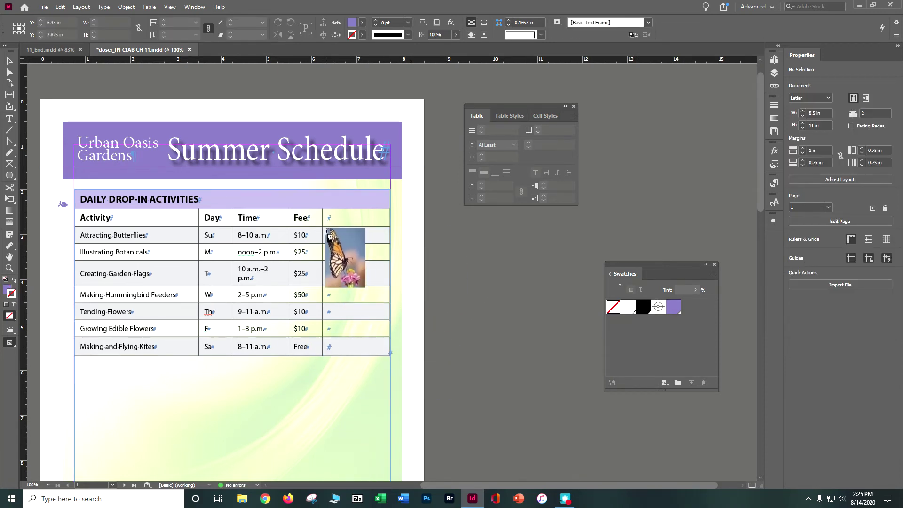
left_click(326, 228)
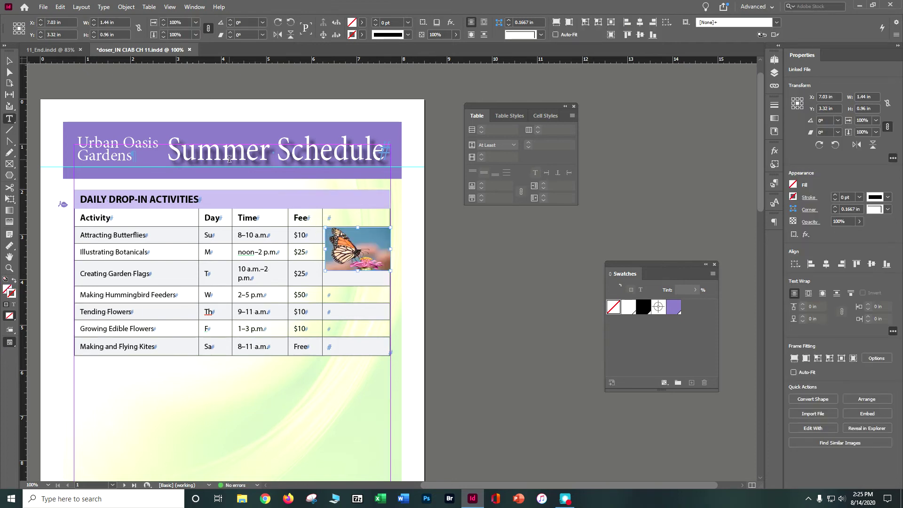
key("ctrl+z")
key("ctrl+z")
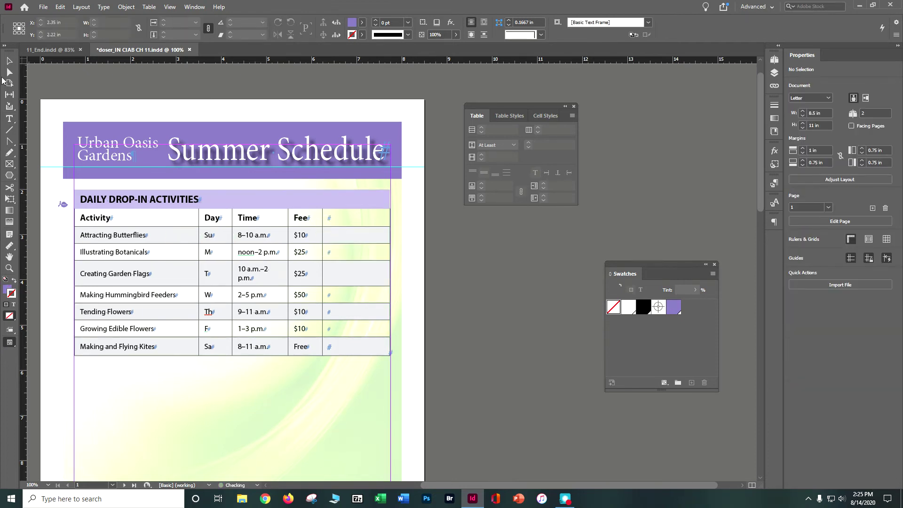
Select the Attracting Butterflies row's graphic cell frame with the Selection tool and place Butterfly.jpg inside it.
left_click(13, 58)
left_click(357, 236)
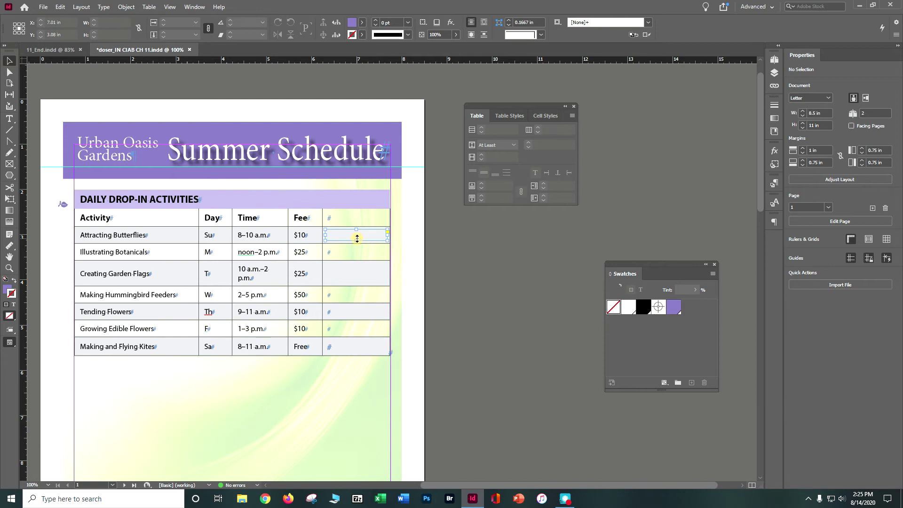
left_click(43, 7)
left_click(57, 139)
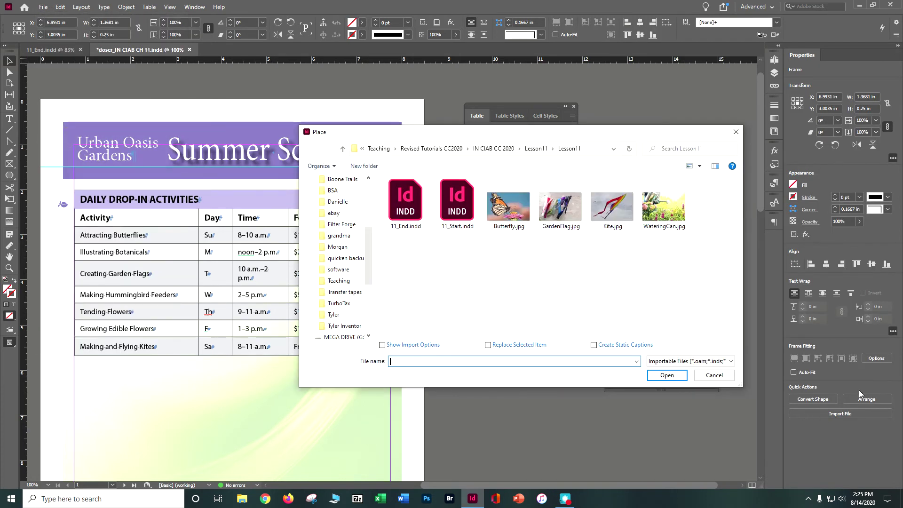
left_click(505, 210)
left_click(666, 374)
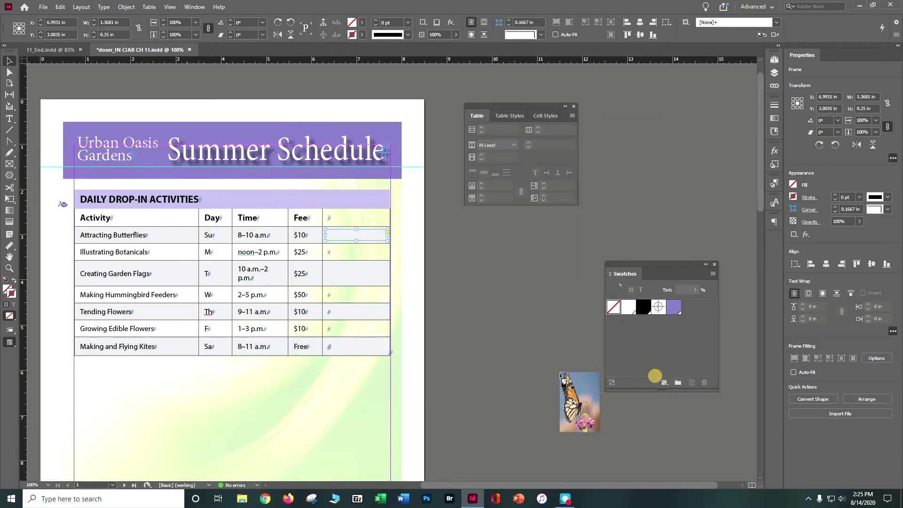
left_click(364, 235)
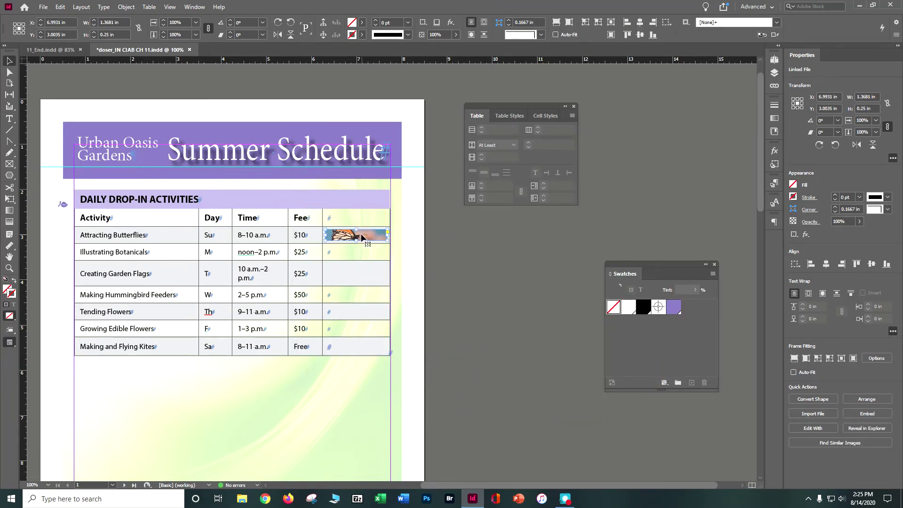
Apply Fit Frame to Content to the butterfly image in the Attracting Butterflies cell.
left_click(126, 7)
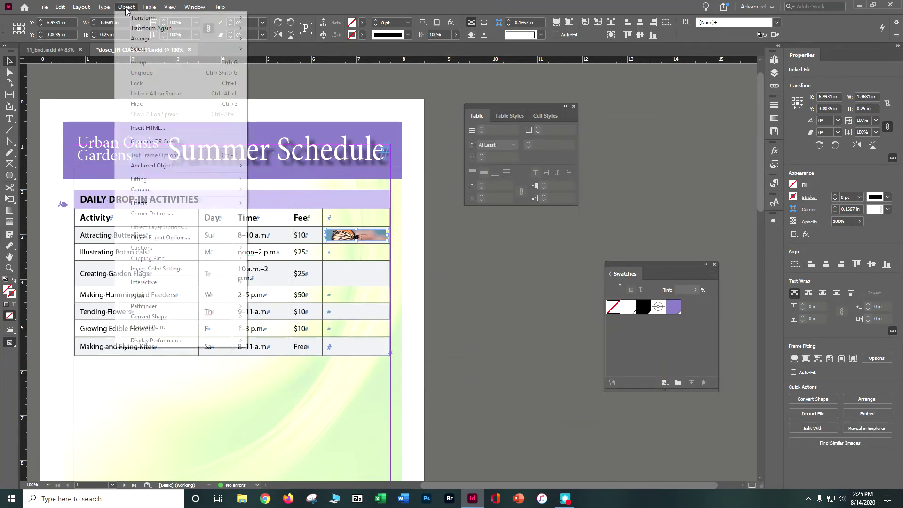
mouse_move(180, 194)
mouse_move(221, 179)
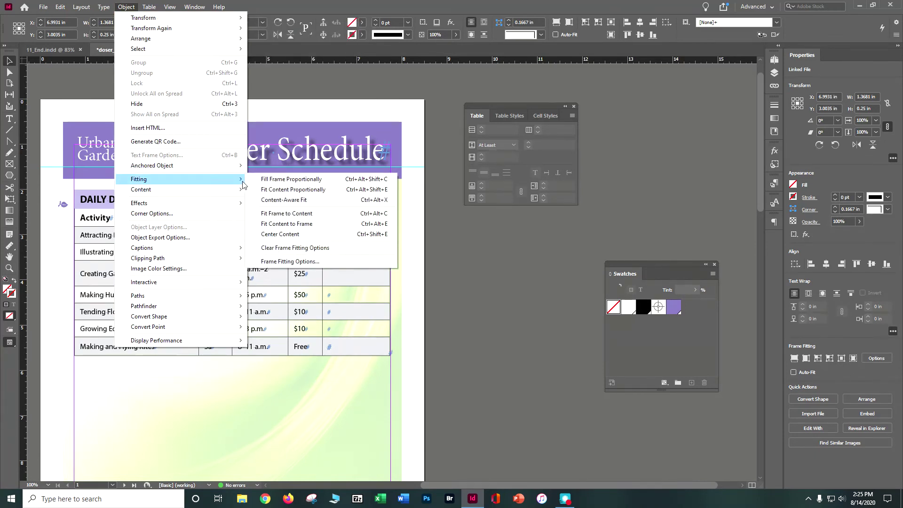
left_click(287, 214)
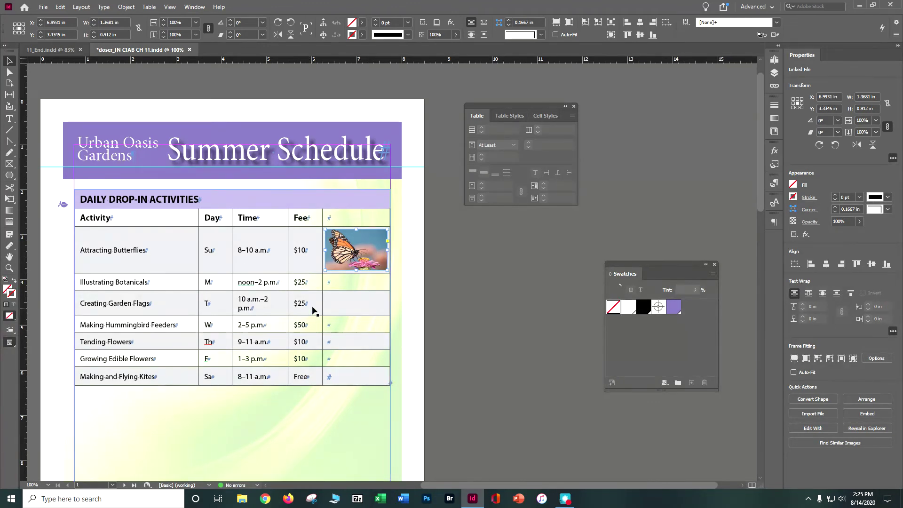
Place GardenFlag.jpg in the graphic cell at the end of the Creating Garden Flags row.
left_click(327, 305)
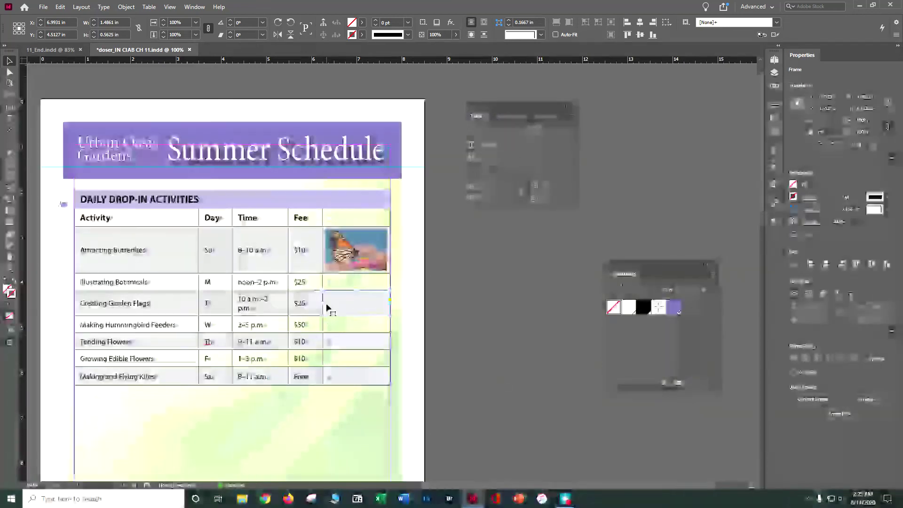
left_click(43, 6)
mouse_move(55, 50)
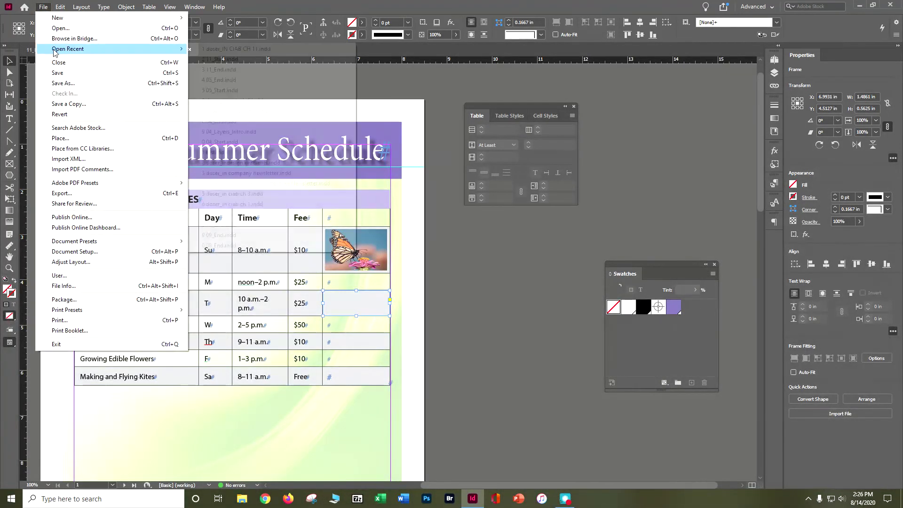
left_click(61, 138)
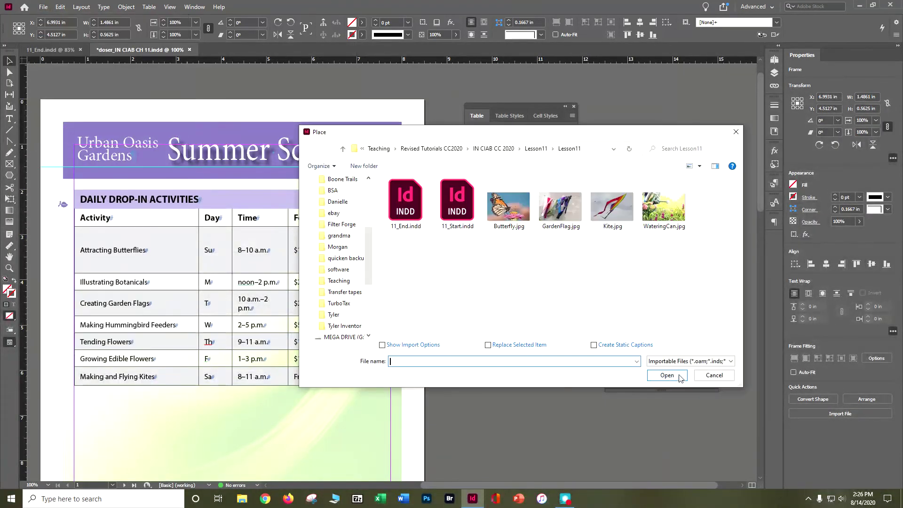
left_click(560, 207)
left_click(666, 375)
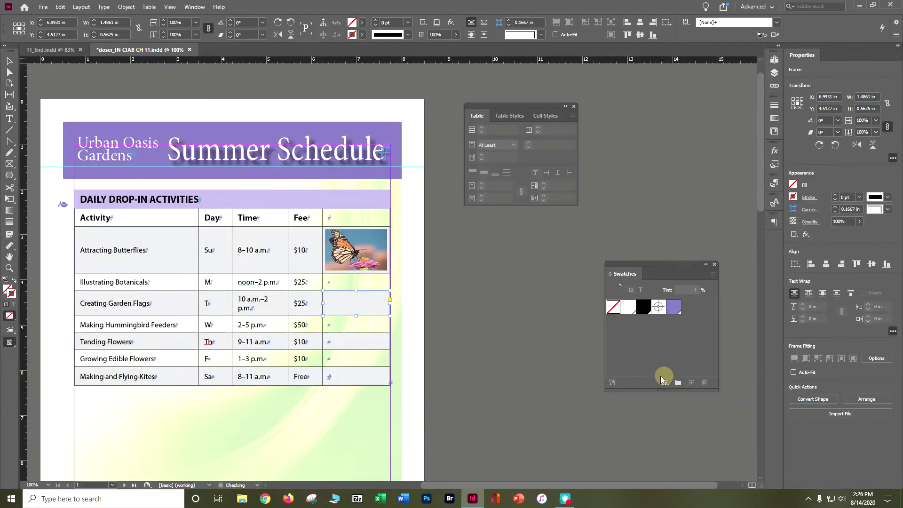
left_click(335, 297)
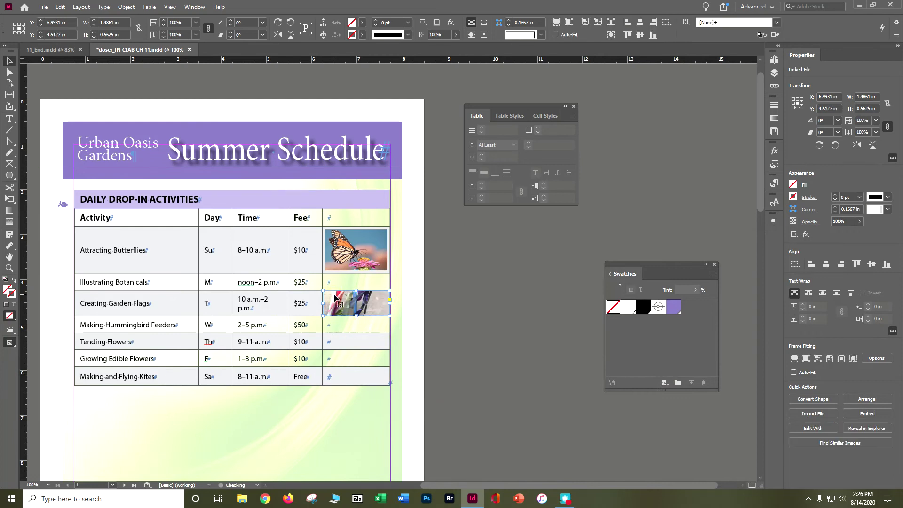
Apply Fit Frame to Content to the garden flag image in the Creating Garden Flags row.
right_click(331, 311)
mouse_move(384, 158)
mouse_move(393, 141)
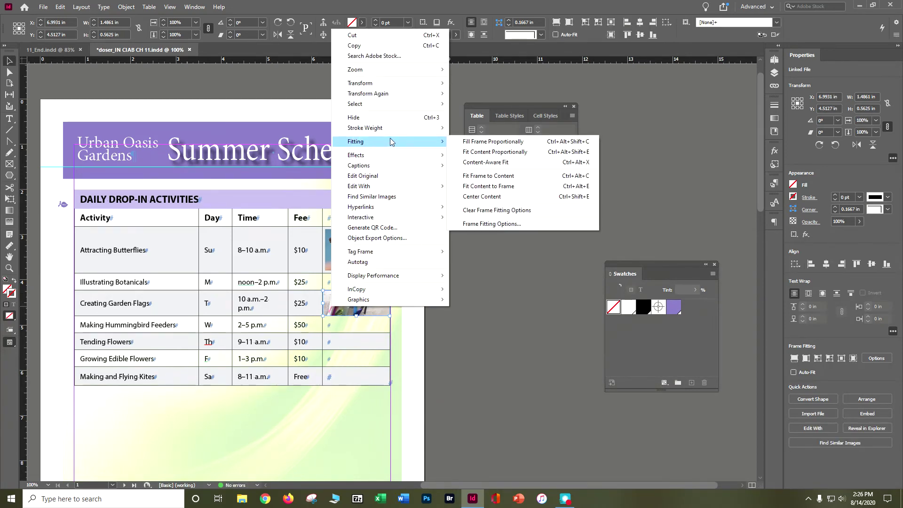
left_click(497, 177)
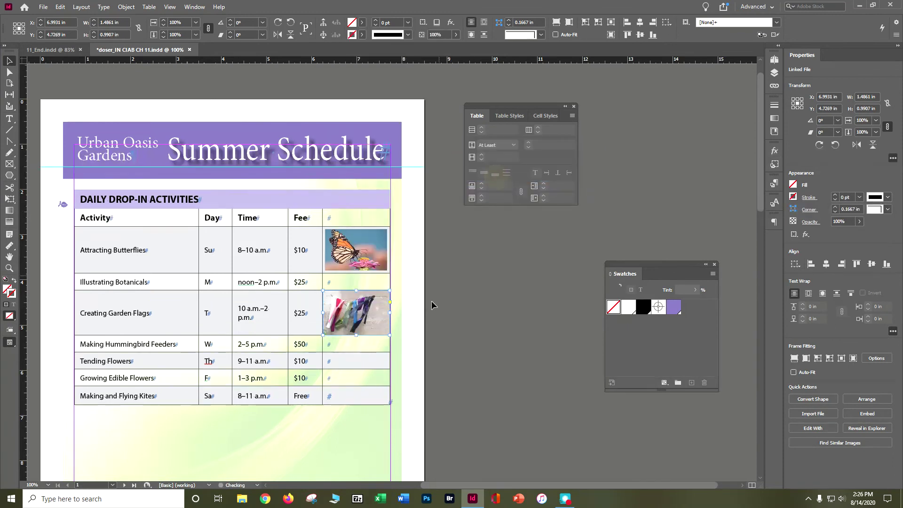
Place WateringCan.jpg in the last cell of the Tending Flowers row and fit its frame to the content.
left_click(350, 370)
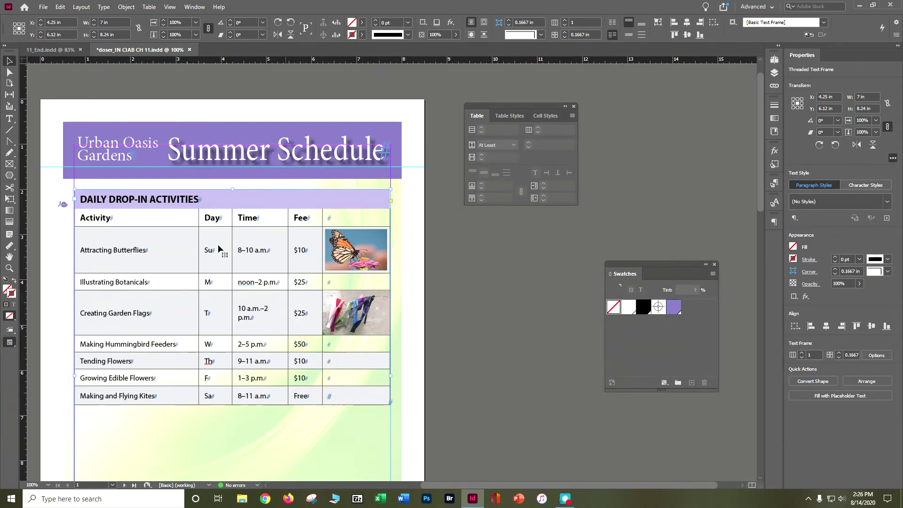
left_click(10, 119)
left_click(328, 360)
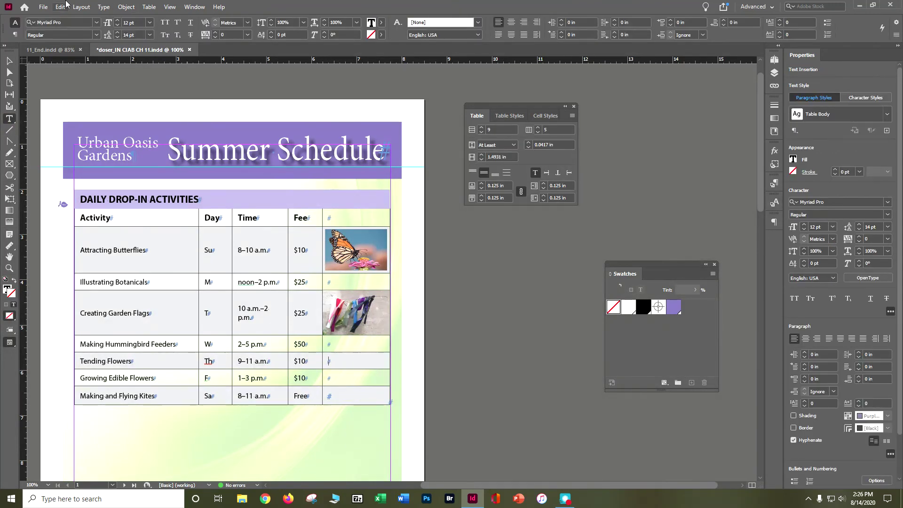
left_click(44, 8)
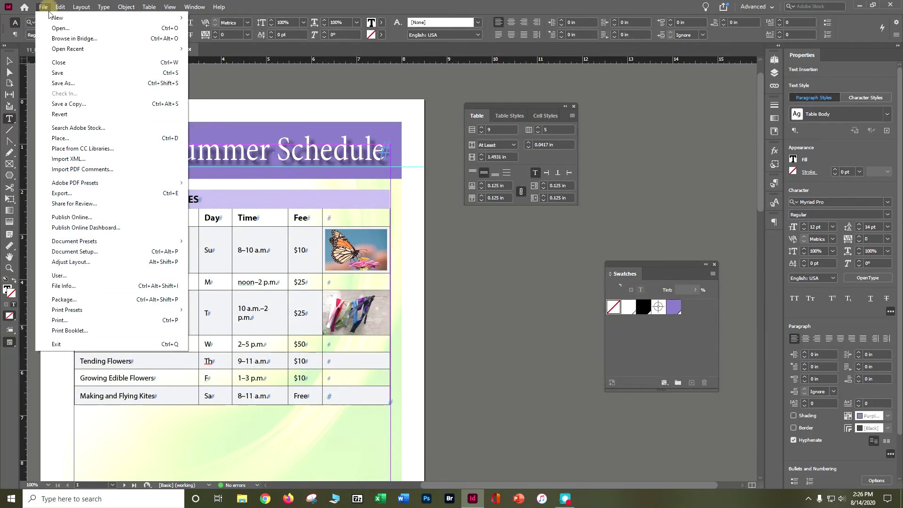
left_click(60, 137)
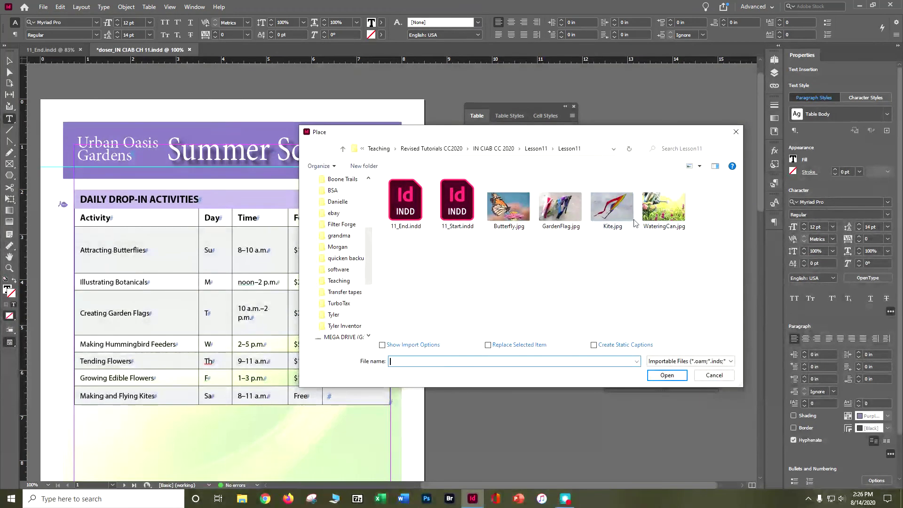
left_click(668, 220)
left_click(667, 375)
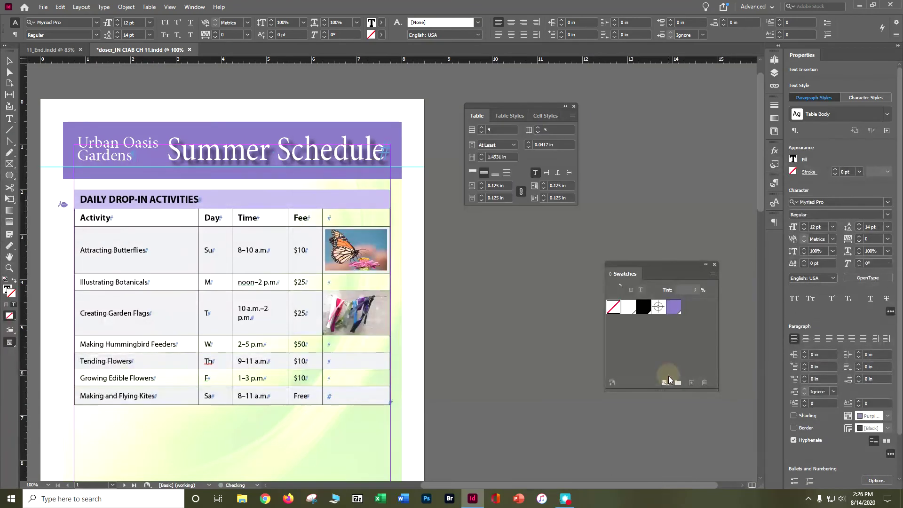
left_click(350, 361)
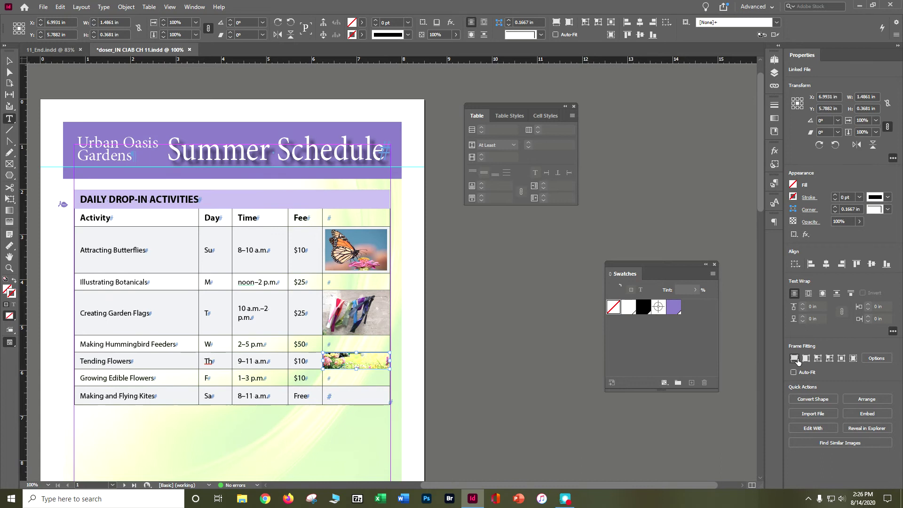
left_click(830, 358)
Place Kite.jpg in the last cell of the Making and Flying Kites row.
left_click(338, 423)
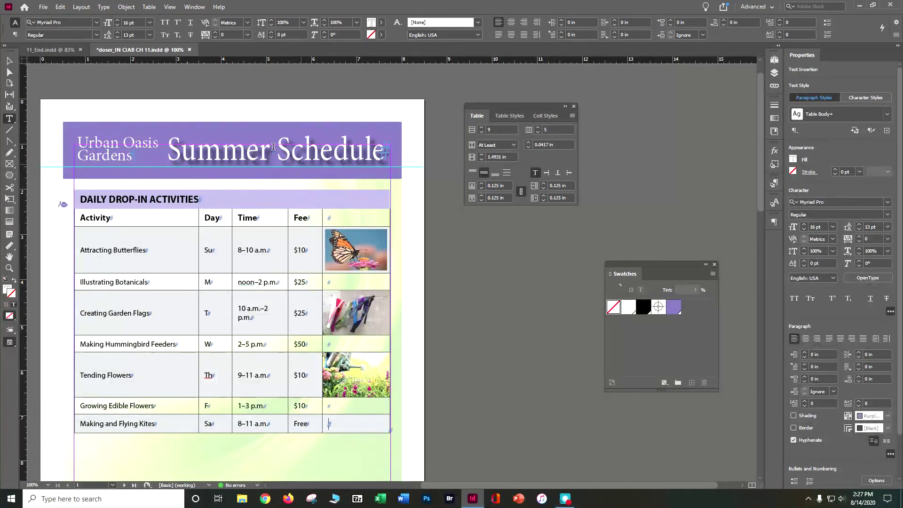
left_click(43, 7)
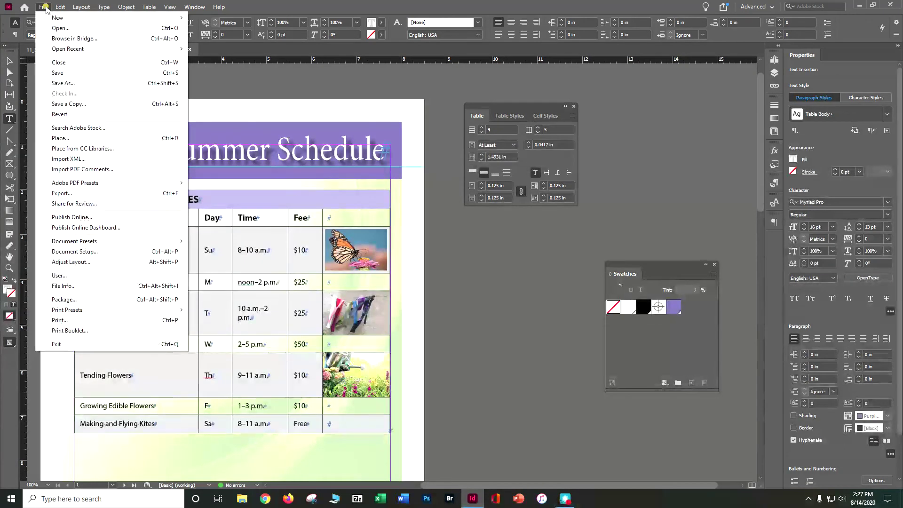
left_click(91, 139)
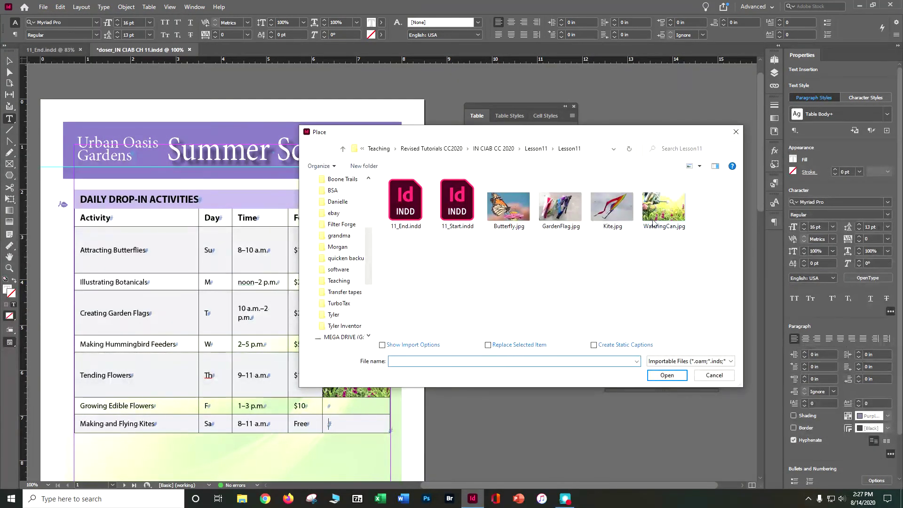
left_click(617, 210)
left_click(667, 374)
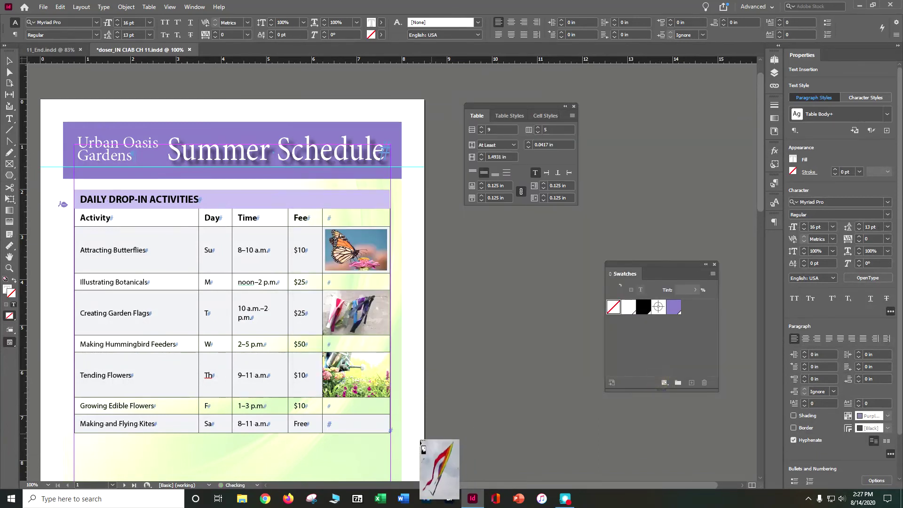
left_click(334, 424)
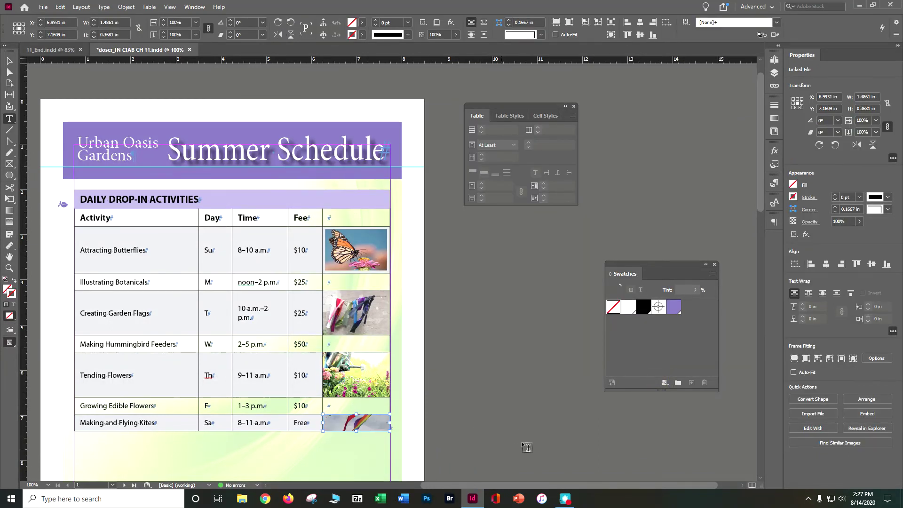
Fit the kite image's frame to its content and close the Swatches panel.
right_click(331, 424)
mouse_move(381, 247)
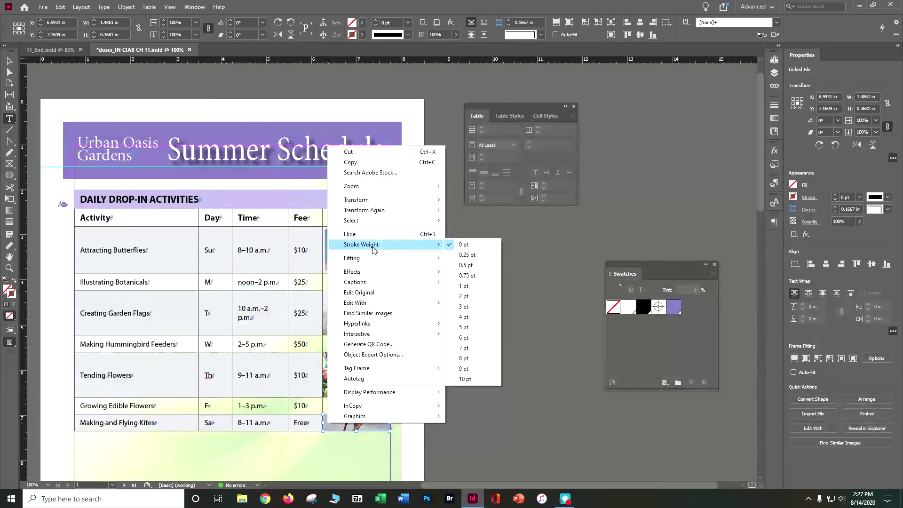
left_click(477, 292)
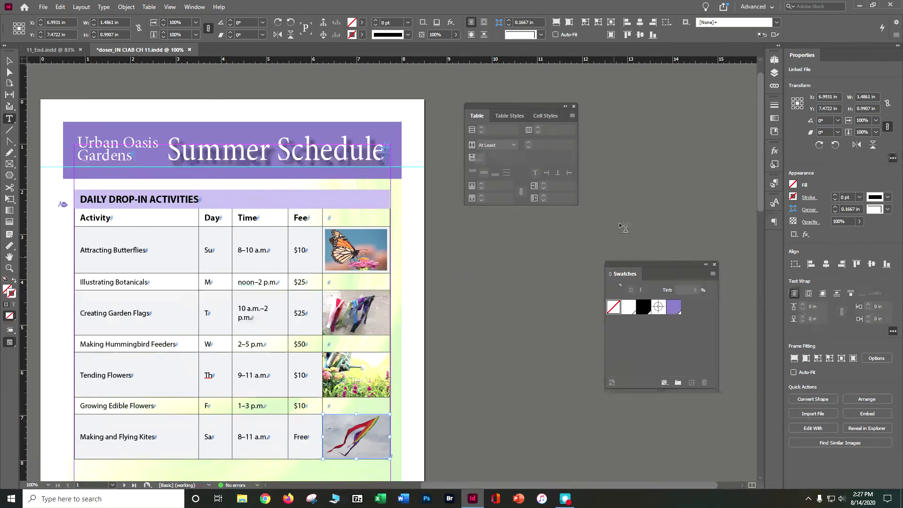
left_click(714, 265)
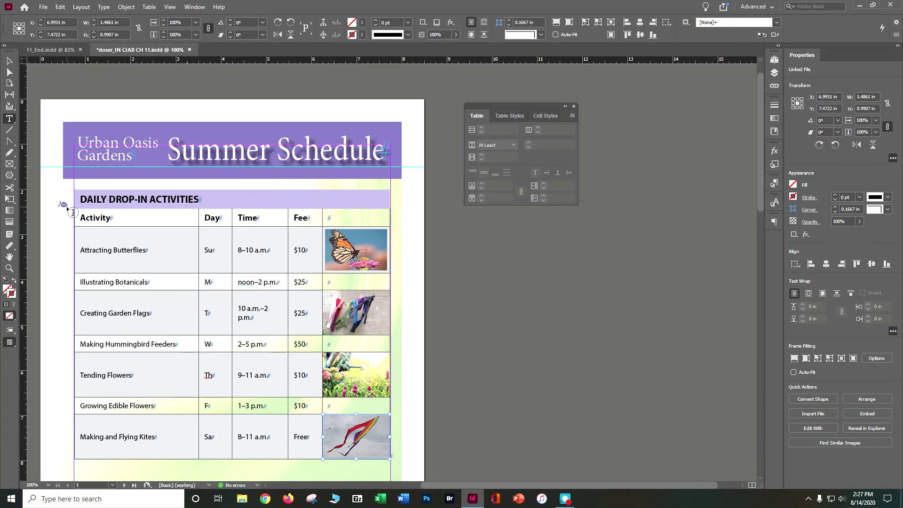
left_click(80, 217)
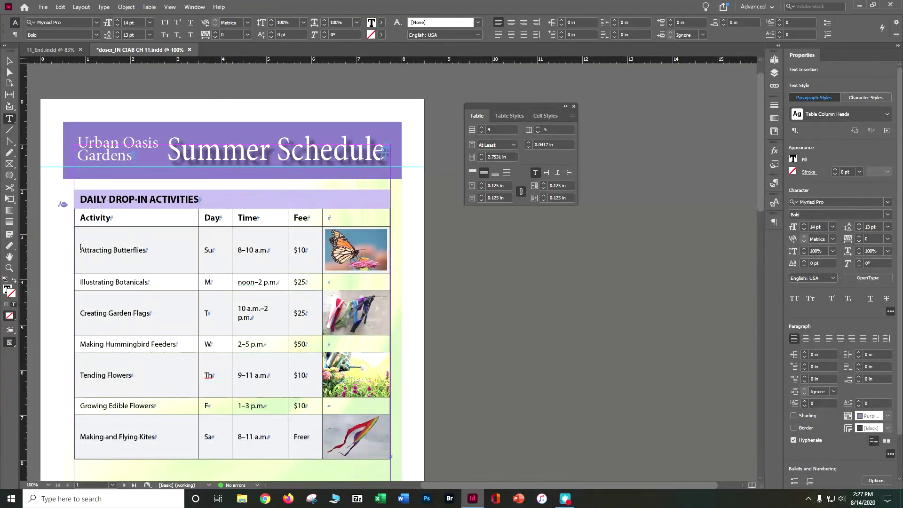
left_click_drag(91, 220, 376, 458)
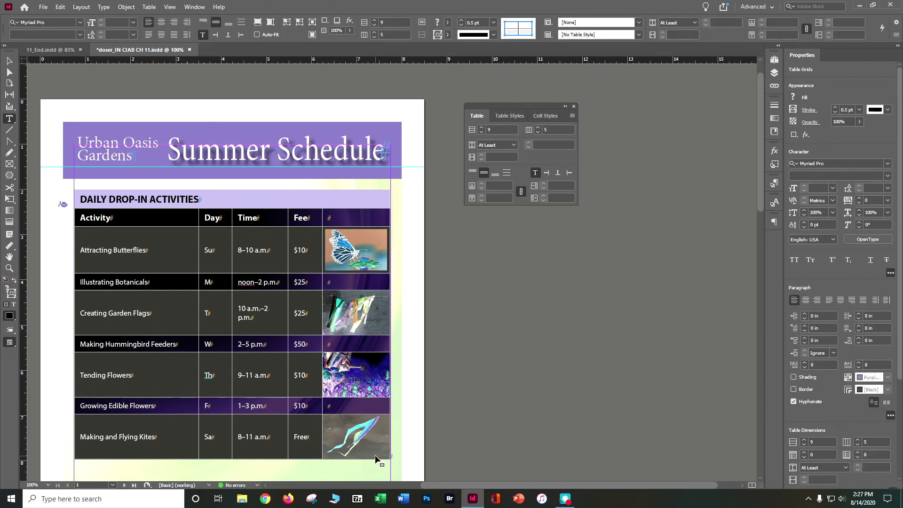
left_click(218, 283)
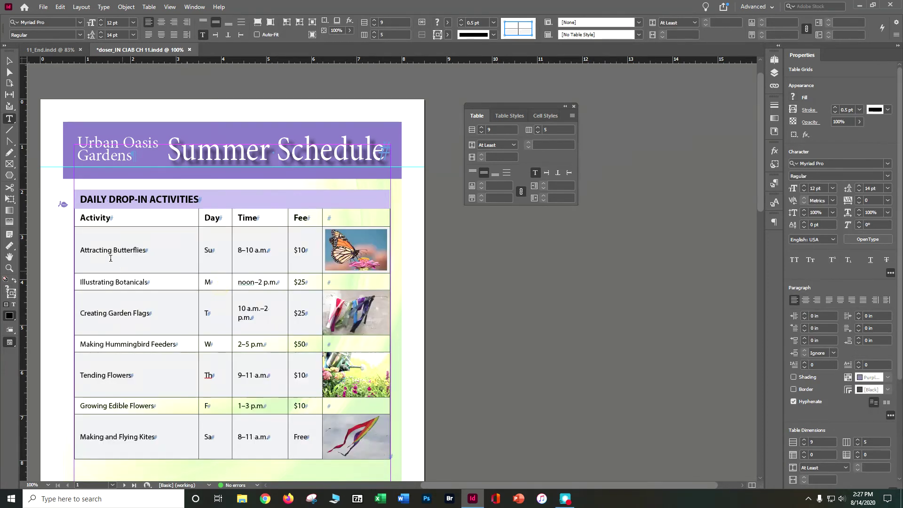
Set the row height to Exactly 1 in for all rows from Attracting Butterflies through Making and Flying Kites.
left_click_drag(81, 250, 363, 448)
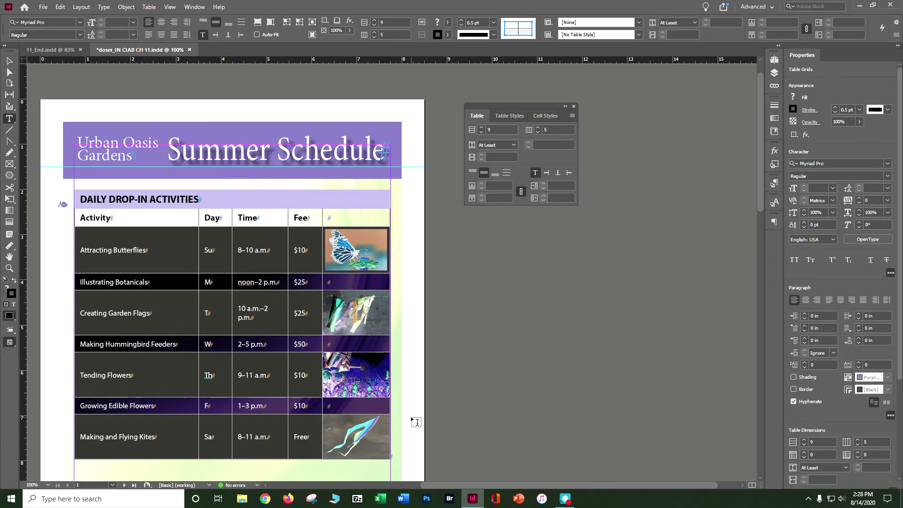
left_click(489, 146)
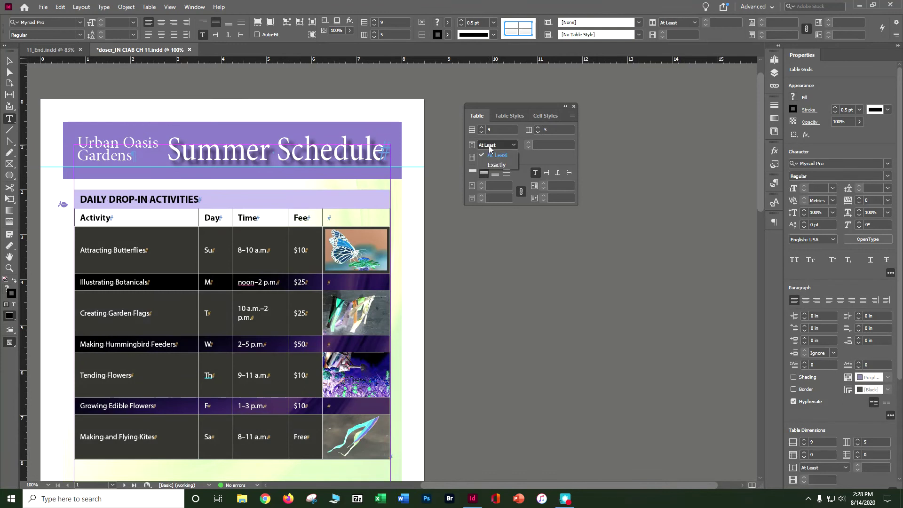
left_click(490, 170)
left_click(545, 143)
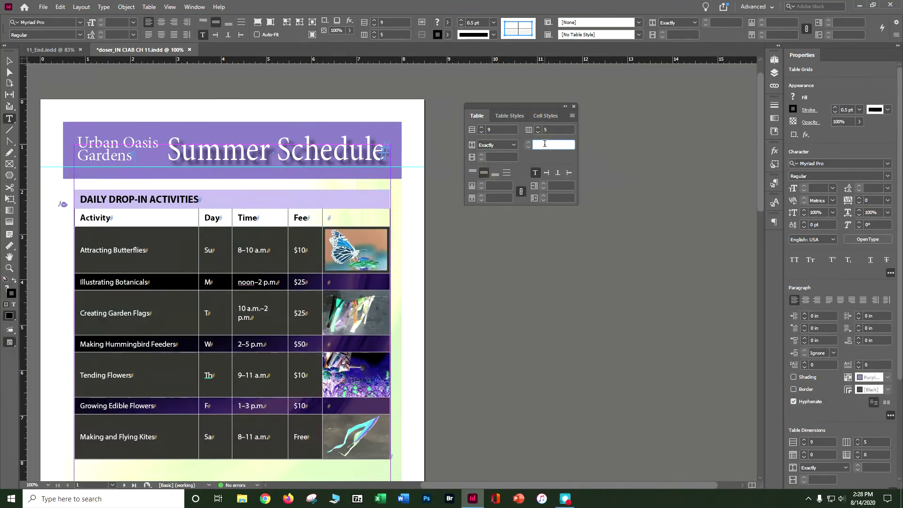
type("1 in")
key("Tab")
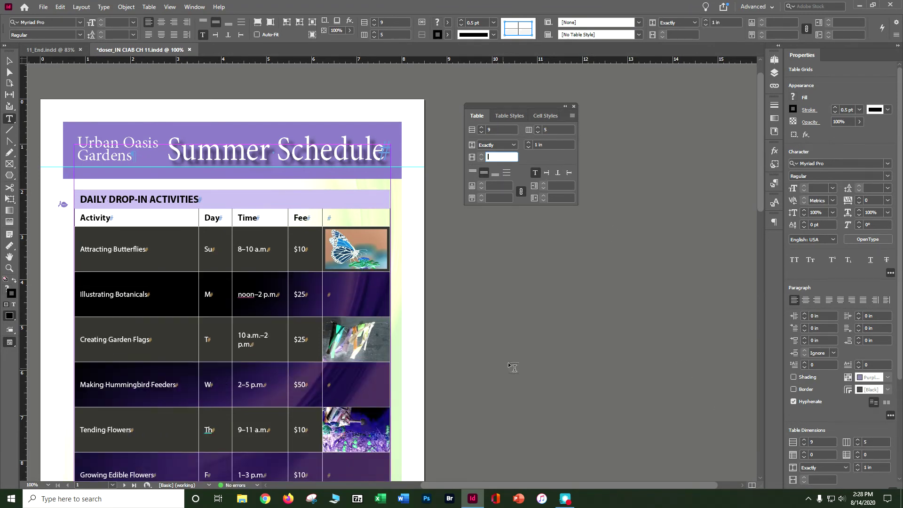
Check the resized table down to the page footer, save the document, and deselect the table rows.
scroll(525, 361, "down", 5)
scroll(527, 361, "up", 3)
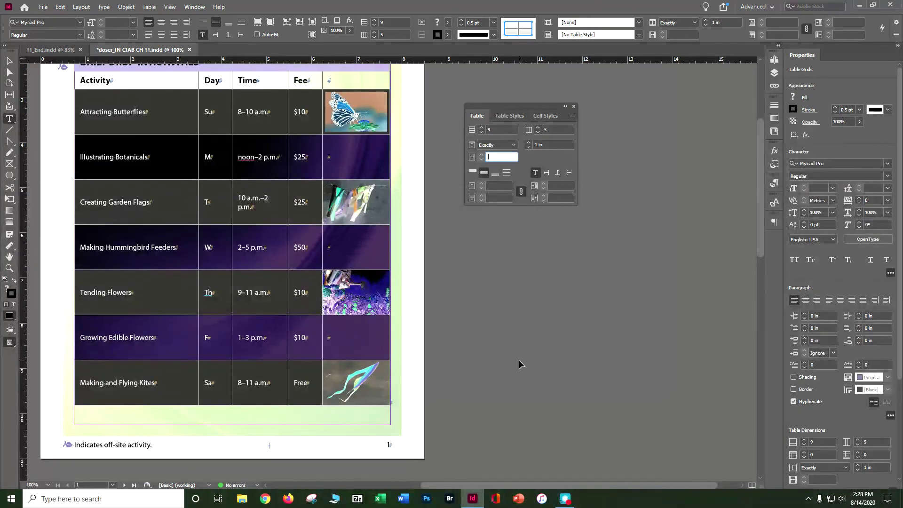
key("ctrl+s")
scroll(381, 445, "up", 3)
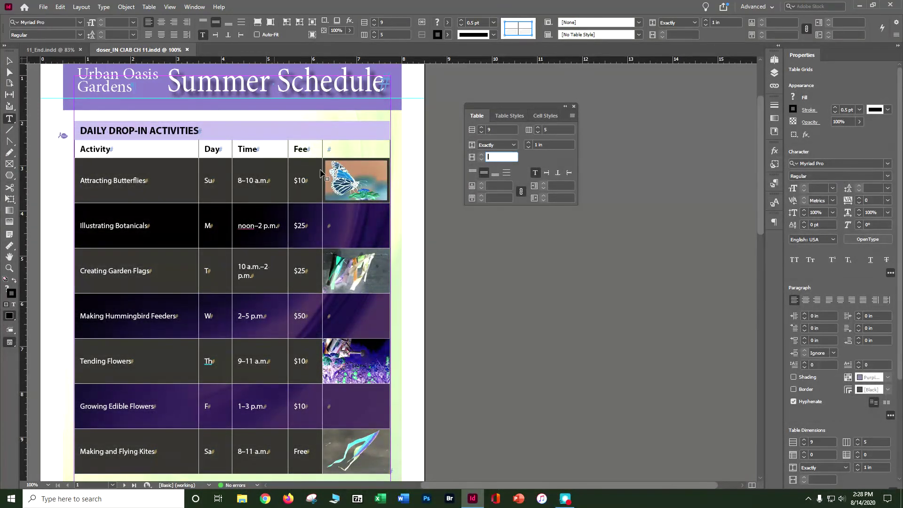
left_click(564, 273)
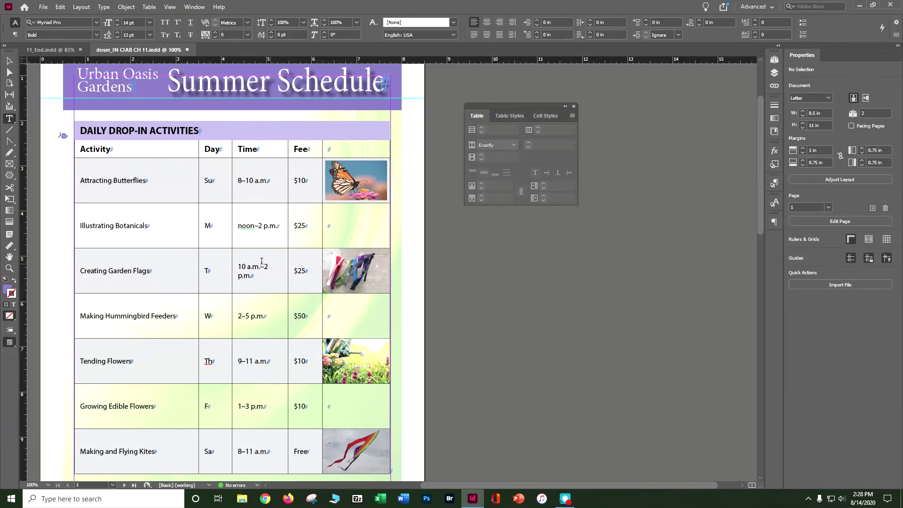
Cut the leaf graphic beside the table and paste it inline after the Illustrating Botanicals text.
left_click(9, 60)
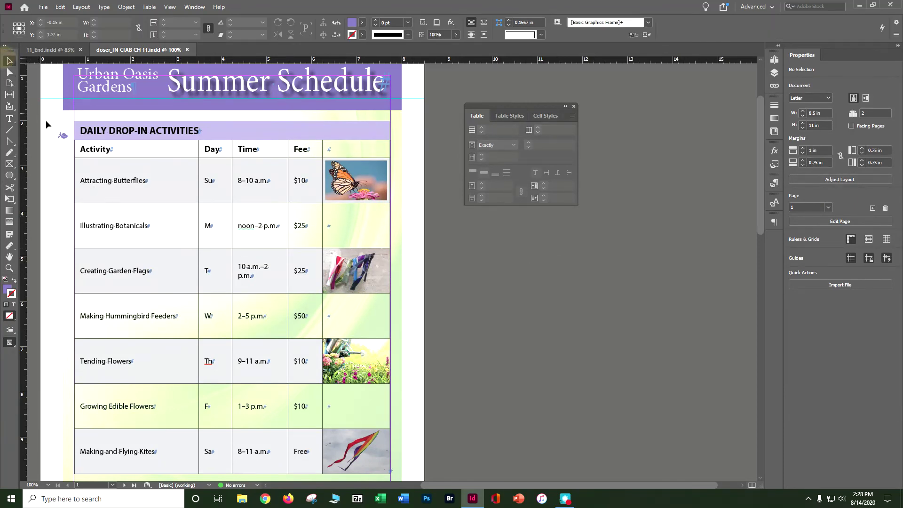
left_click(63, 136)
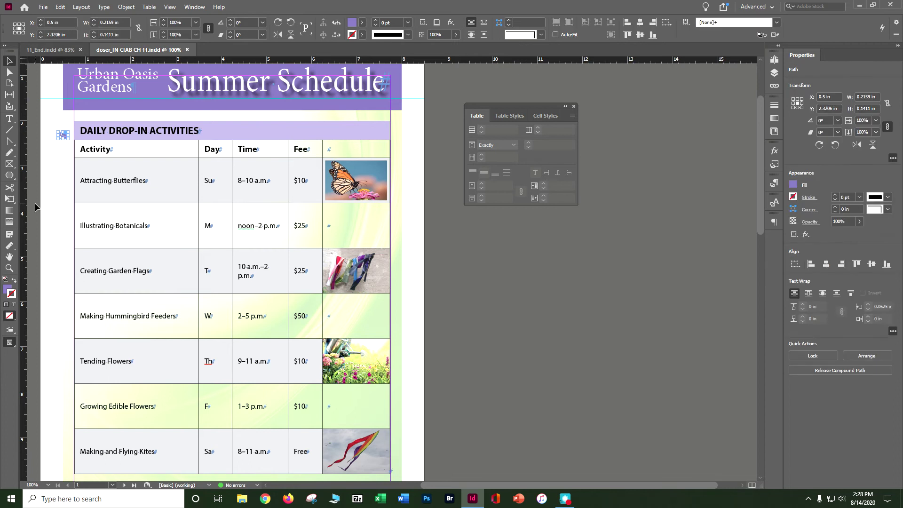
left_click(60, 7)
left_click(72, 42)
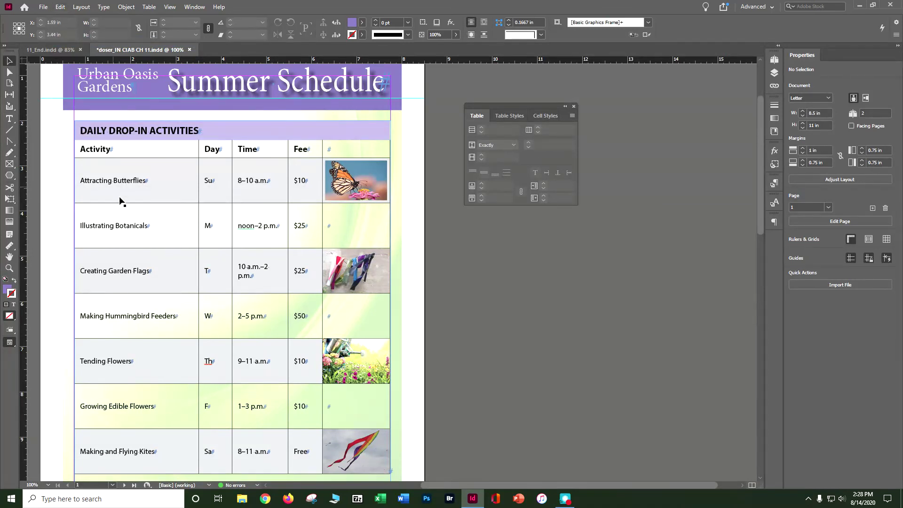
left_click(9, 119)
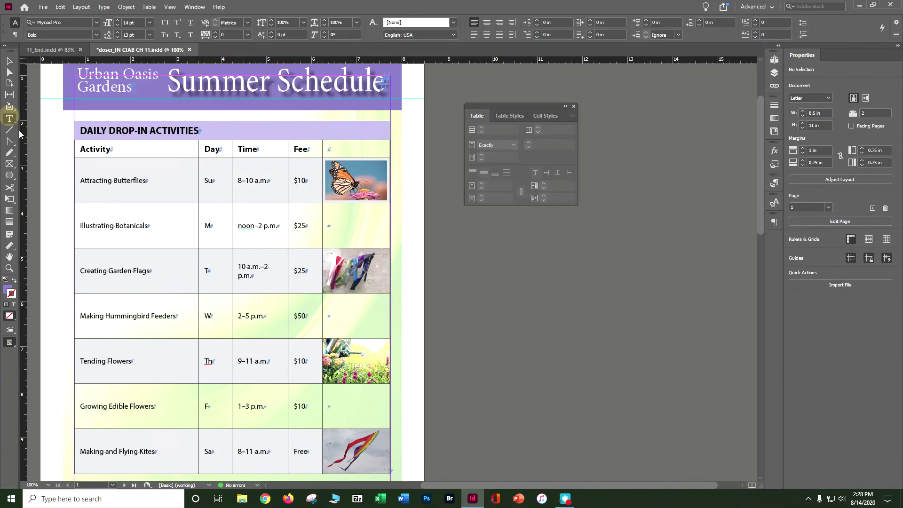
left_click(144, 226)
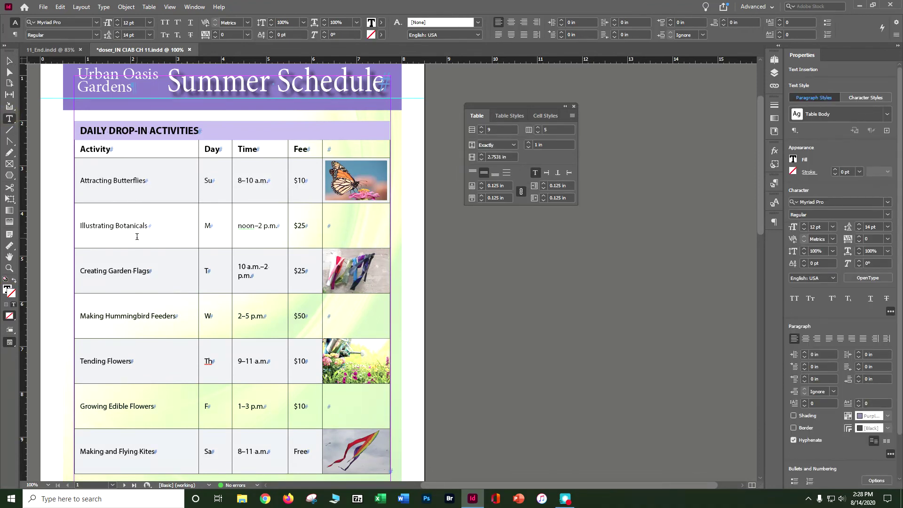
left_click(60, 7)
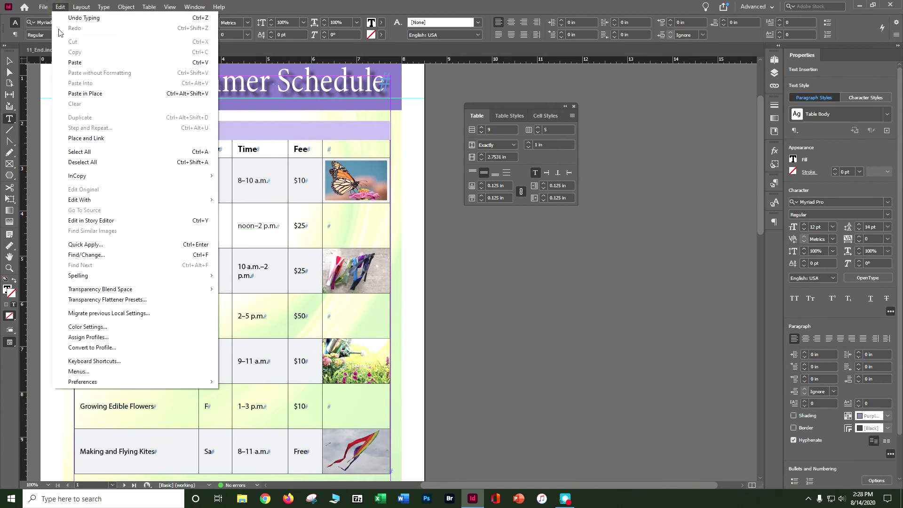
left_click(70, 62)
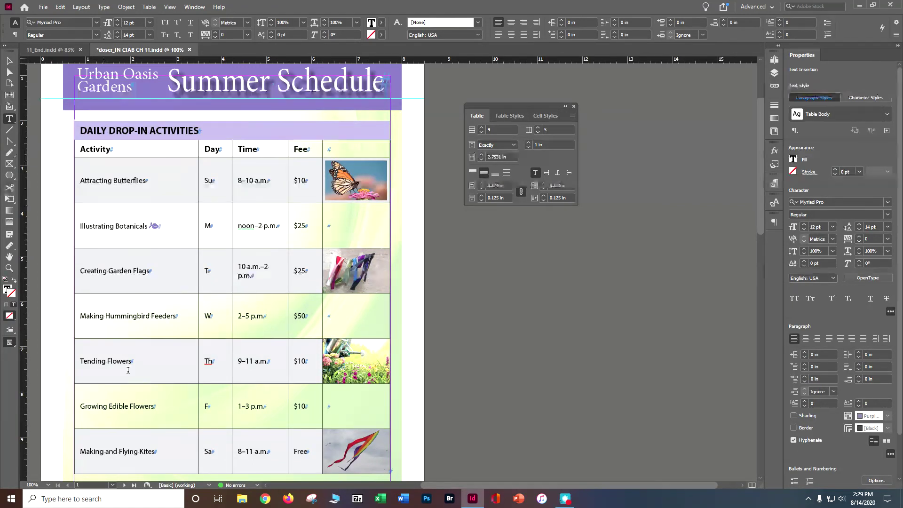
Paste the leaf graphic after the Making and Flying Kites text and save the document.
left_click(171, 456)
key("ctrl+v")
key("ctrl+s")
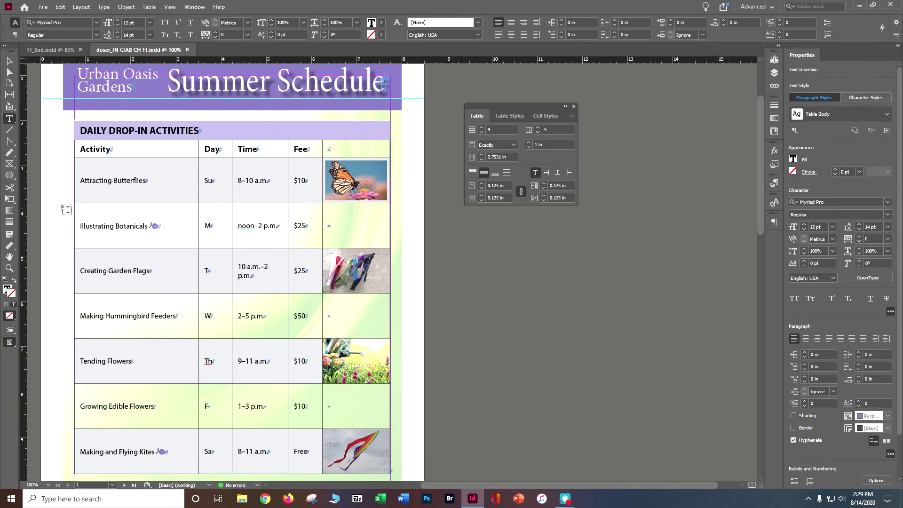
left_click(70, 149)
left_click(71, 149)
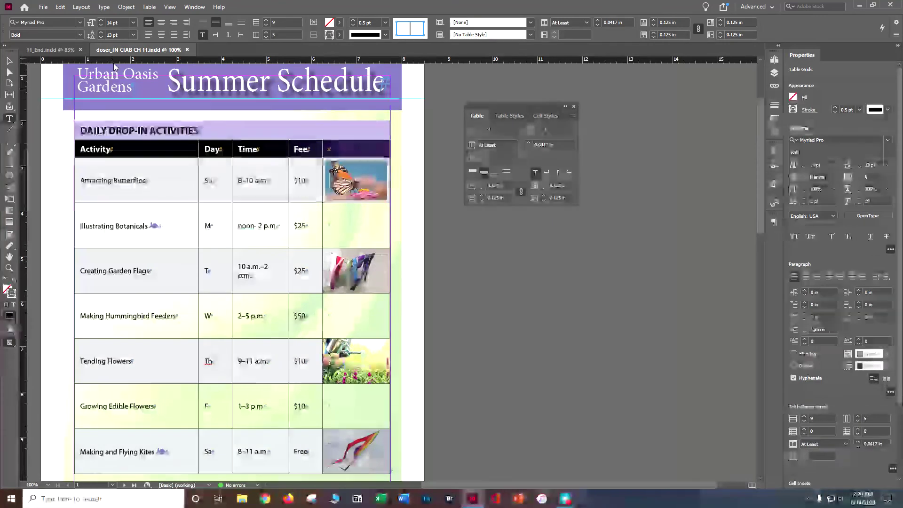
left_click(143, 7)
mouse_move(138, 9)
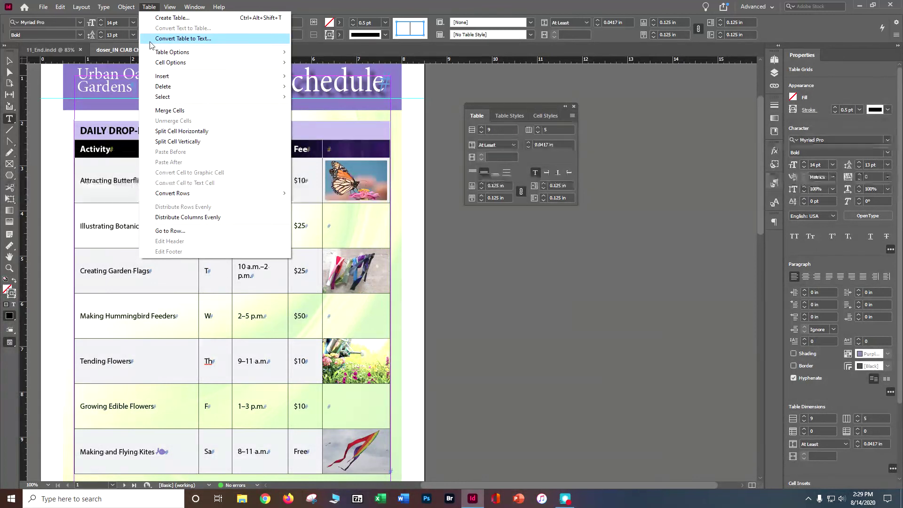
mouse_move(178, 196)
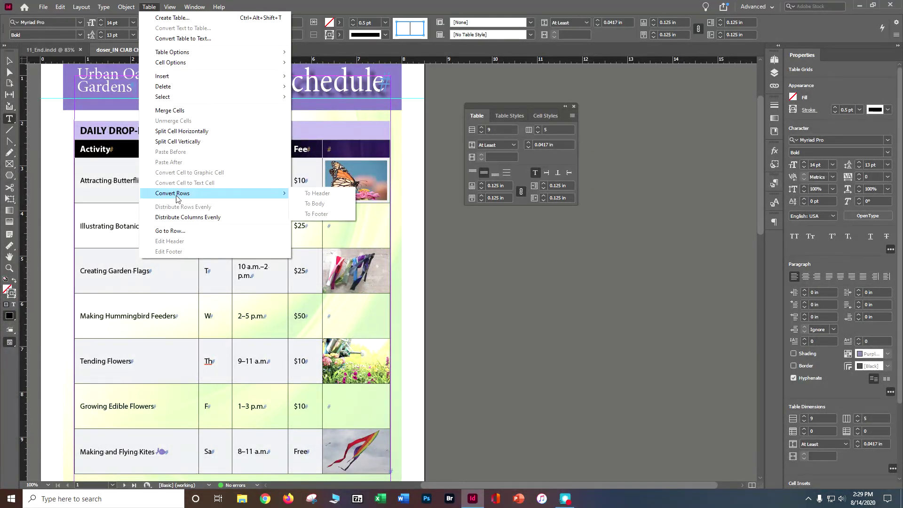
left_click(89, 148)
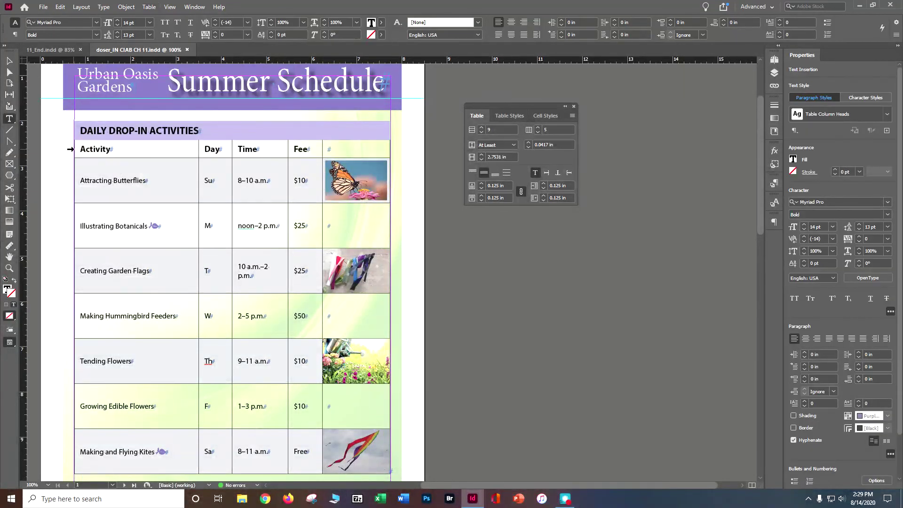
left_click(70, 149)
left_click(148, 7)
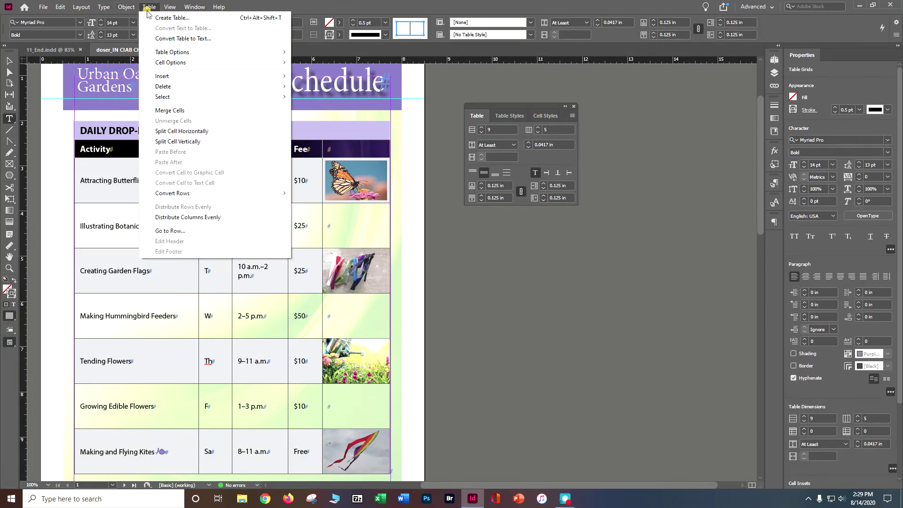
mouse_move(173, 196)
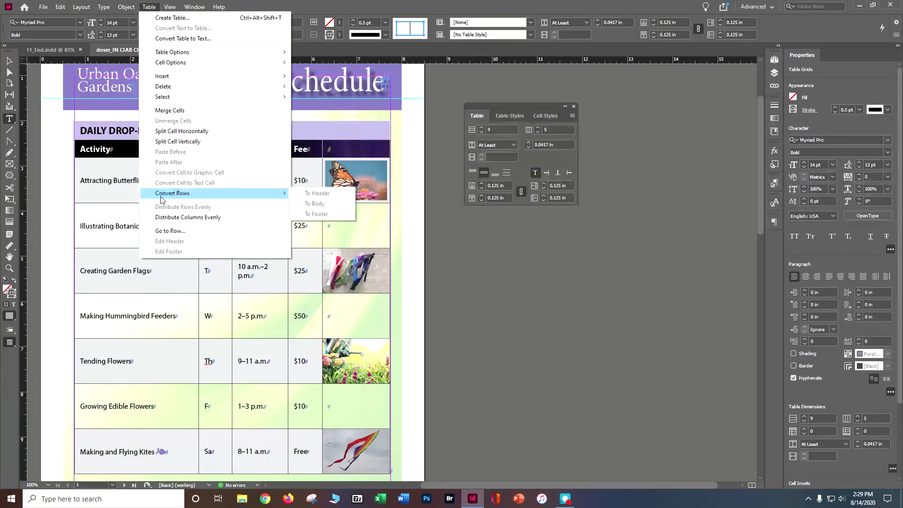
left_click(515, 283)
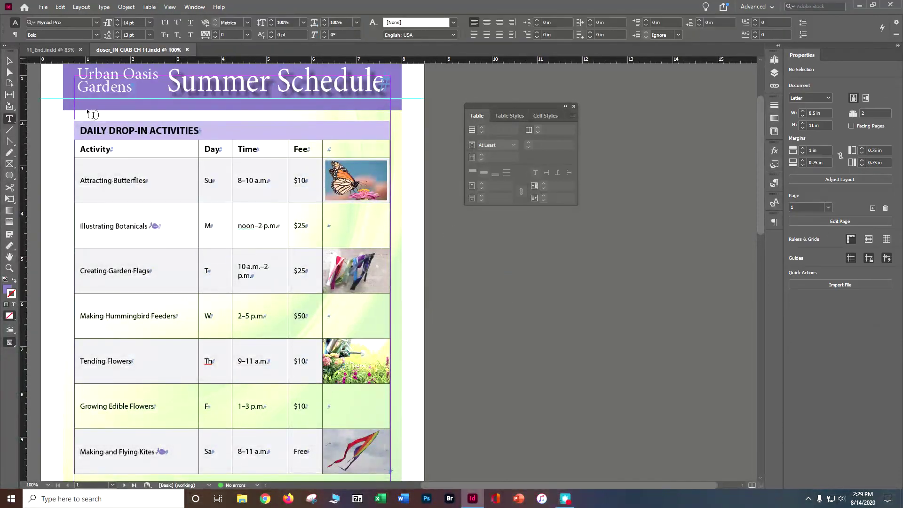
Convert the DAILY DROP-IN ACTIVITIES title row and the column-heading row below it together into header rows.
left_click(8, 61)
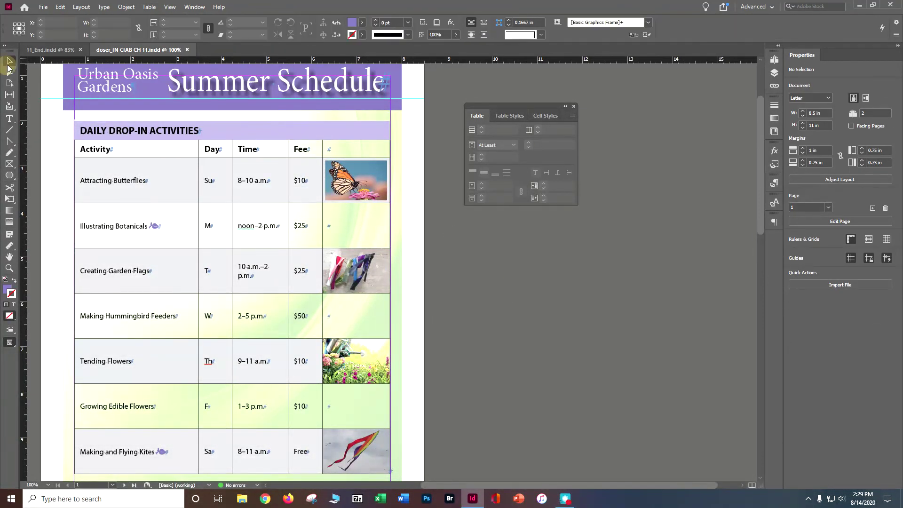
left_click(9, 118)
left_click(67, 153)
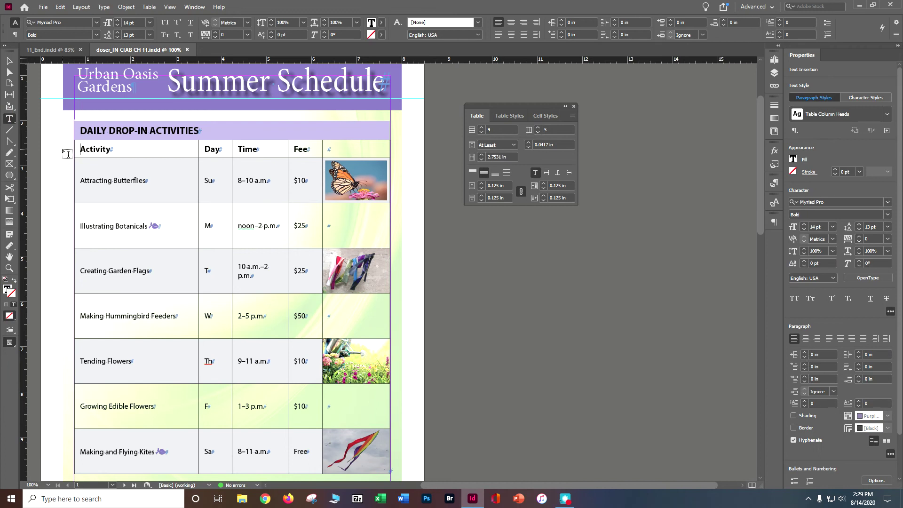
left_click(71, 151)
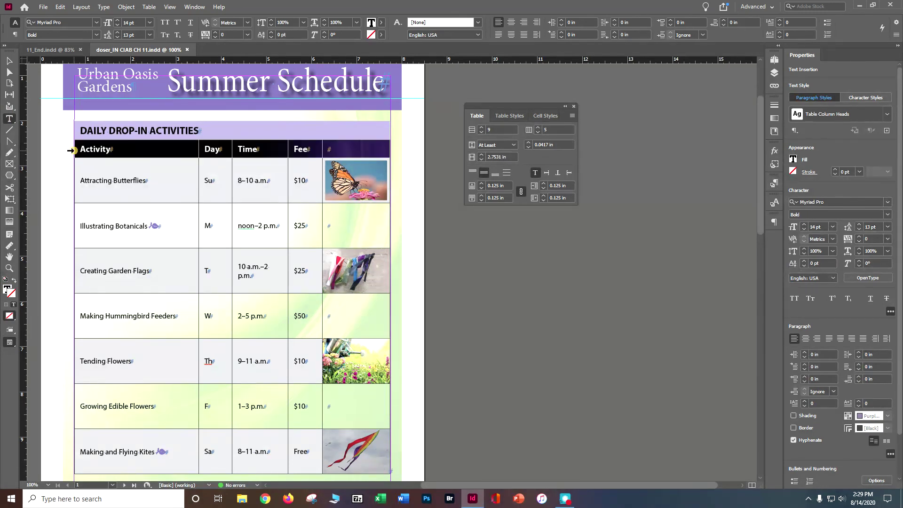
left_click(71, 151)
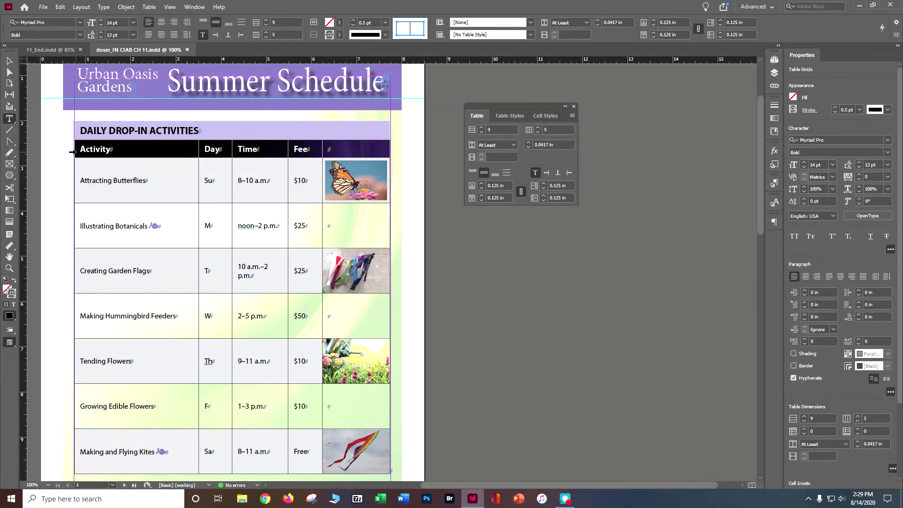
left_click(84, 130, "shift")
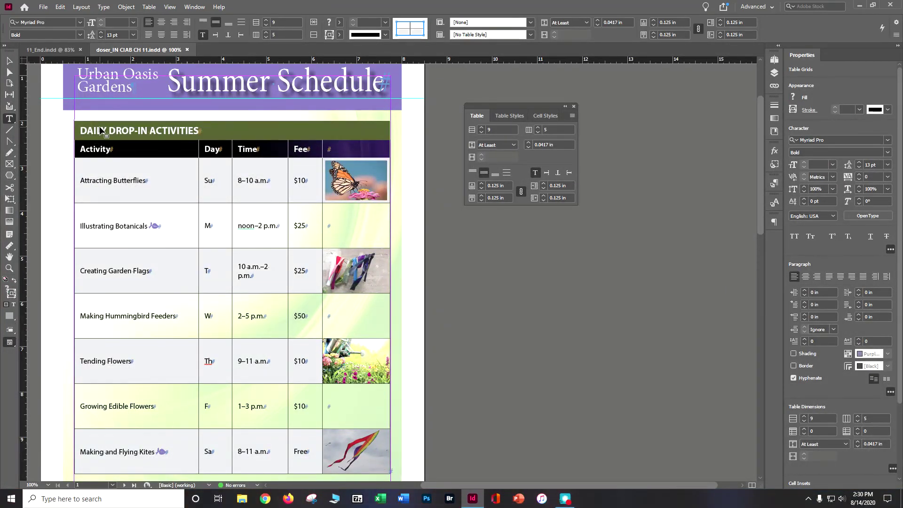
left_click(149, 7)
mouse_move(165, 198)
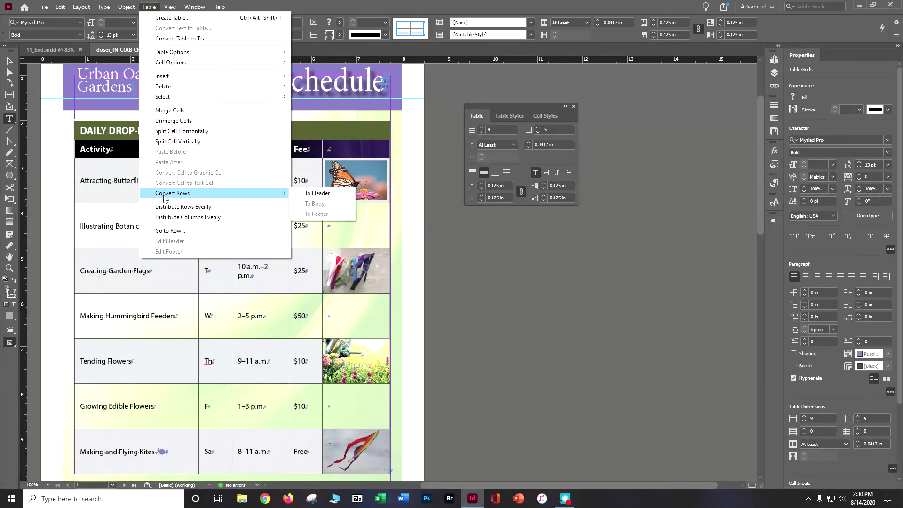
left_click(314, 193)
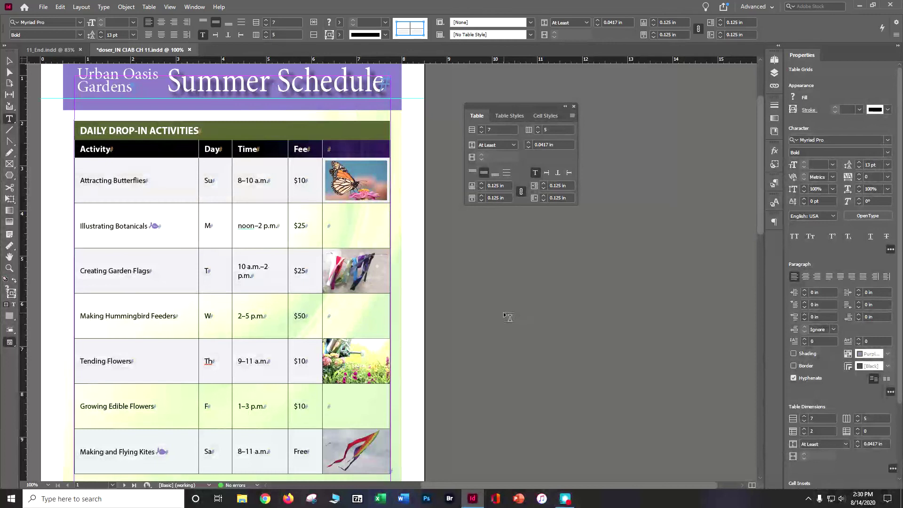
Insert 4 rows below the Making and Flying Kites row, check the table's continuation on page 2, and save the document.
scroll(276, 288, "down", 1)
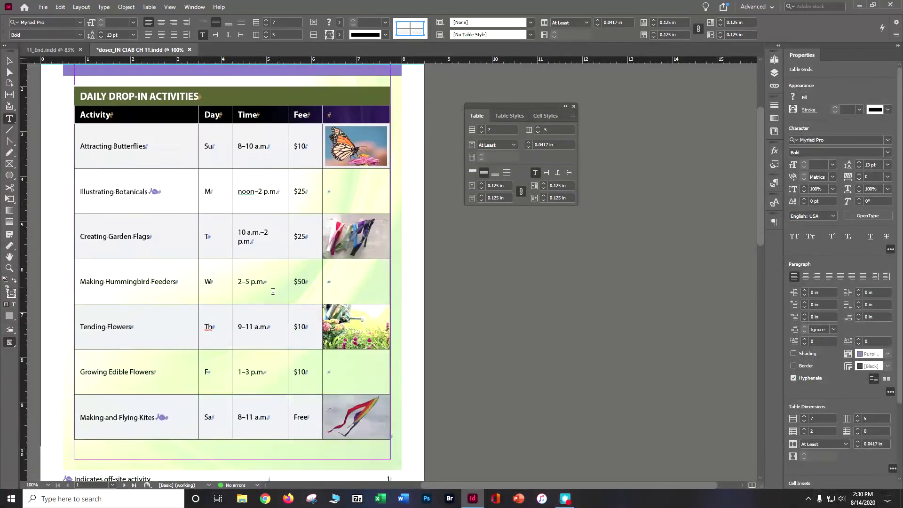
scroll(276, 288, "down", 3)
left_click(80, 319)
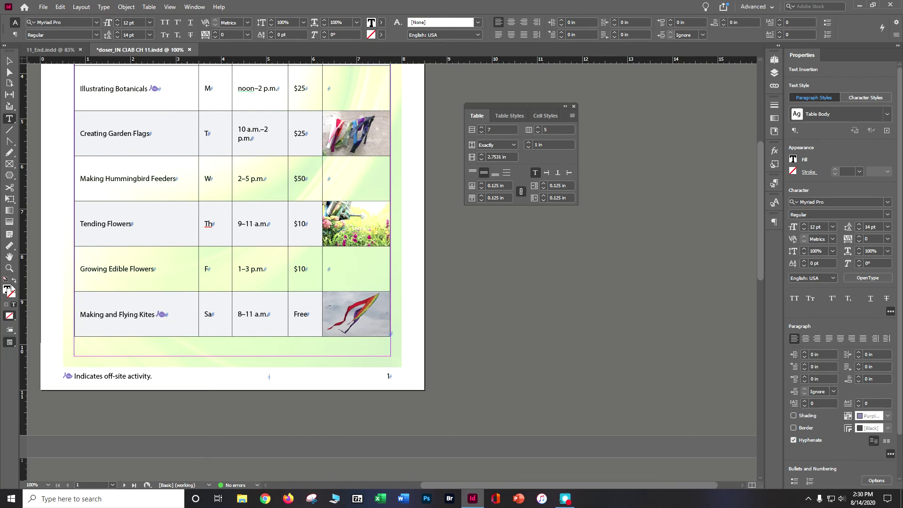
left_click(149, 7)
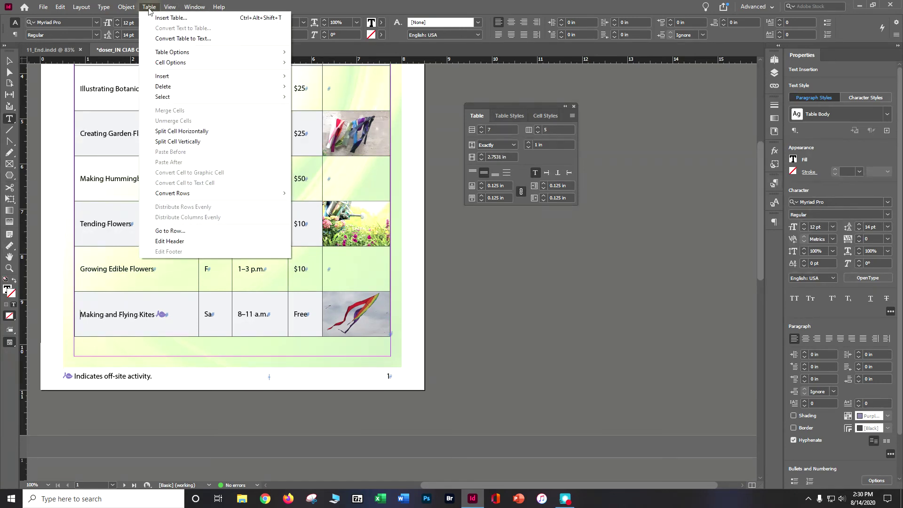
mouse_move(185, 79)
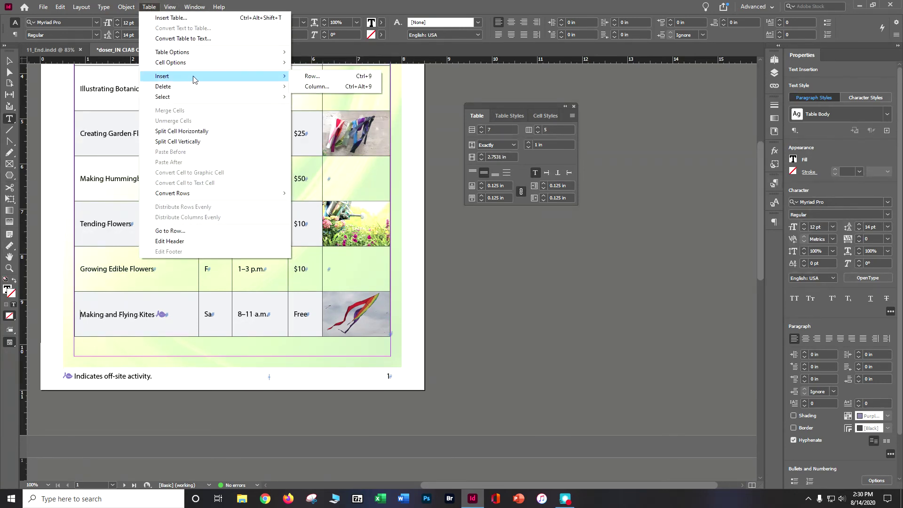
left_click(311, 76)
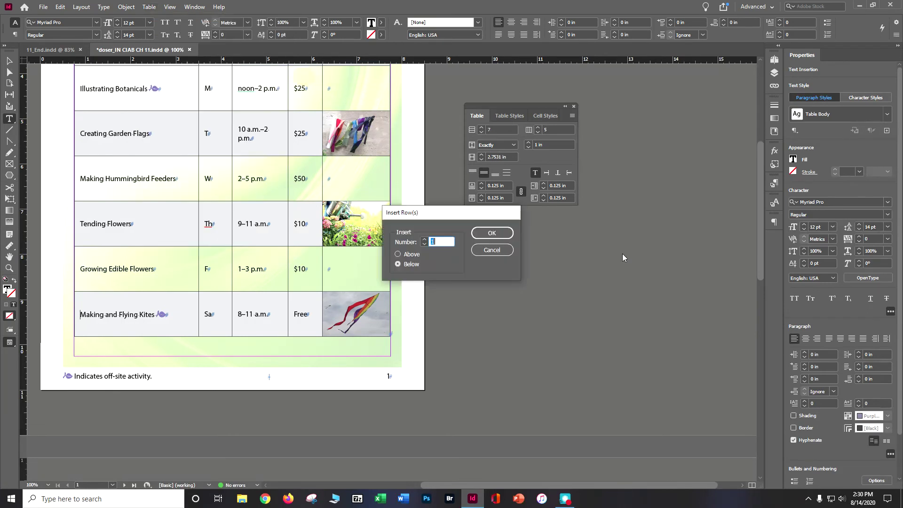
type("4")
left_click(485, 233)
scroll(485, 254, "down", 8)
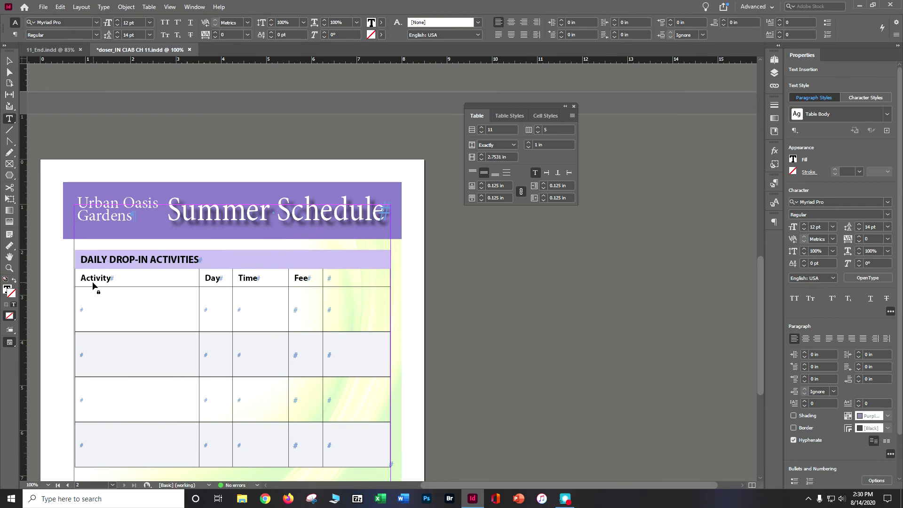
scroll(235, 270, "down", 2)
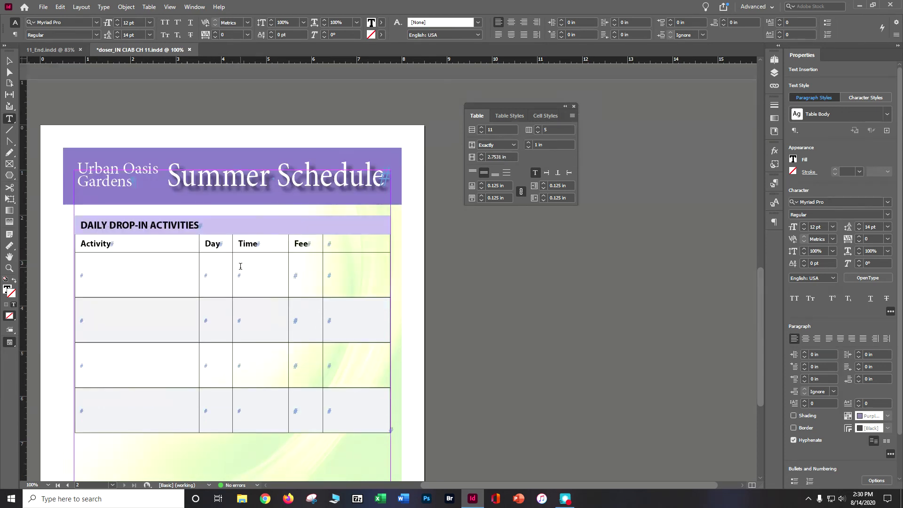
key("ctrl+s")
Create a table style named Activity Table from the formatting of the table containing the Tending Flowers cell.
scroll(241, 266, "up", 10)
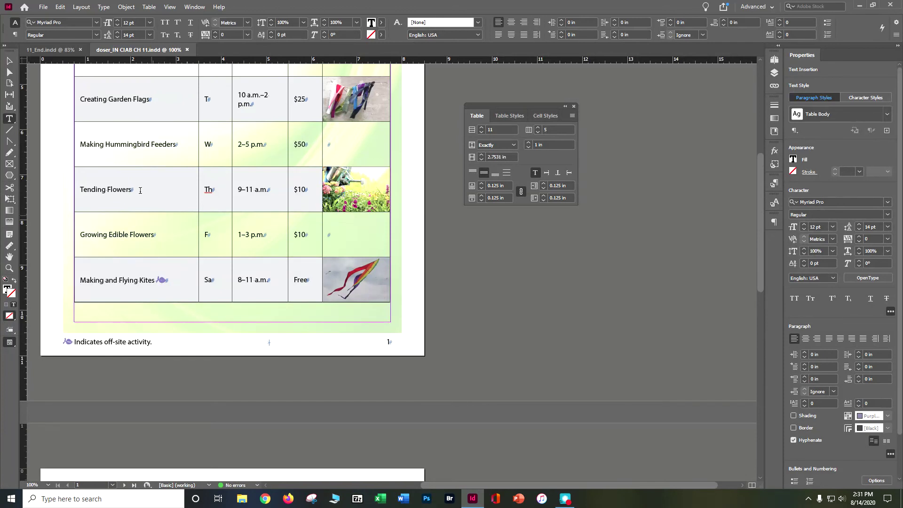
left_click(124, 188)
left_click(508, 115)
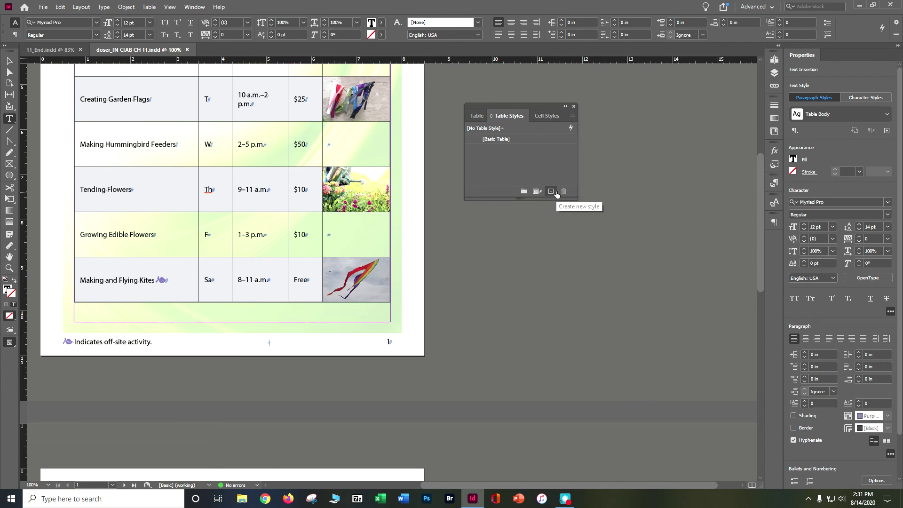
left_click(572, 116)
left_click(590, 118)
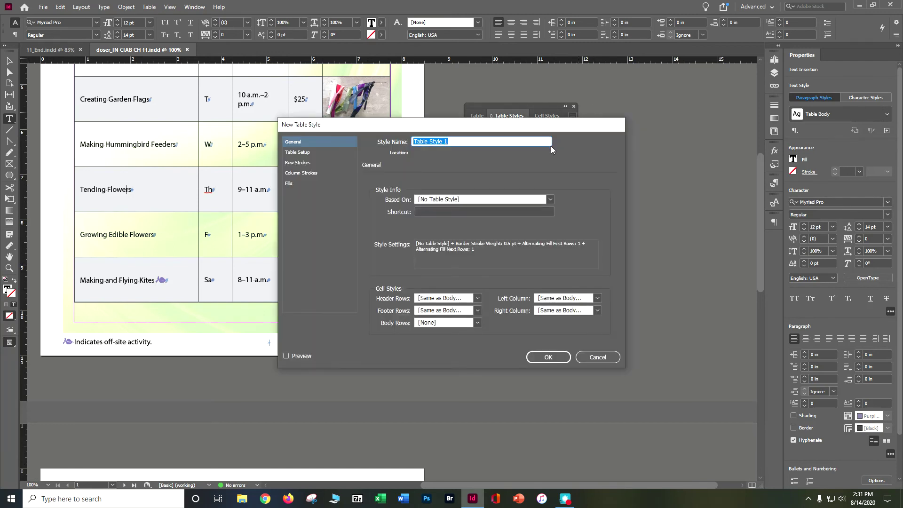
type("Adtivity TAb")
key("BackSpace")
key("BackSpace")
type("able")
left_click(542, 357)
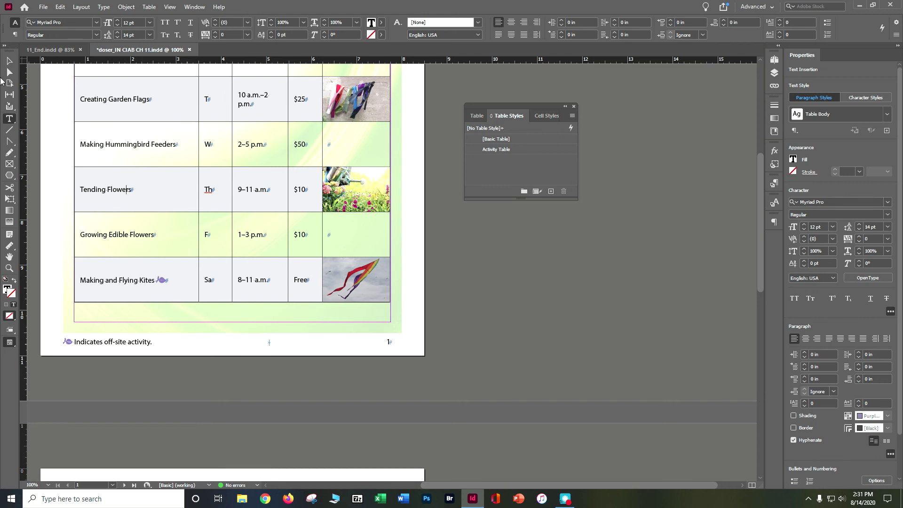
Create a new cell style based on the formatting of the DAILY DROP-IN ACTIVITIES title cell.
scroll(259, 161, "up", 5)
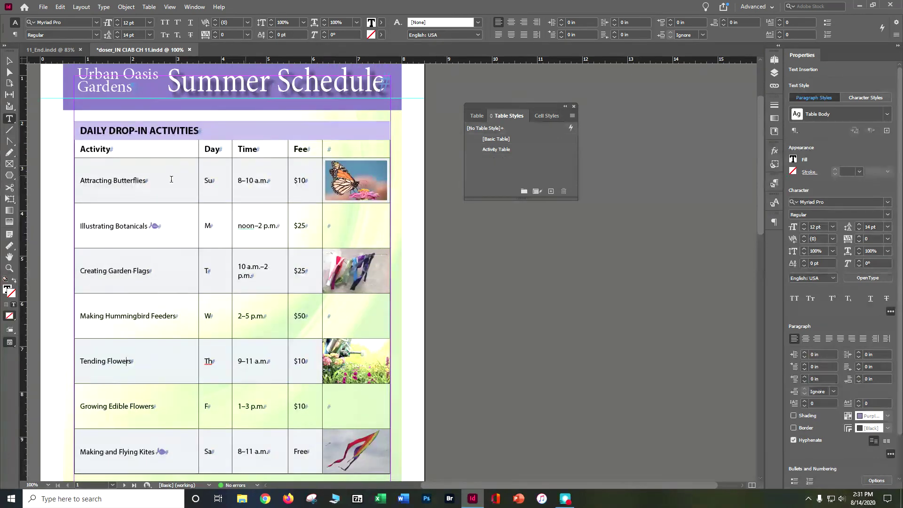
left_click(98, 127)
left_click(194, 7)
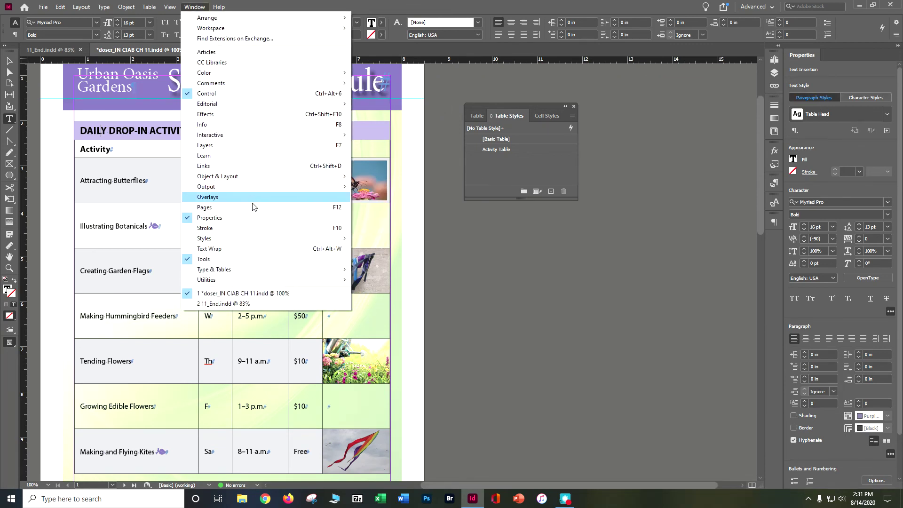
mouse_move(254, 238)
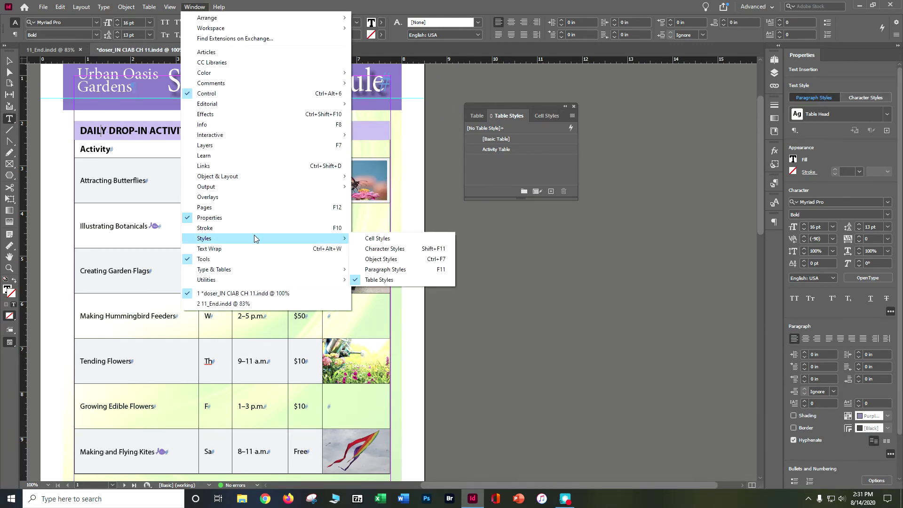
left_click(370, 240)
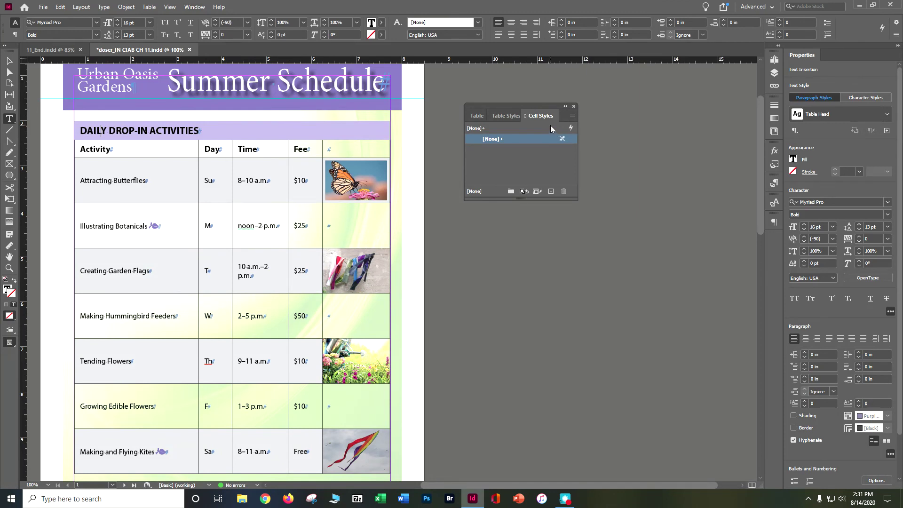
left_click(550, 190)
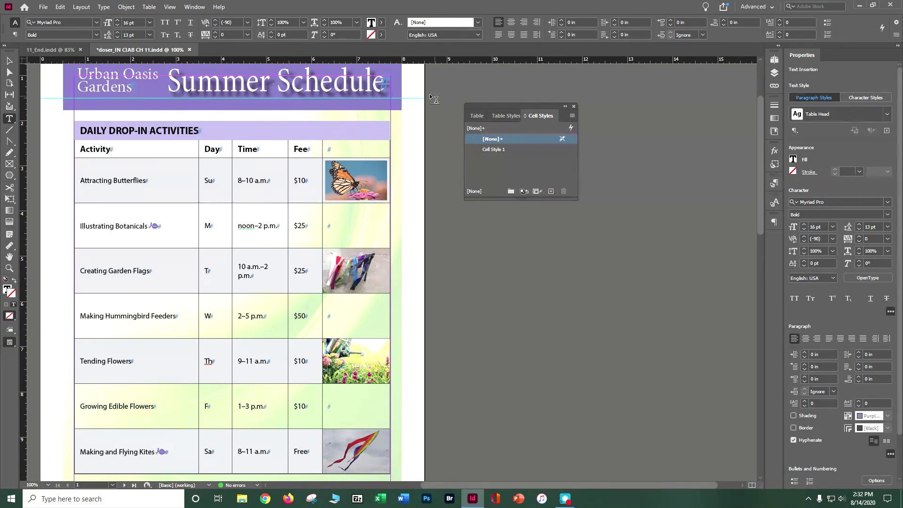
Open the new cell style's options and set its style name to Table header.
left_click(490, 150)
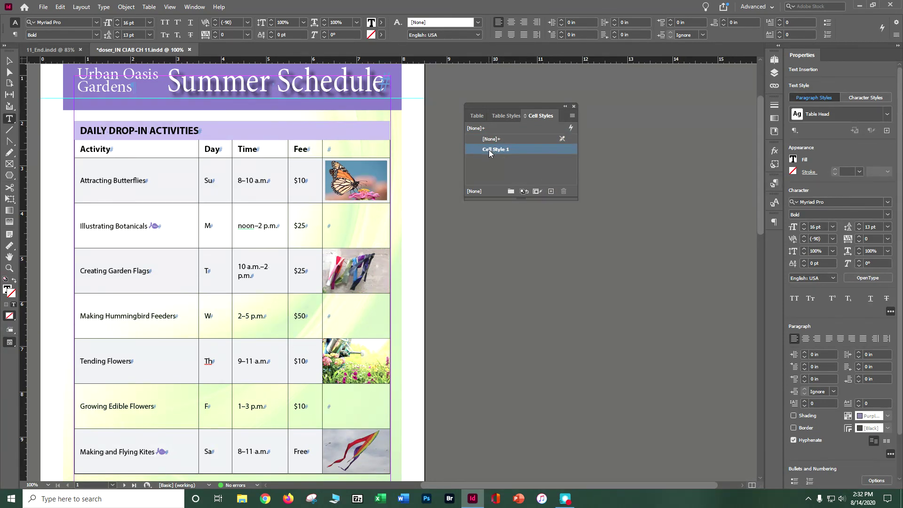
double_click(489, 150)
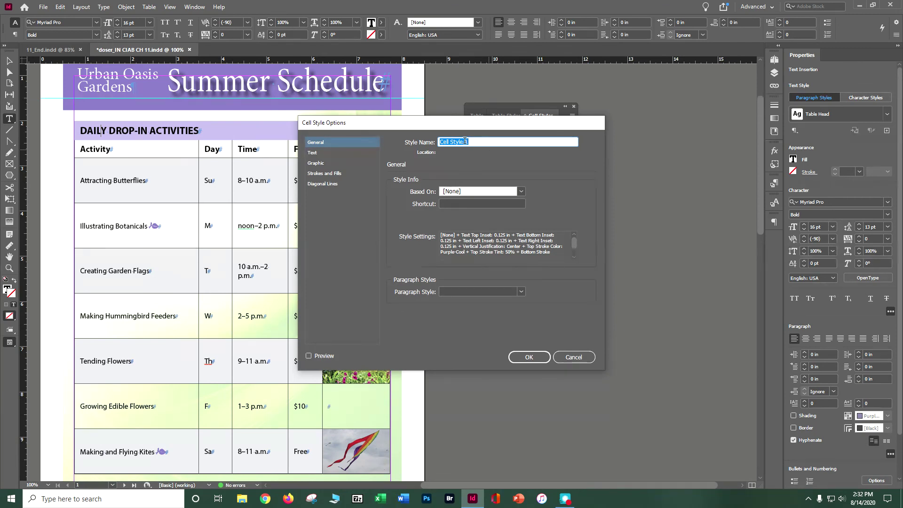
key("BackSpace")
type("t")
key("BackSpace")
type("Table head")
key("BackSpace")
key("BackSpace")
key("BackSpace")
key("BackSpace")
type("header")
Assign the Table Head paragraph style to the Table header cell style with preview on, and save the document.
left_click(520, 292)
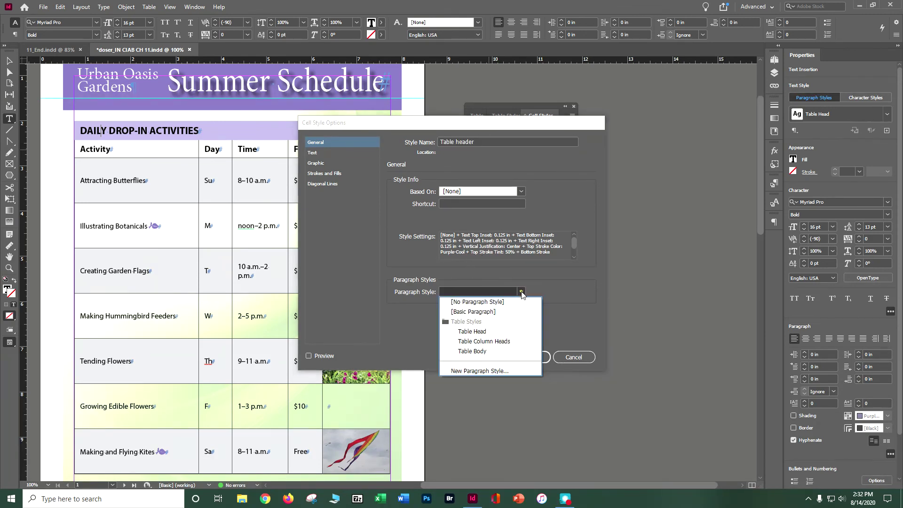
left_click(492, 332)
left_click(308, 357)
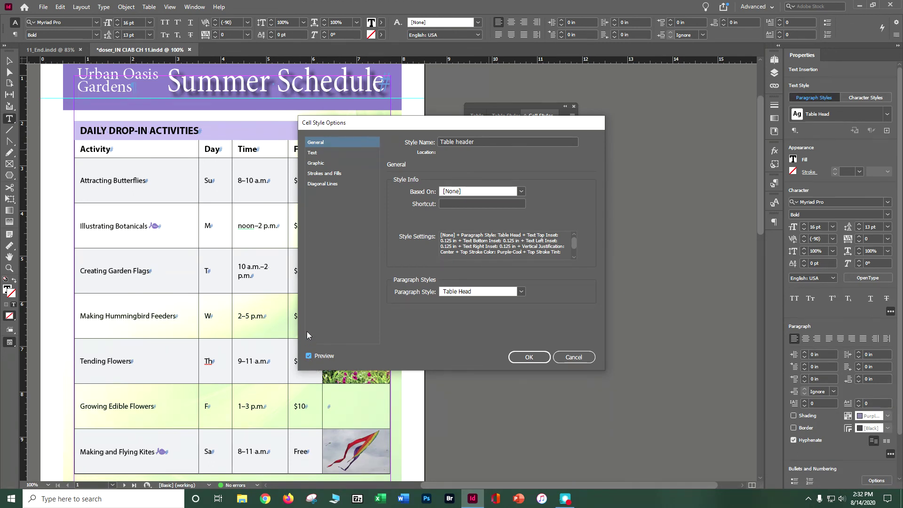
left_click(541, 358)
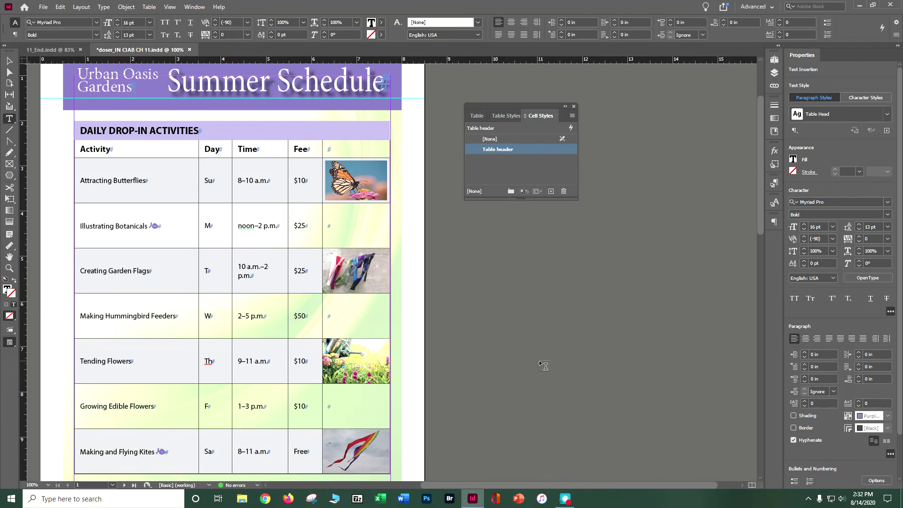
key("ctrl+s")
Apply the Activity Table style to the table containing the Attracting Butterflies cell.
left_click(131, 180)
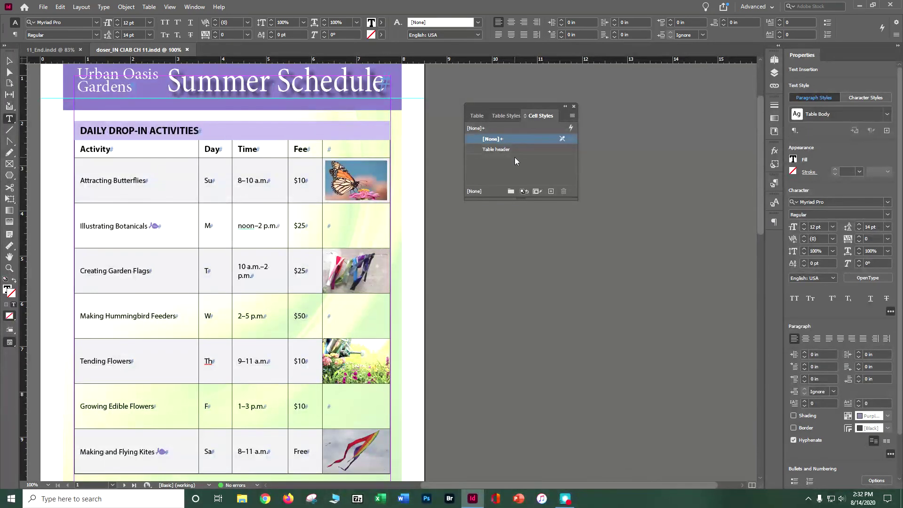
left_click(505, 116)
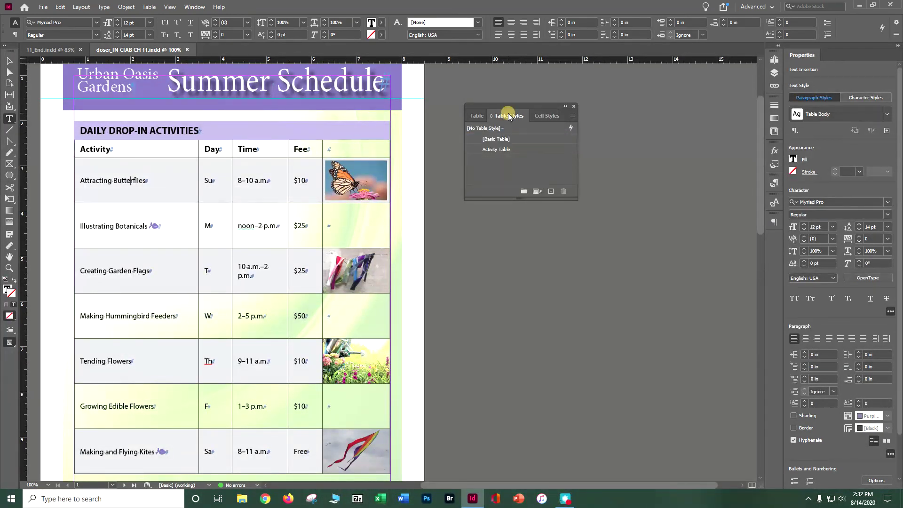
left_click(515, 150)
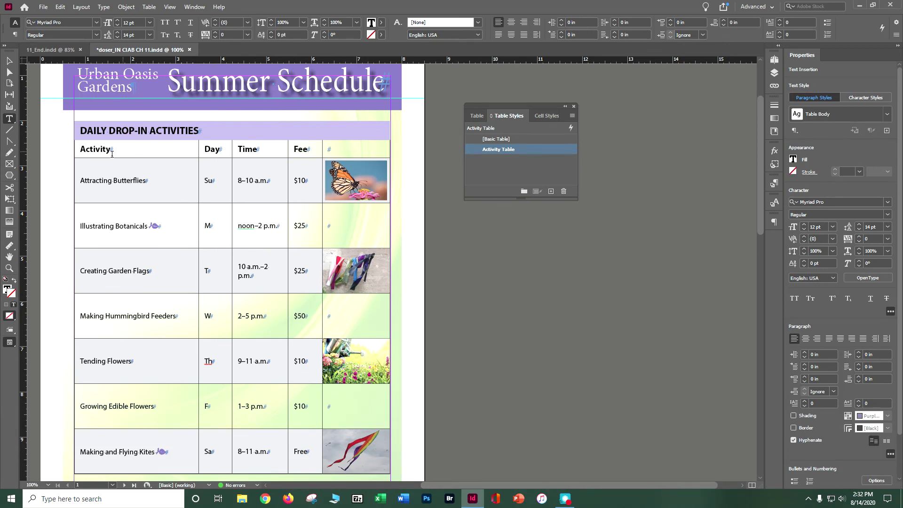
Apply the Table header cell style to the Activity heading cell and to the remaining cells of the column-heading row.
left_click(85, 147)
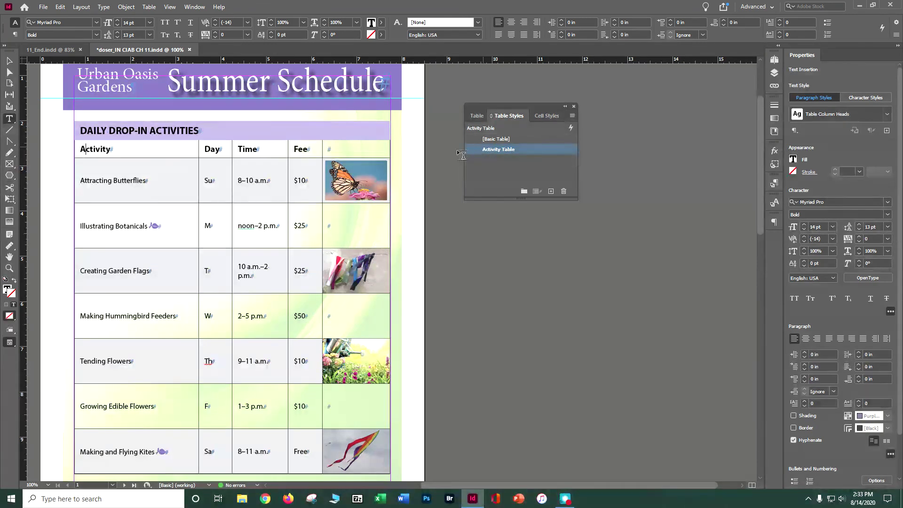
left_click(546, 116)
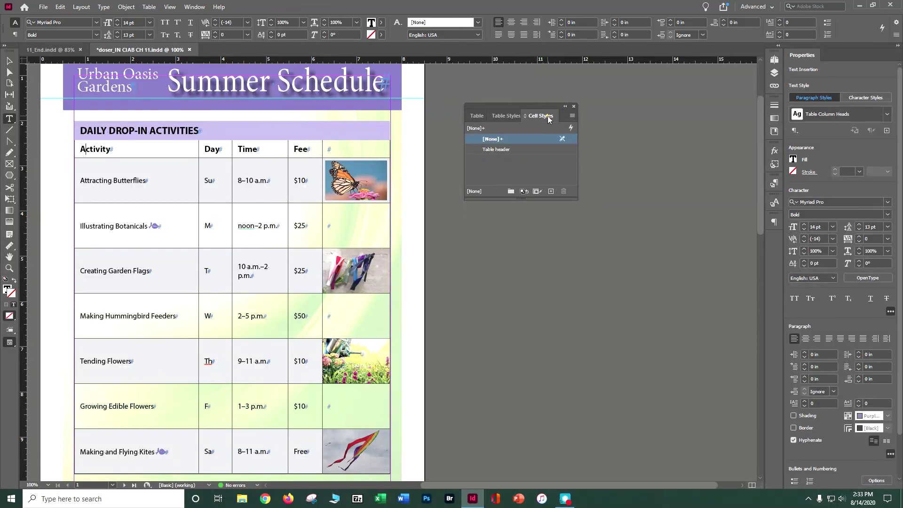
left_click(520, 148)
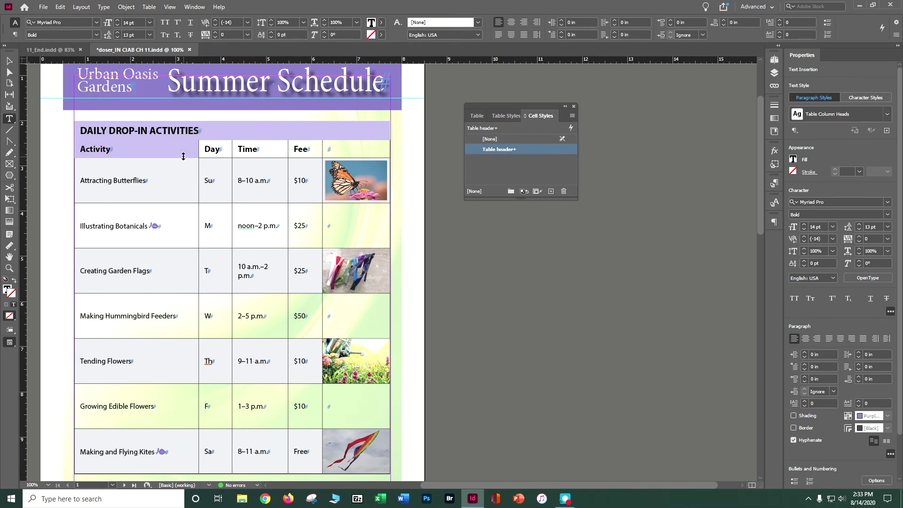
left_click_drag(207, 147, 358, 148)
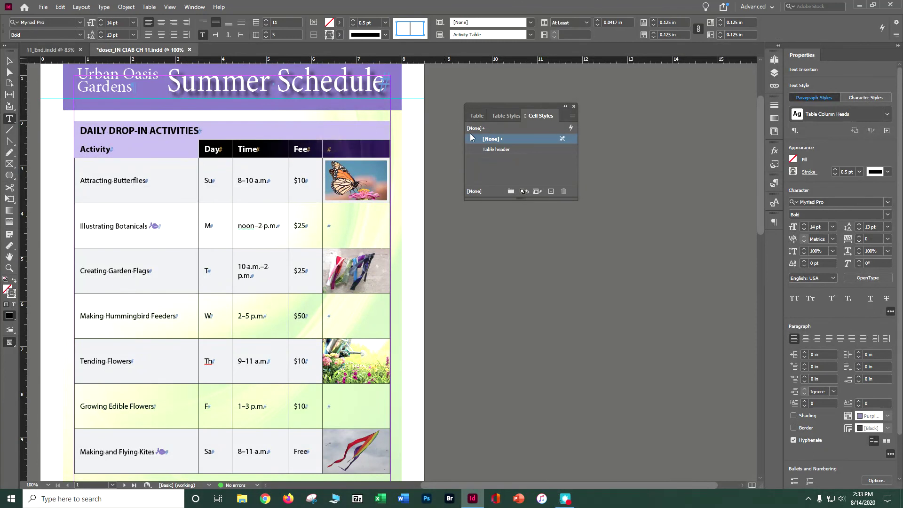
left_click(481, 148)
left_click(494, 262)
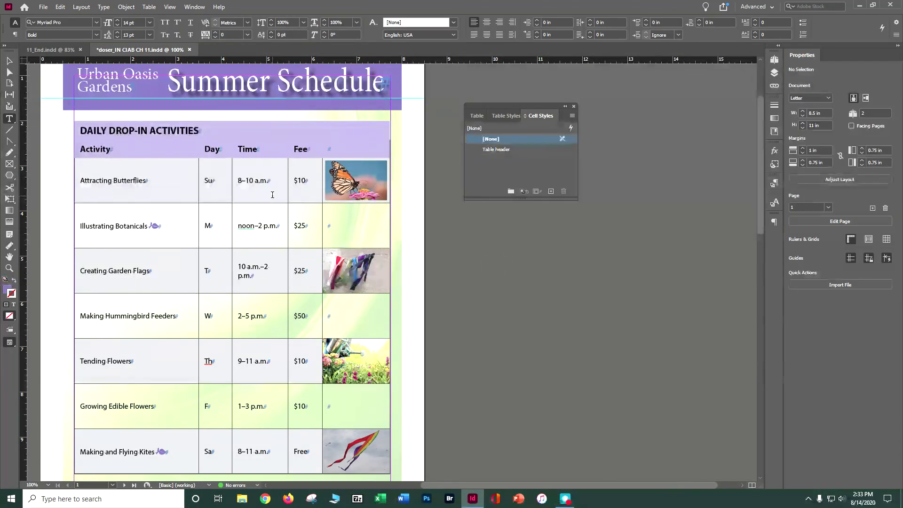
Check the repeated header rows on page 2 and save the document.
scroll(272, 194, "down", 10)
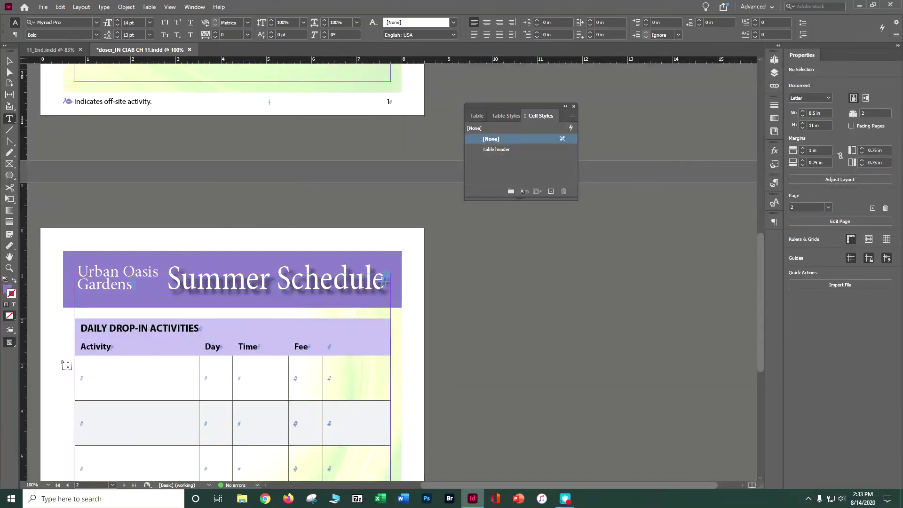
scroll(134, 329, "up", 10)
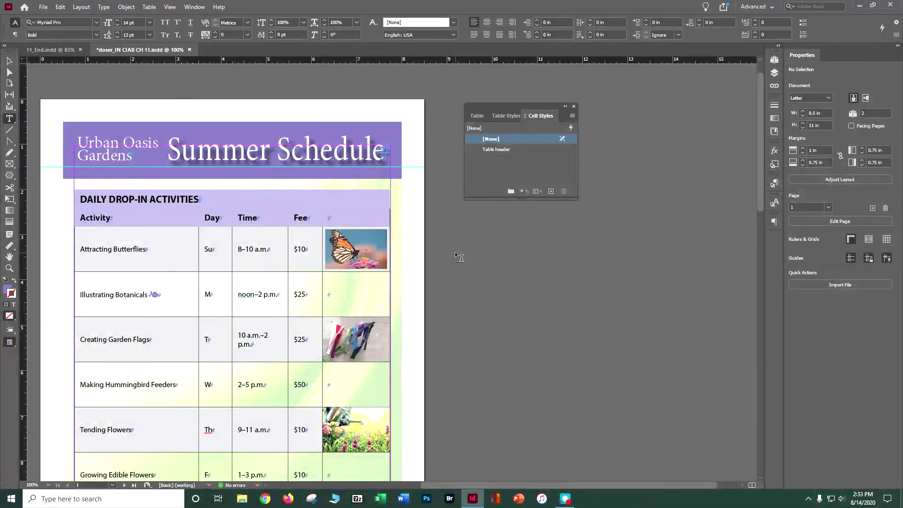
scroll(456, 254, "down", 3)
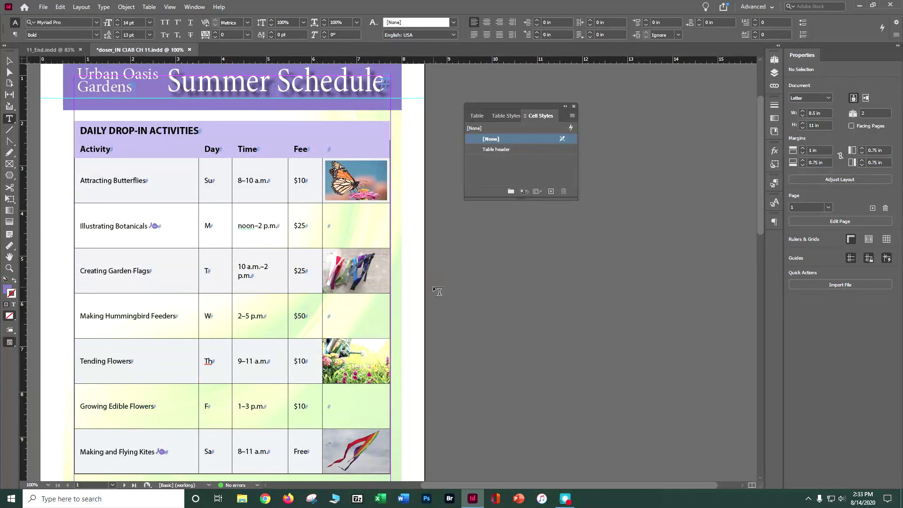
left_click(41, 7)
mouse_move(104, 240)
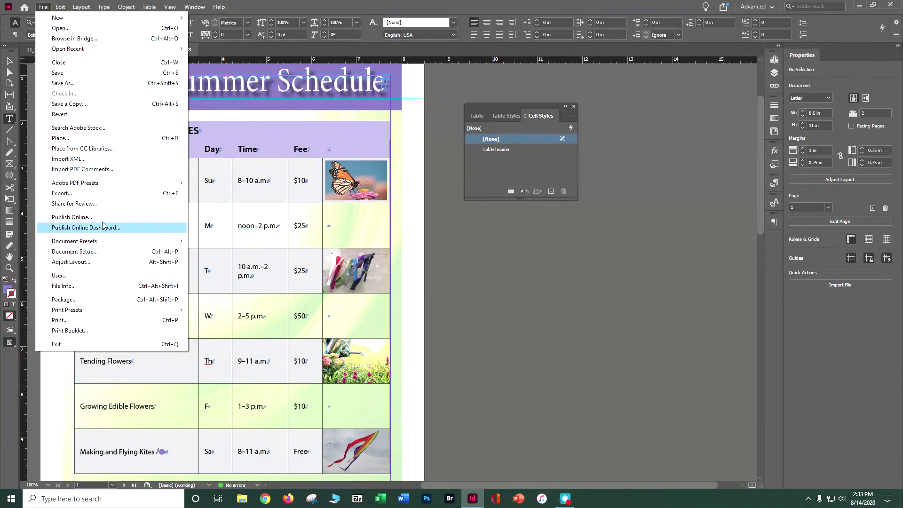
left_click(58, 72)
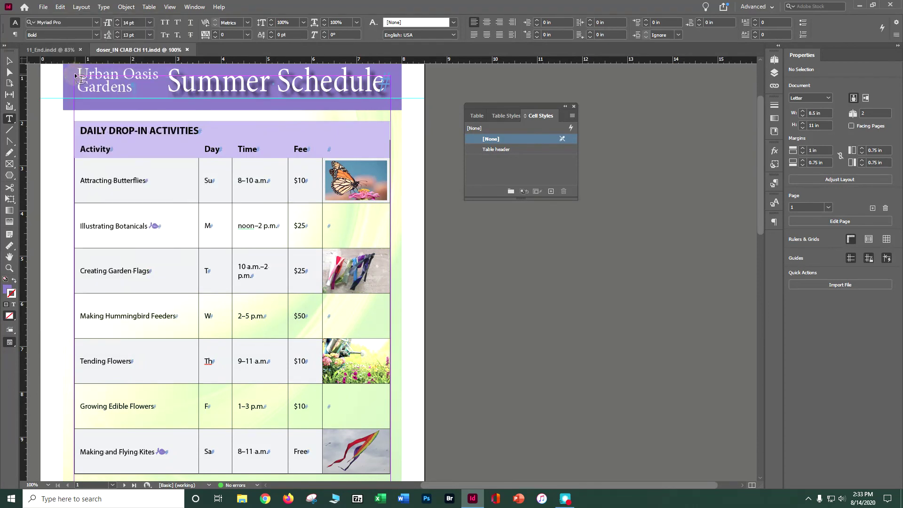
Package the document with IDML and PDF into the Lesson11 folder, replacing Folder with pkg in the package folder's name.
left_click(43, 6)
left_click(97, 300)
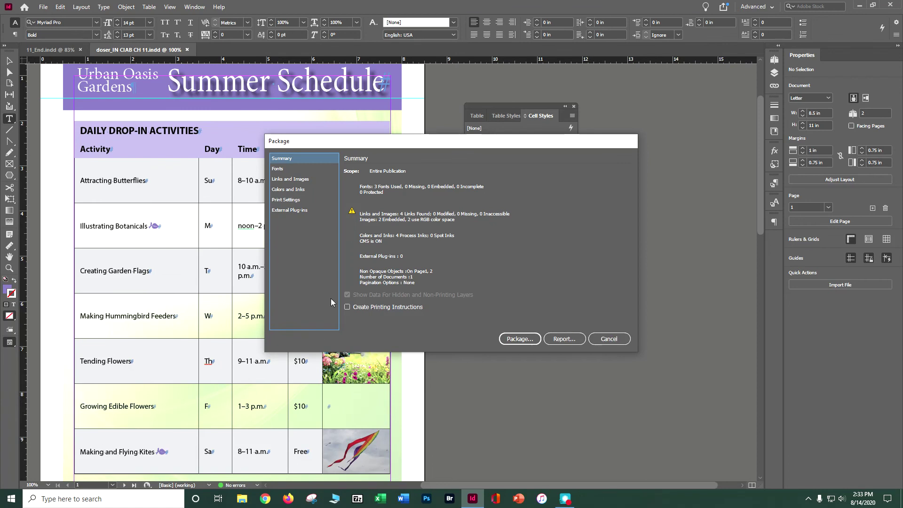
left_click(520, 339)
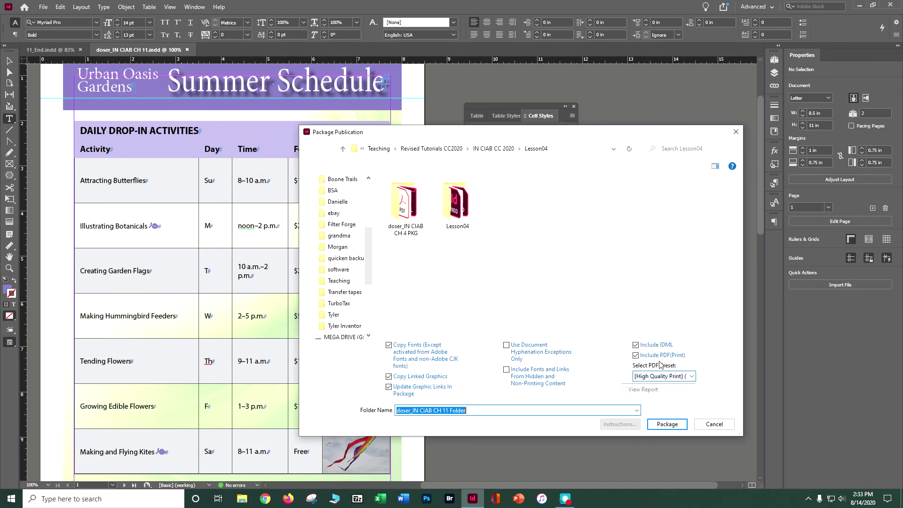
left_click(499, 149)
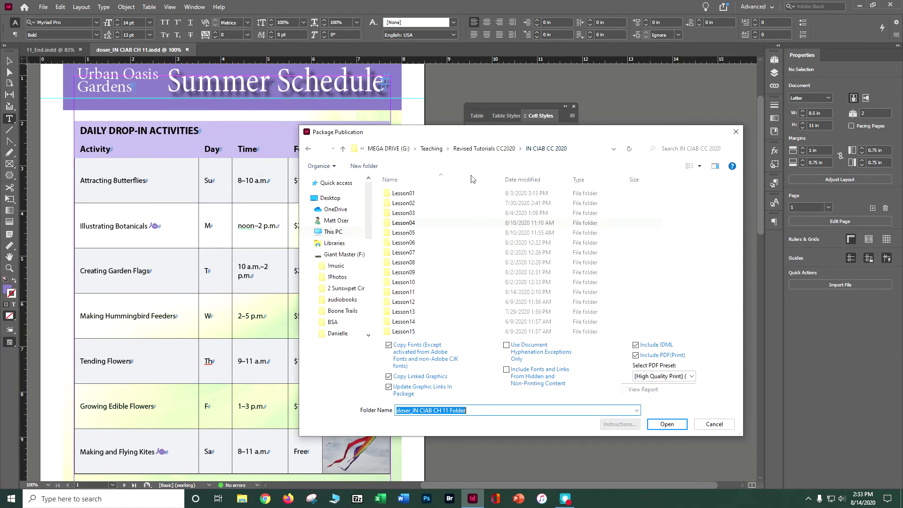
double_click(389, 293)
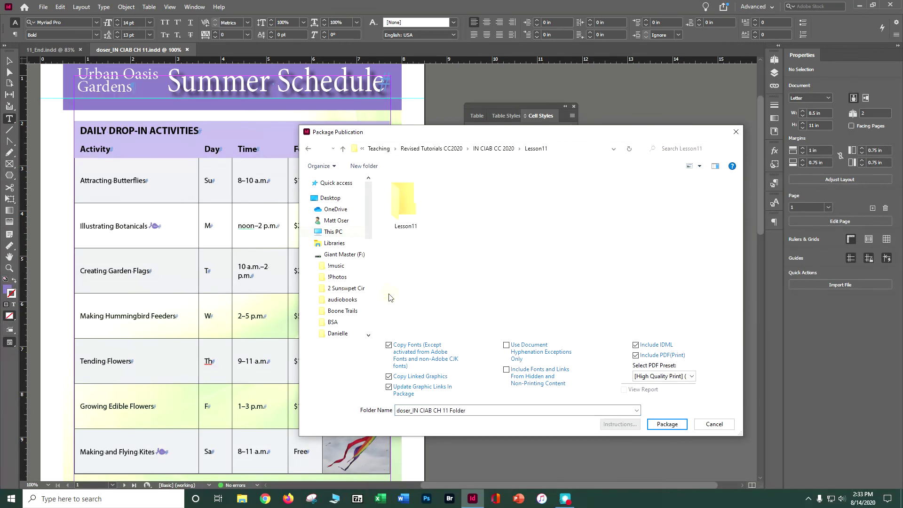
double_click(457, 410)
type("pkg")
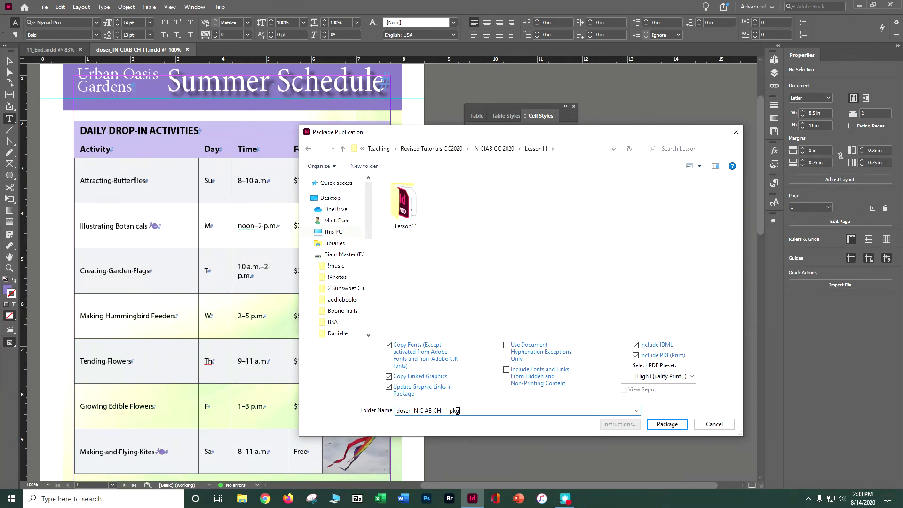
left_click(680, 423)
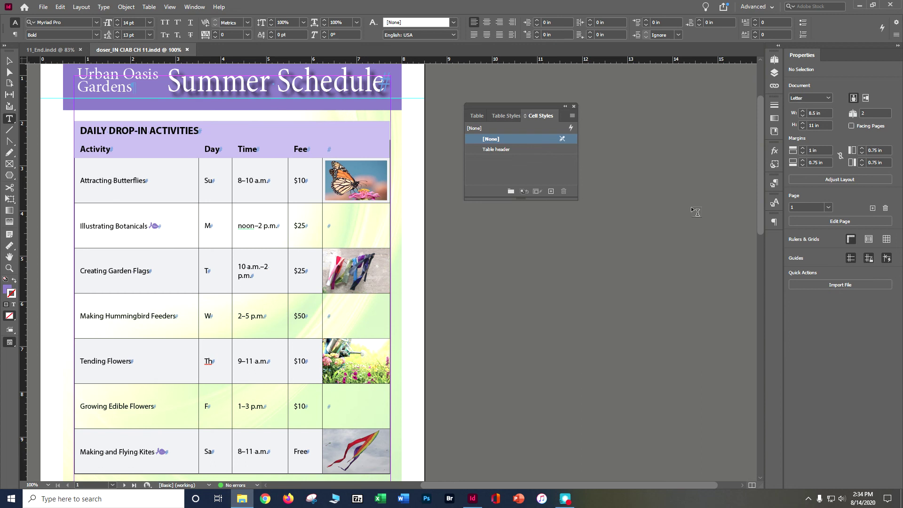
Switch to File Explorer and open Lesson11 under Teaching, Revised Tutorials CC2020, IN CIAB CC 2020 on MEGA DRIVE (G:).
key("super+e")
left_click_drag(658, 64, 457, 72)
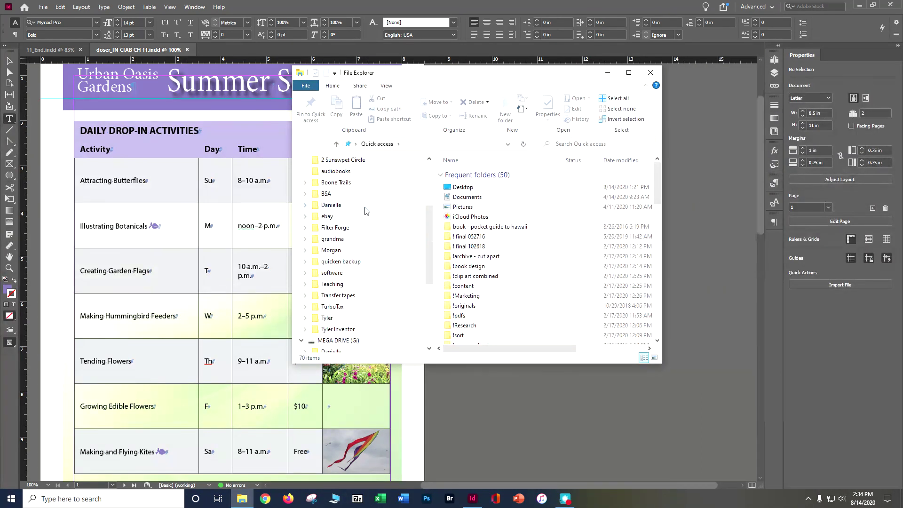
scroll(374, 249, "down", 3)
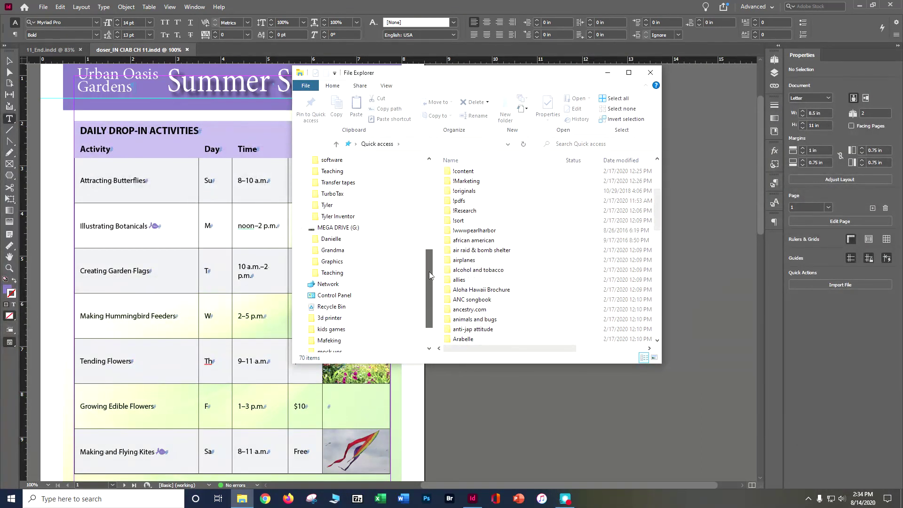
left_click(357, 284)
double_click(478, 214)
double_click(473, 174)
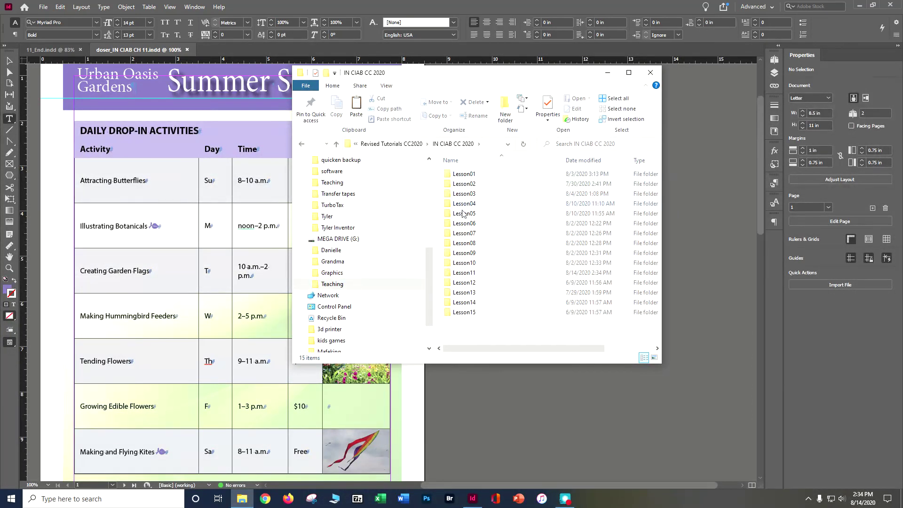
left_click(470, 273)
double_click(470, 273)
Examine the contents of the CH 11 pkg folder and its Document fonts subfolder, and return to Lesson11.
left_click(504, 177)
double_click(504, 177)
double_click(502, 175)
left_click(302, 144)
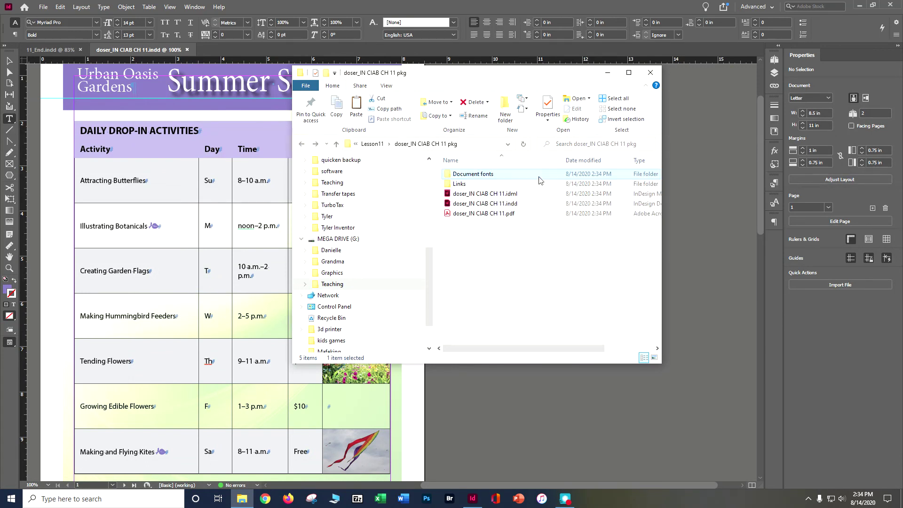
left_click(301, 144)
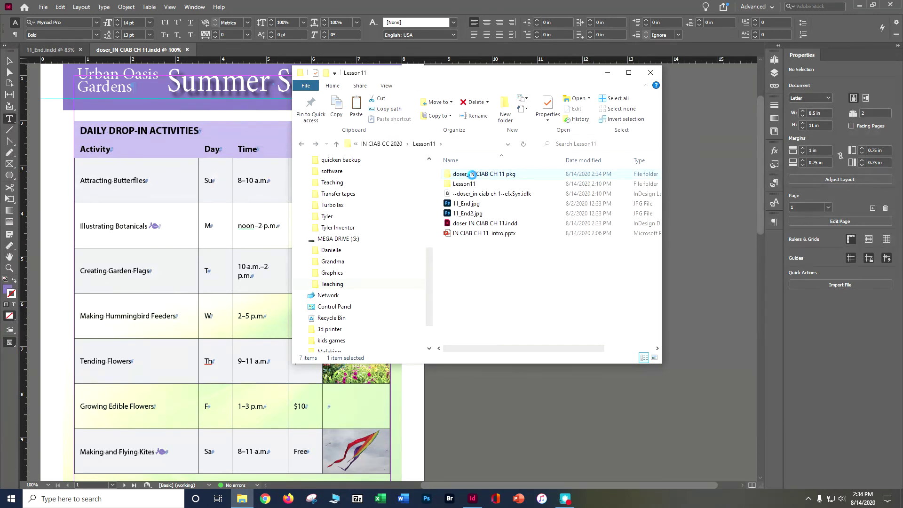
Compress the CH 11 pkg folder into a zip archive in Lesson11, keeping the suggested name.
right_click(472, 175)
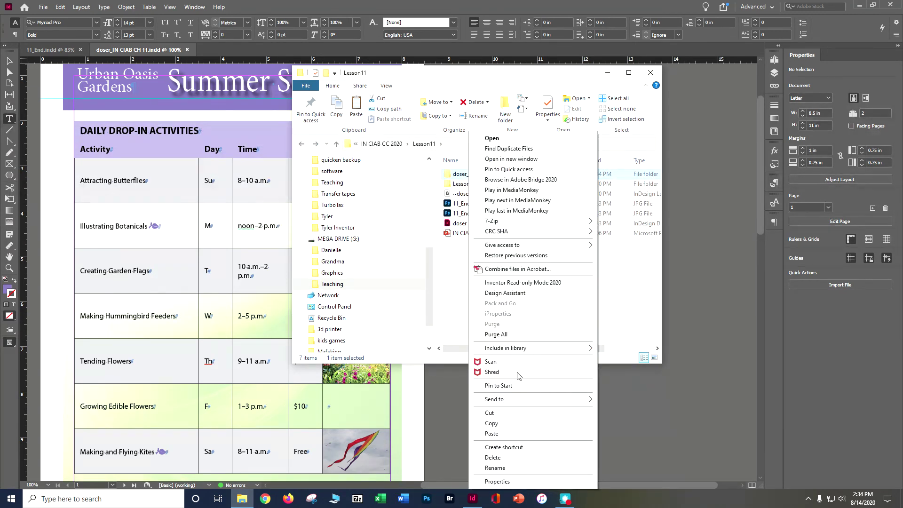
mouse_move(517, 402)
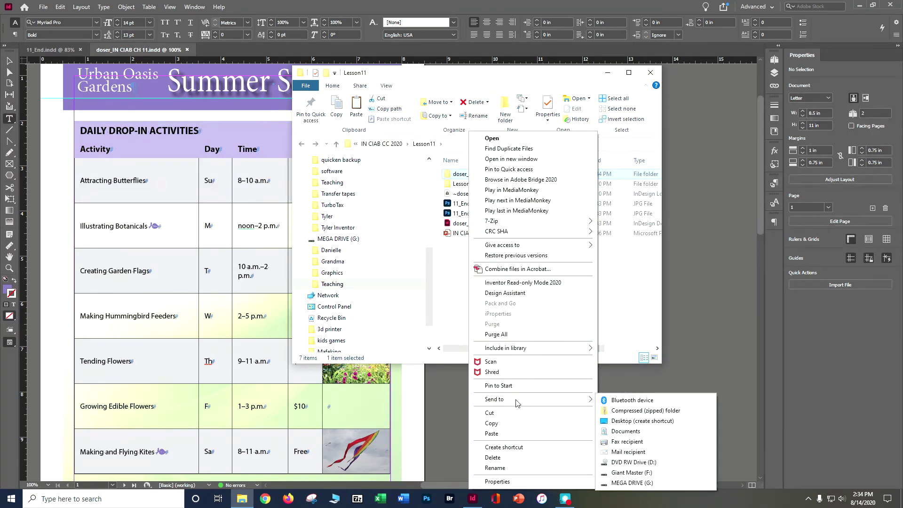
left_click(630, 410)
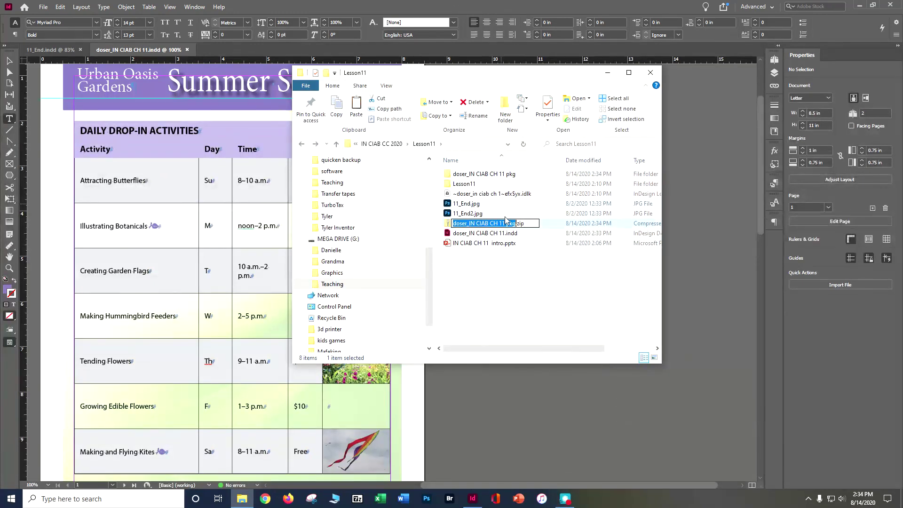
left_click(532, 275)
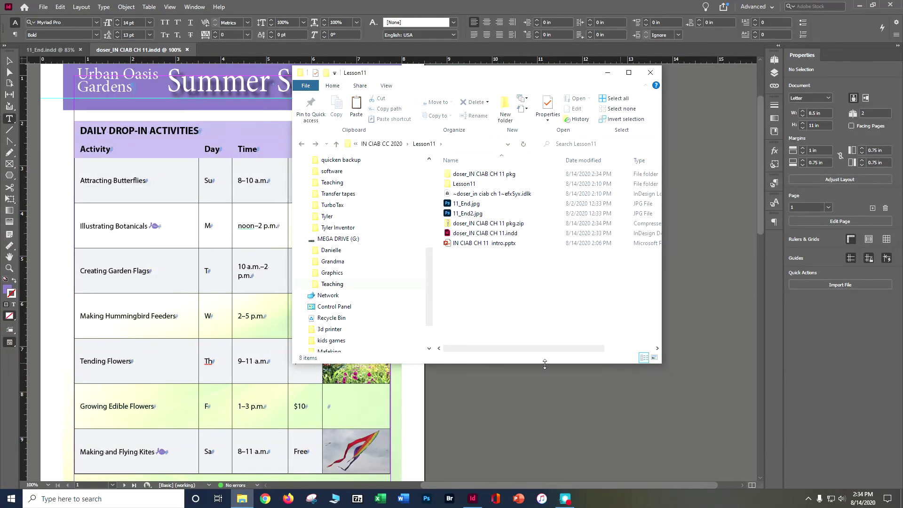